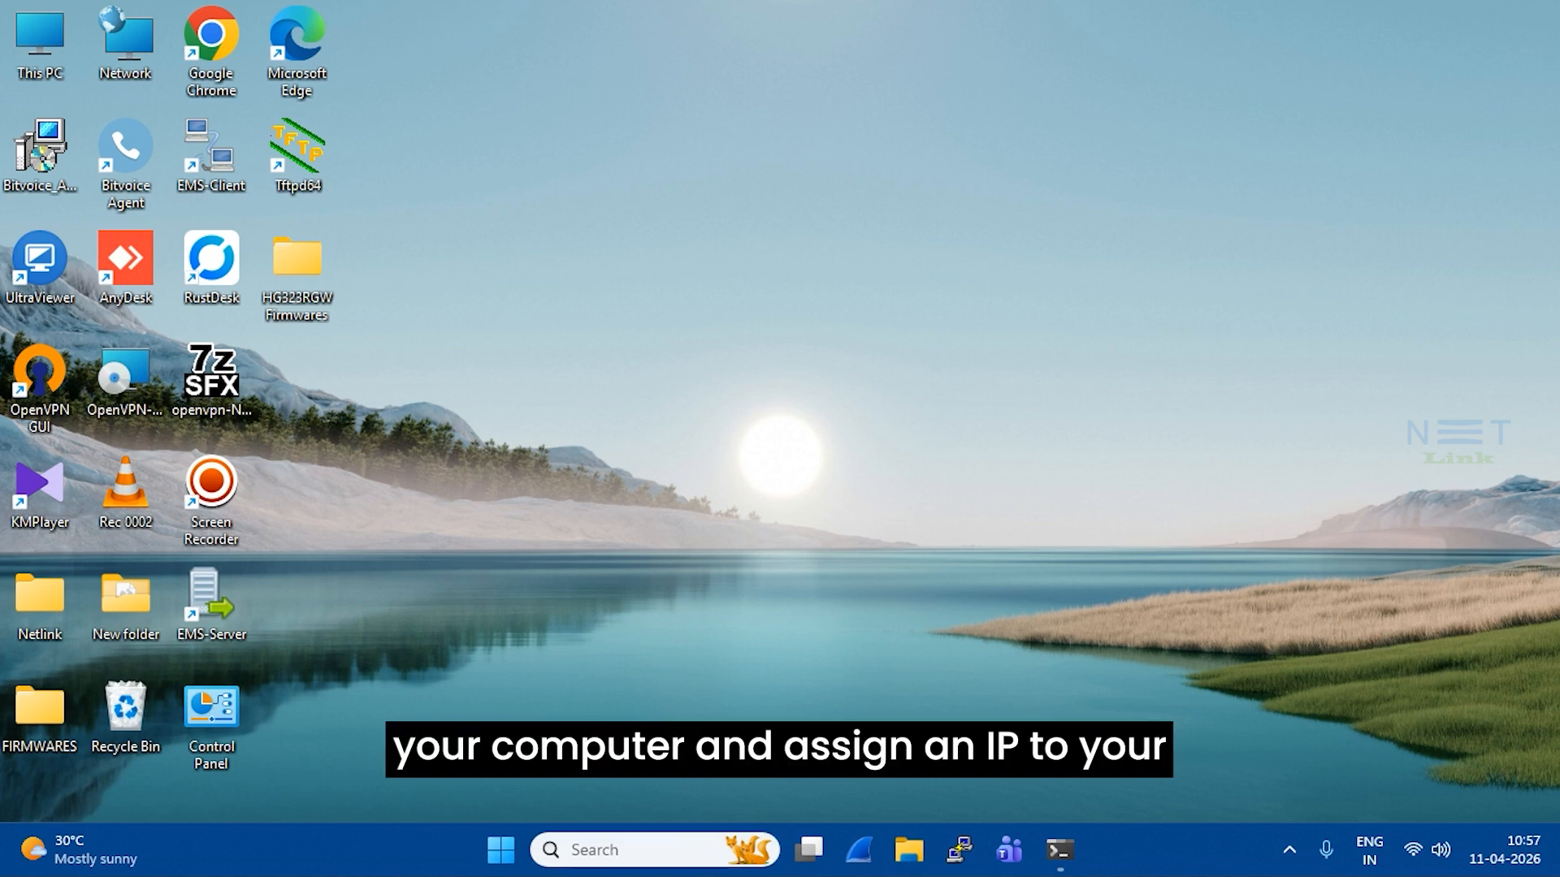
Open the IPv4 settings of the Ethernet adapter from ncpa.cpl
key("super+r")
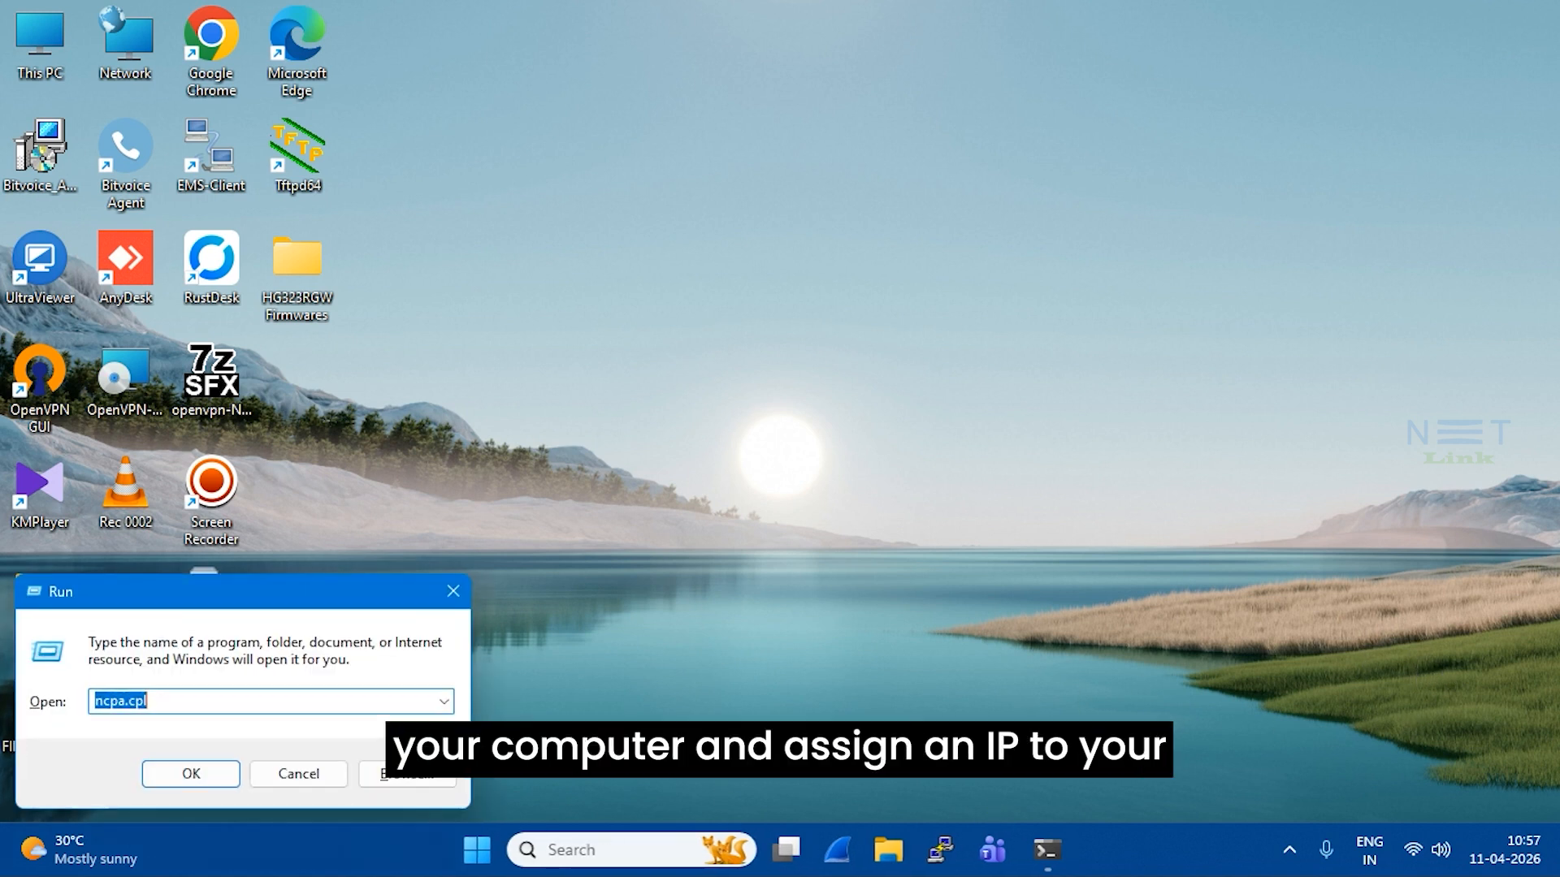
left_click(214, 769)
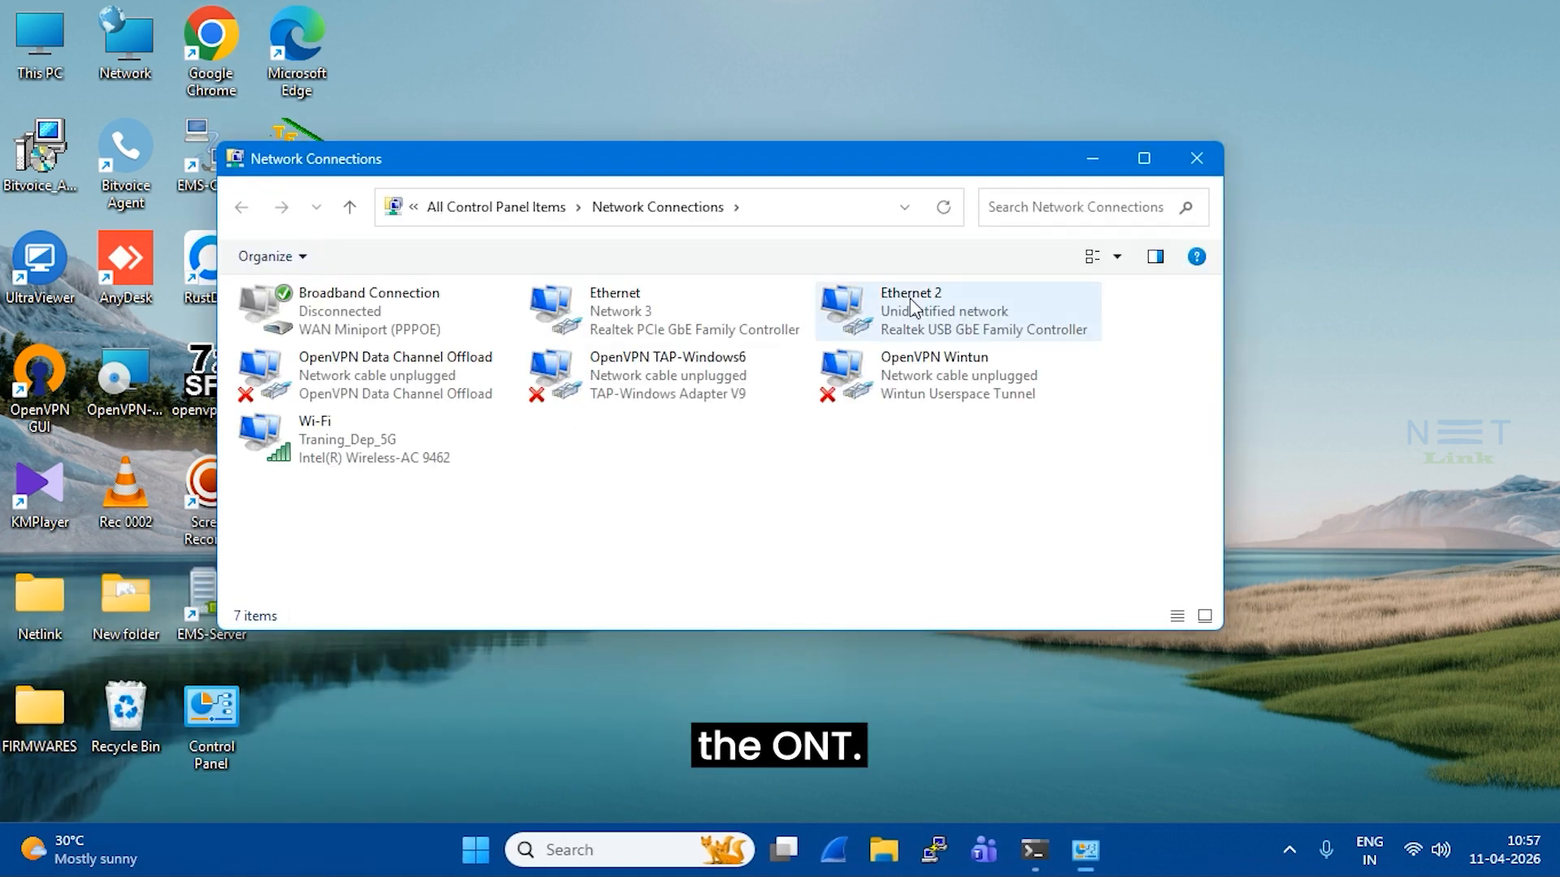
left_click(655, 309)
double_click(655, 309)
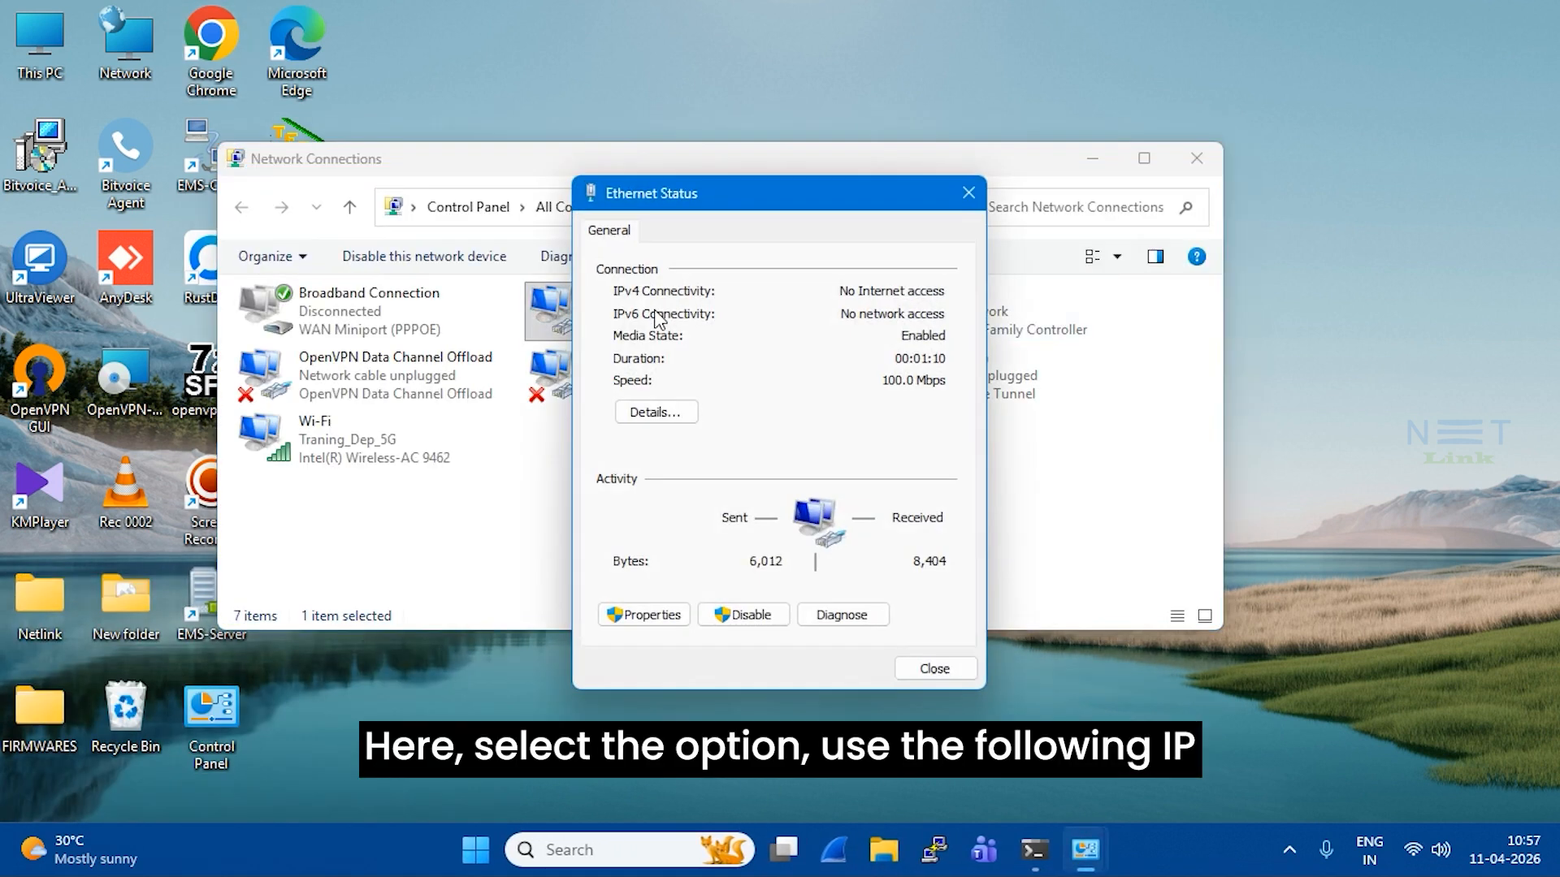
left_click(655, 615)
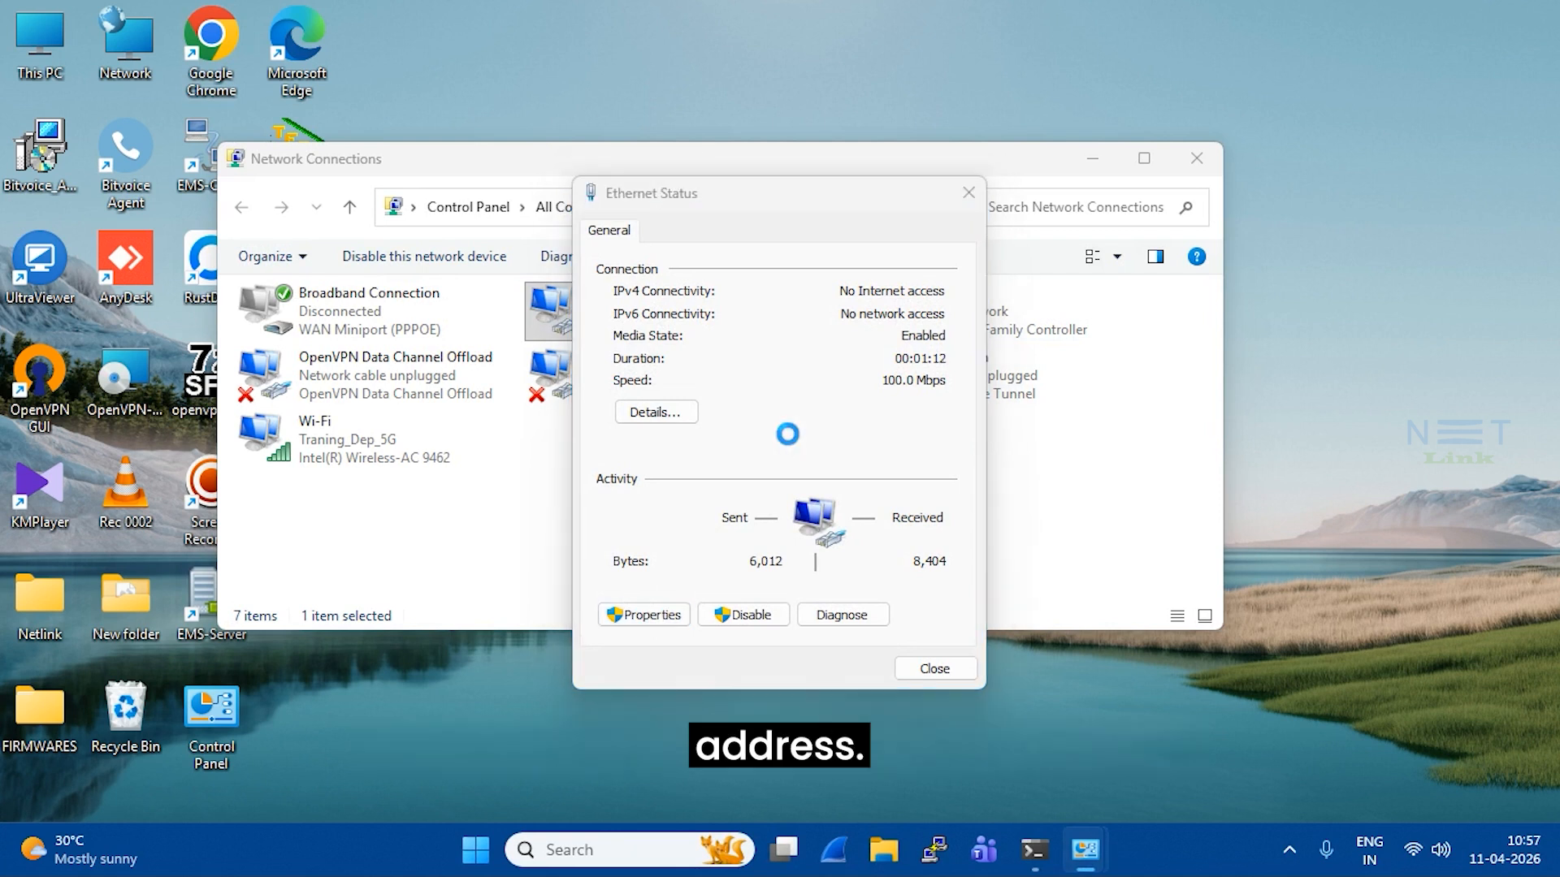
left_click(835, 478)
double_click(835, 478)
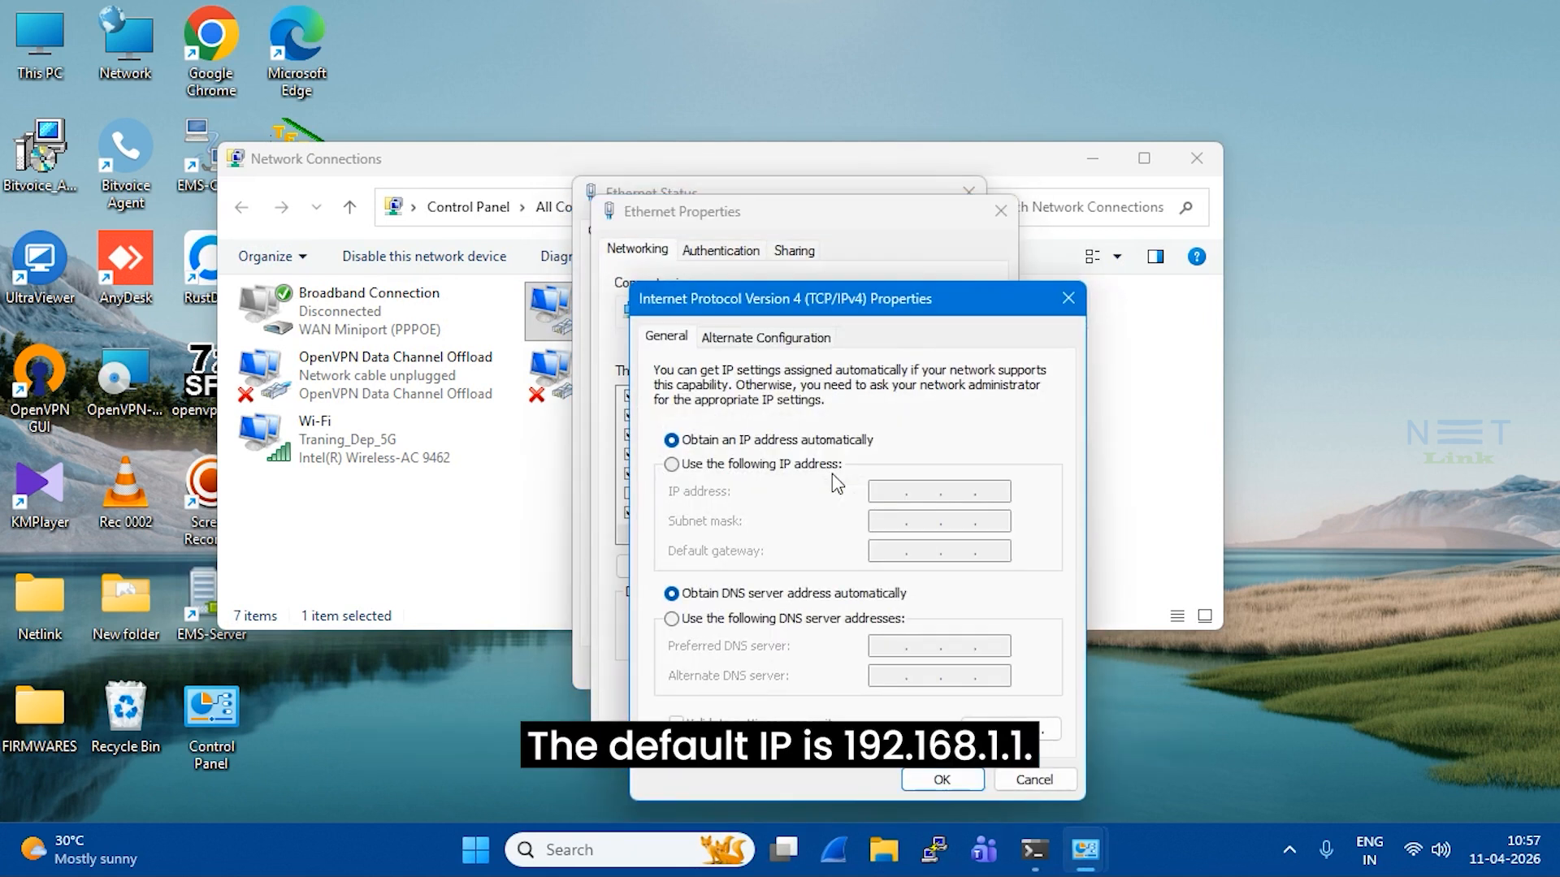
Assign static IP 192.168.1.12 with subnet mask 255.255.255.0 and close the adapter dialogs
left_click(672, 467)
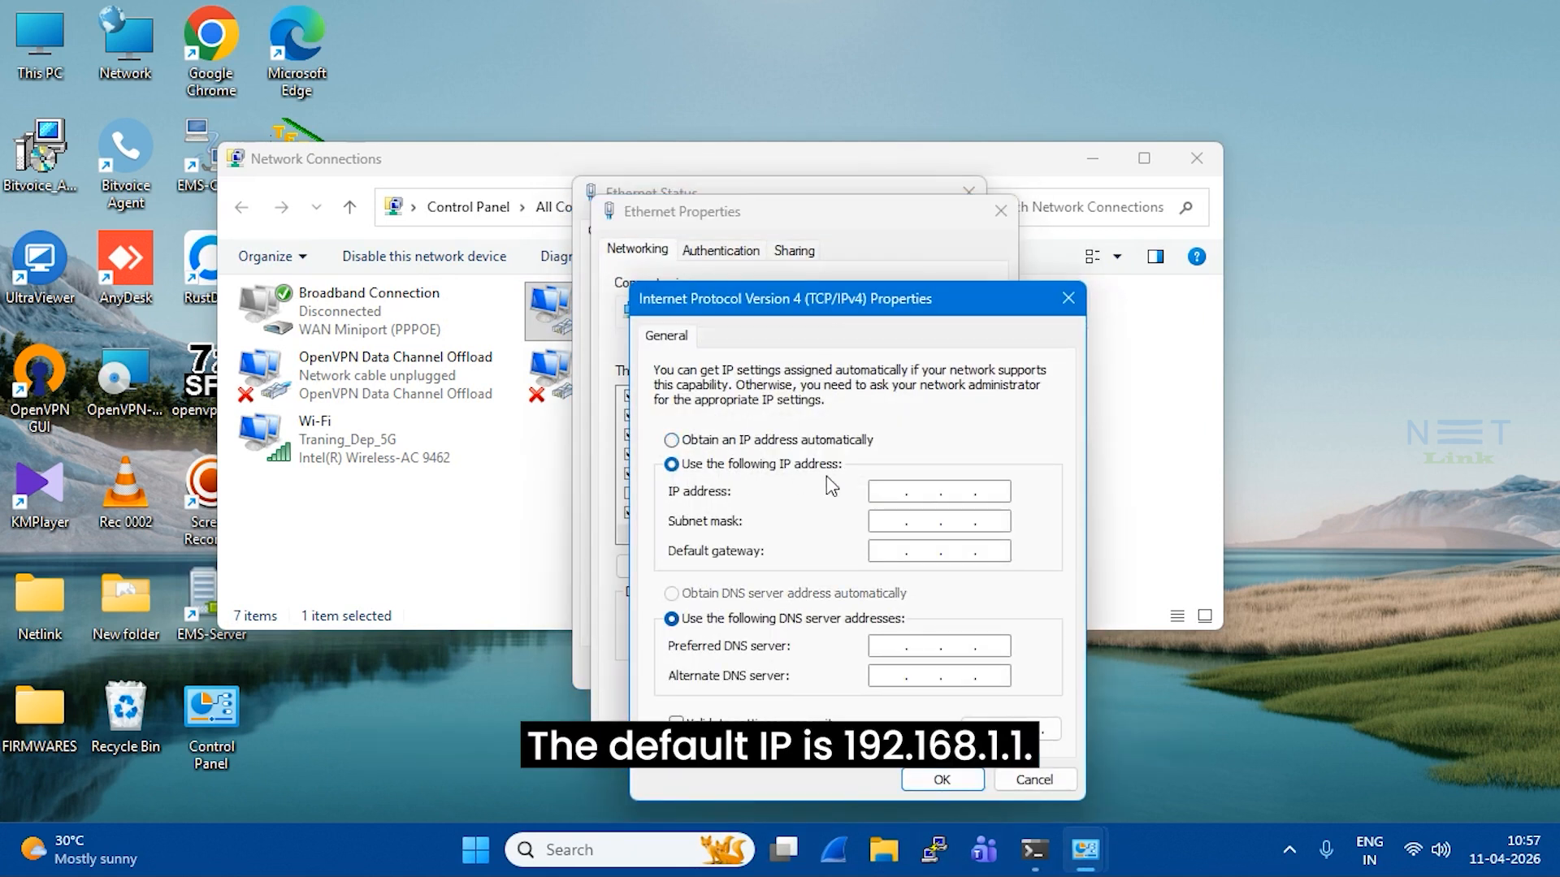
left_click(883, 489)
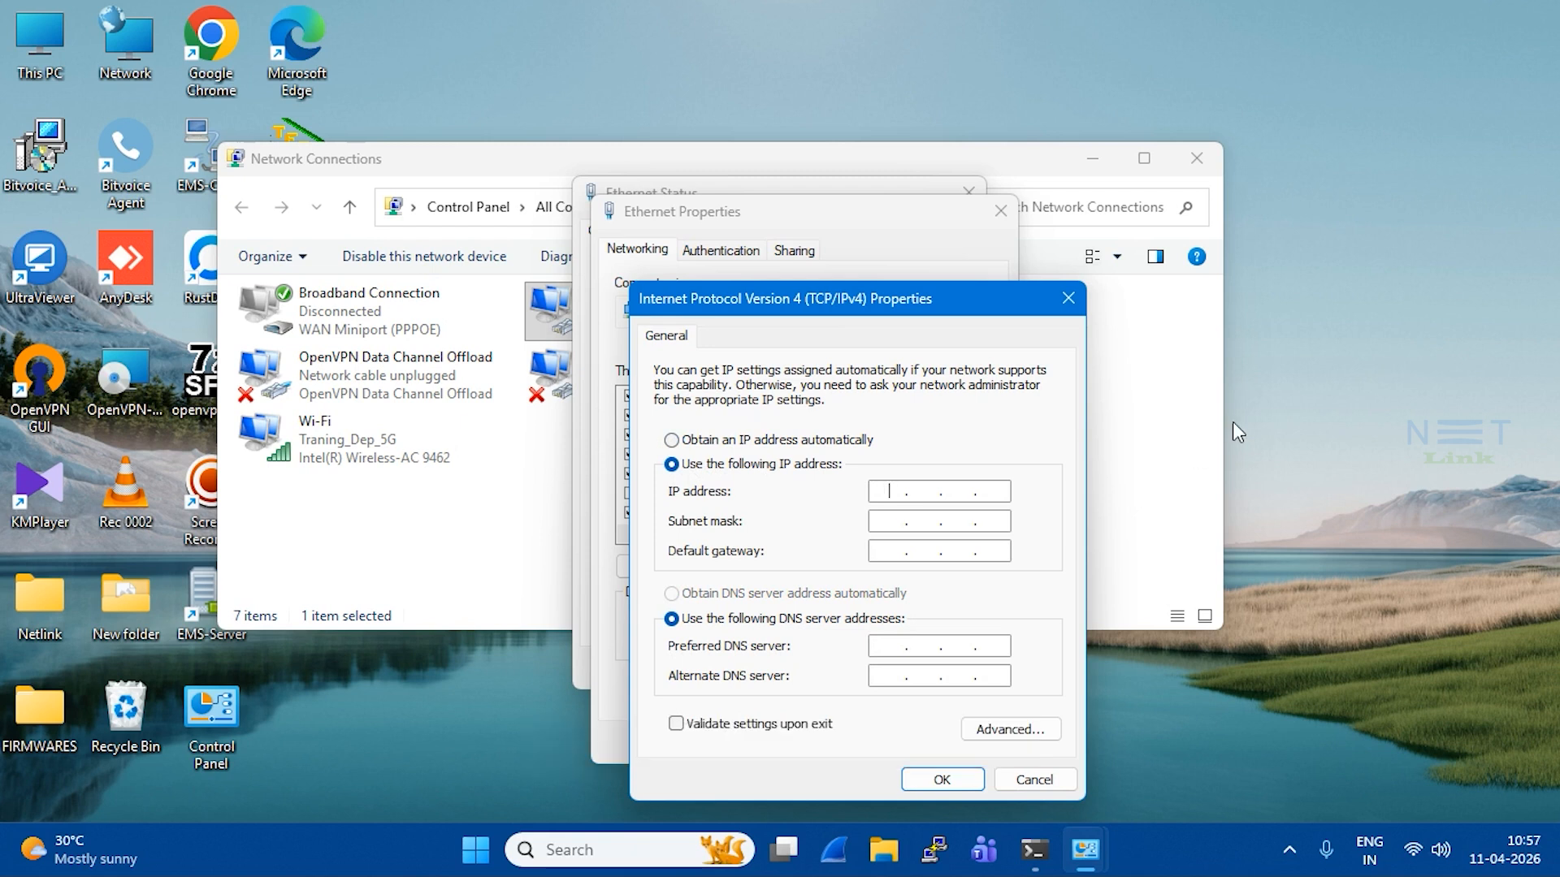
type("192 . 168 . ")
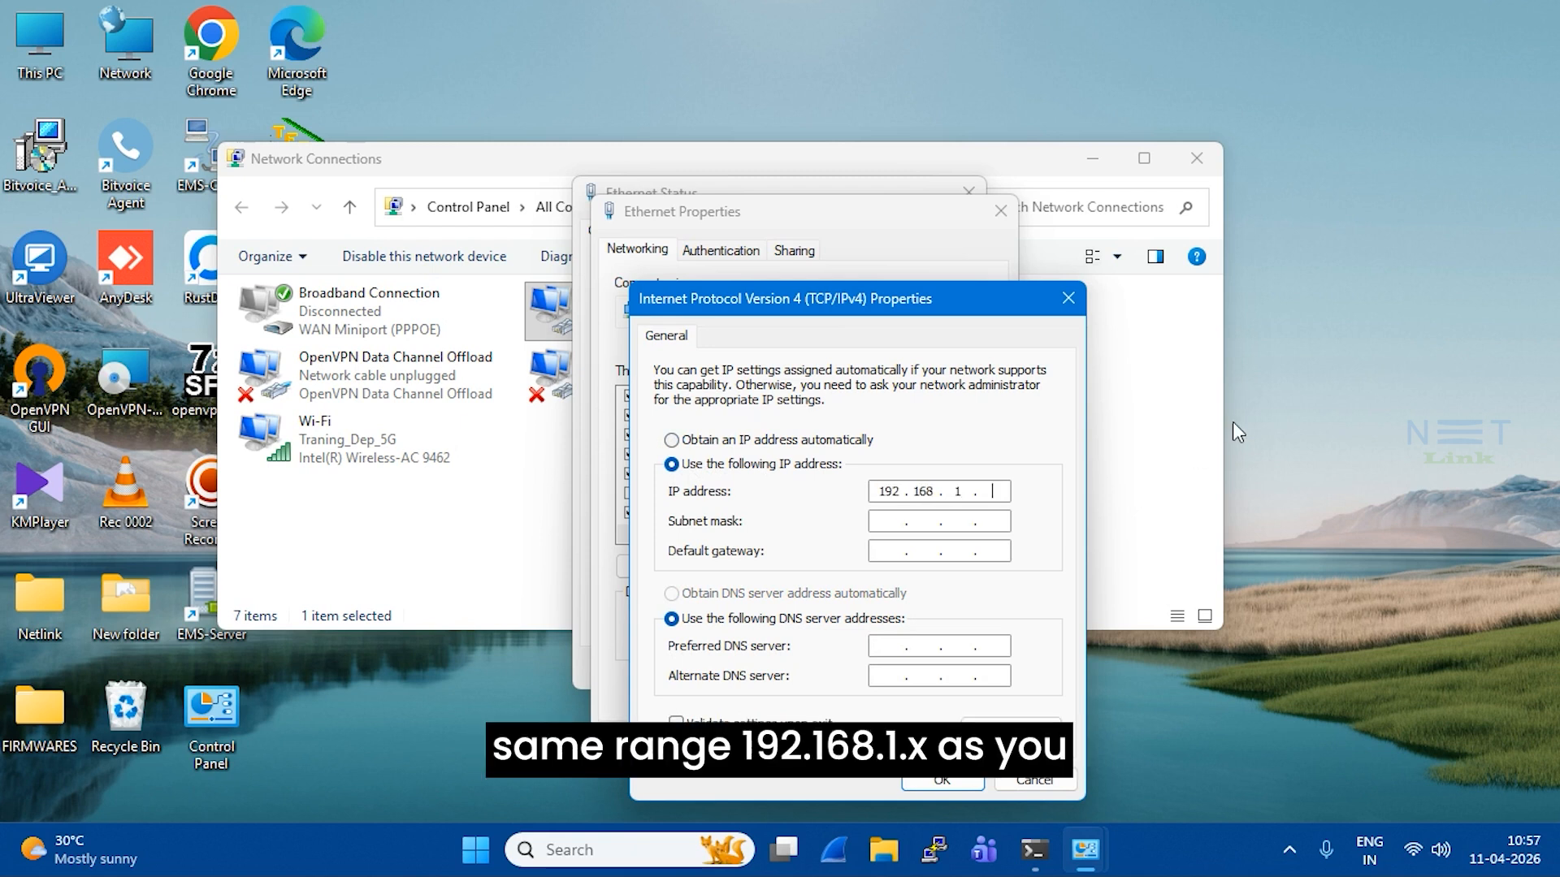
type("1 . 12")
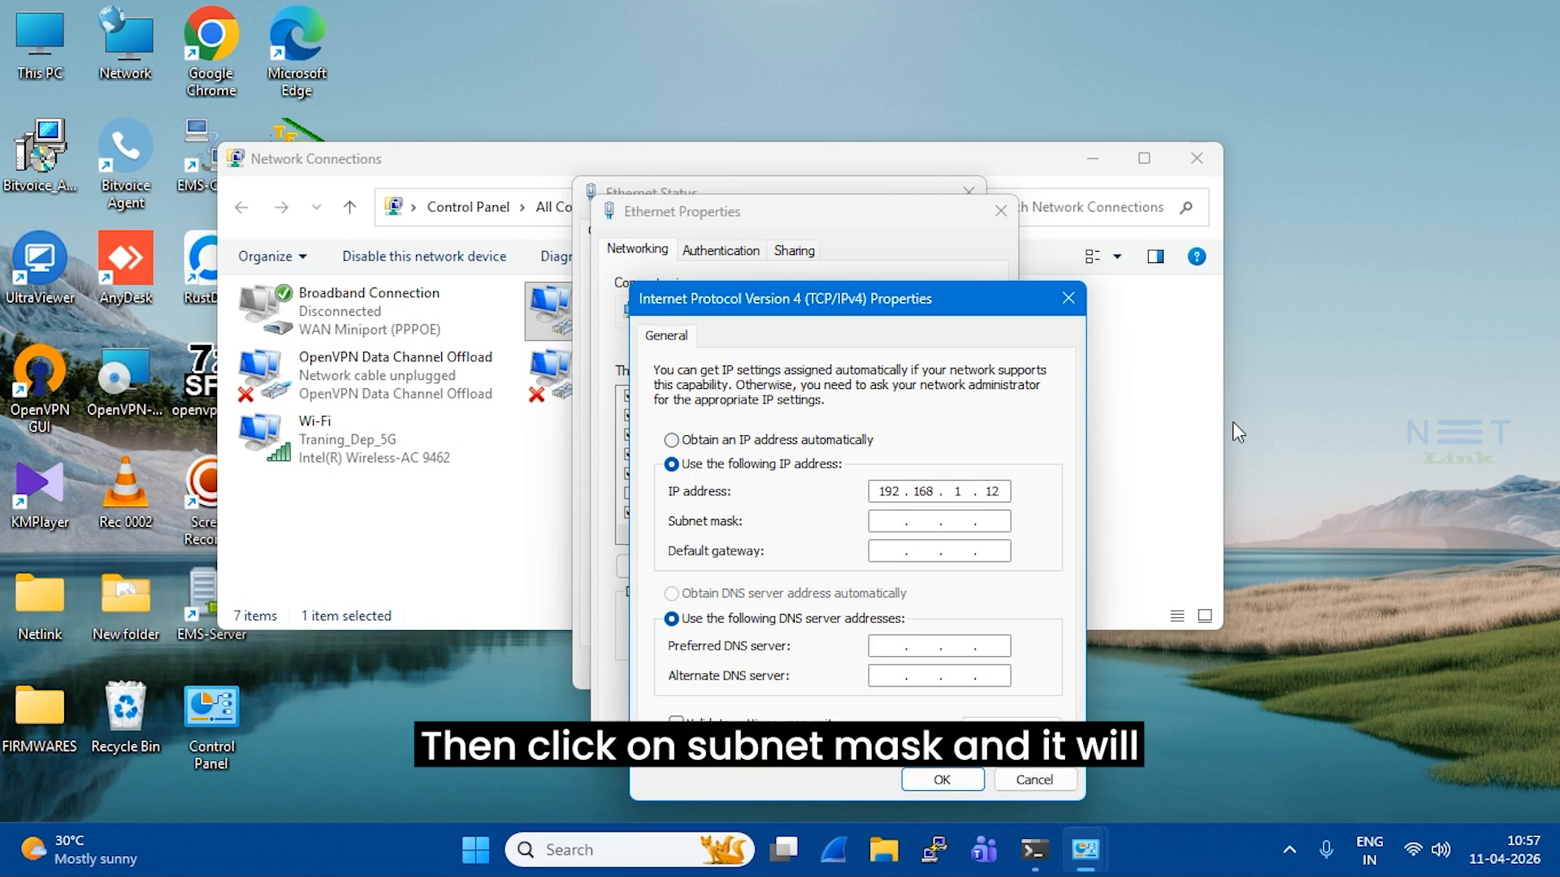
left_click(874, 524)
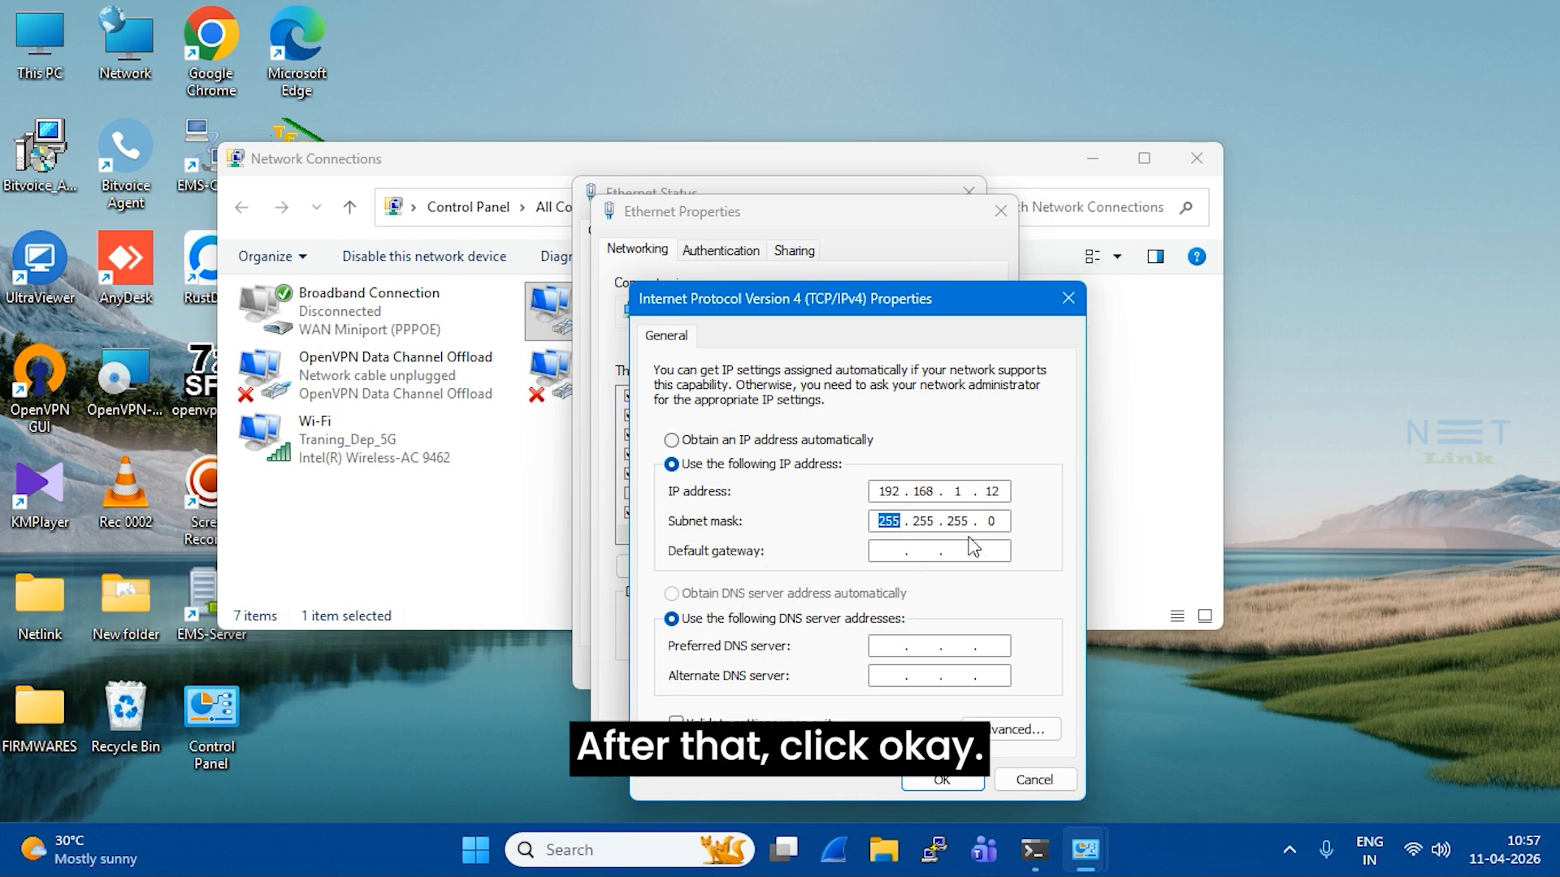
left_click(953, 784)
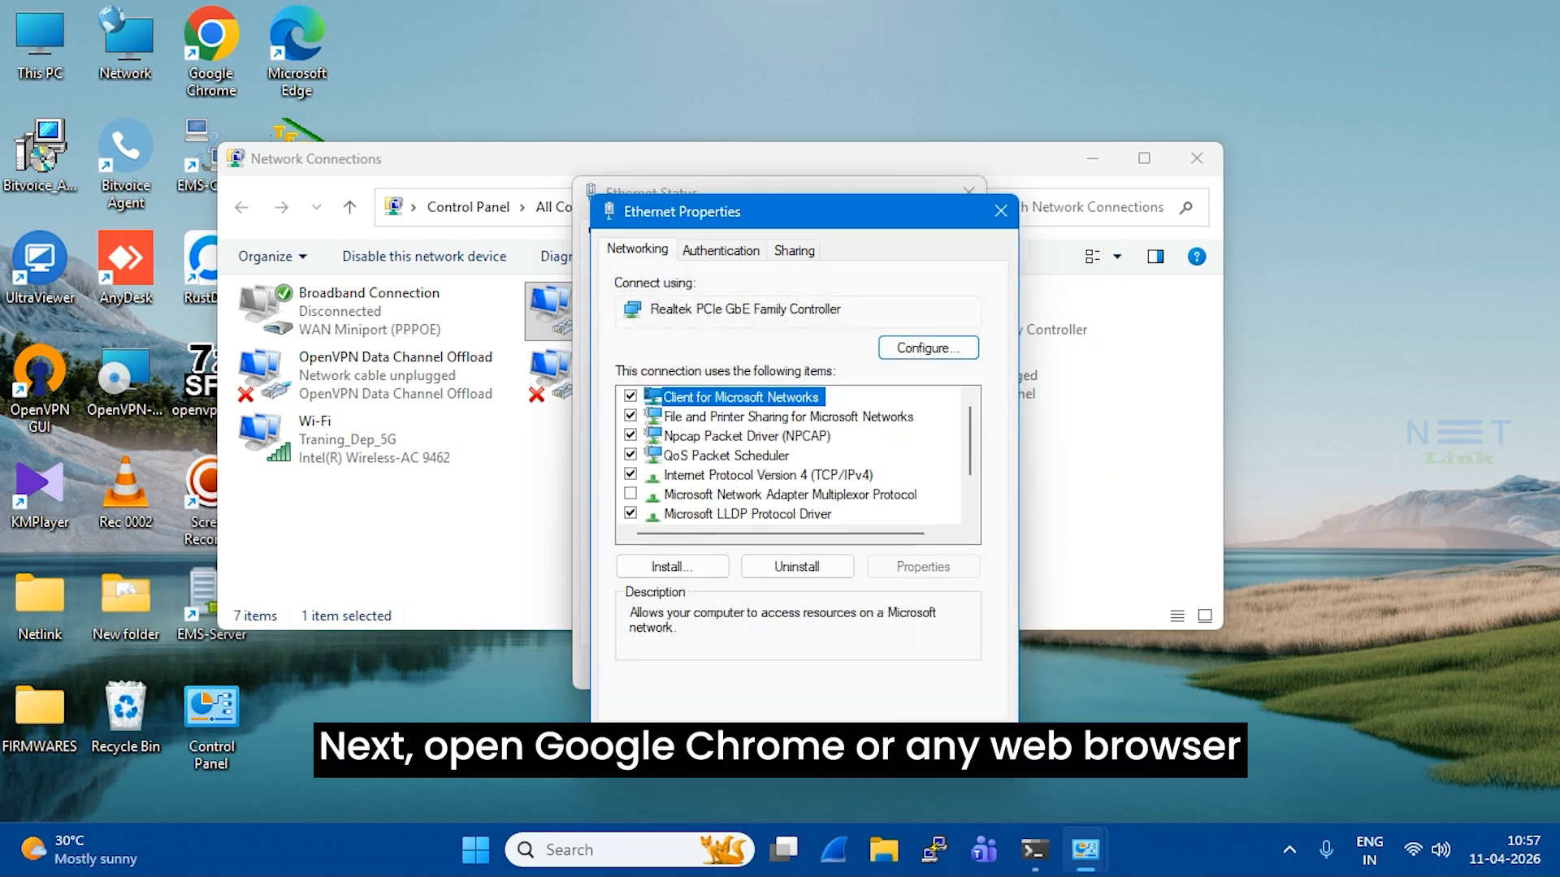
left_click(898, 751)
left_click(924, 676)
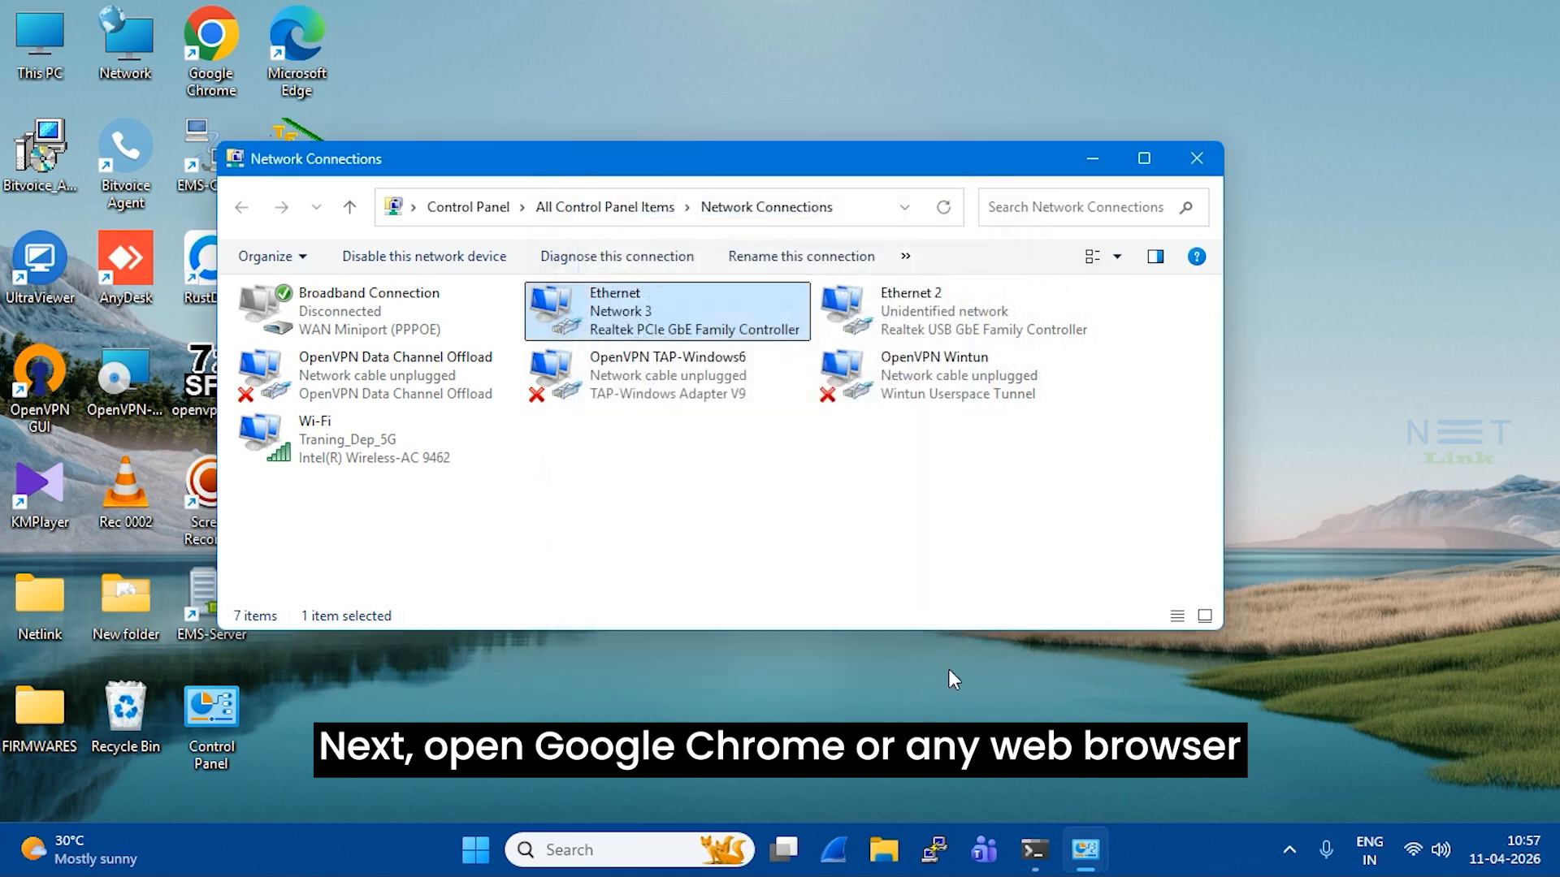
Close Network Connections and load 192.168.1.1 in Chrome
left_click(1197, 160)
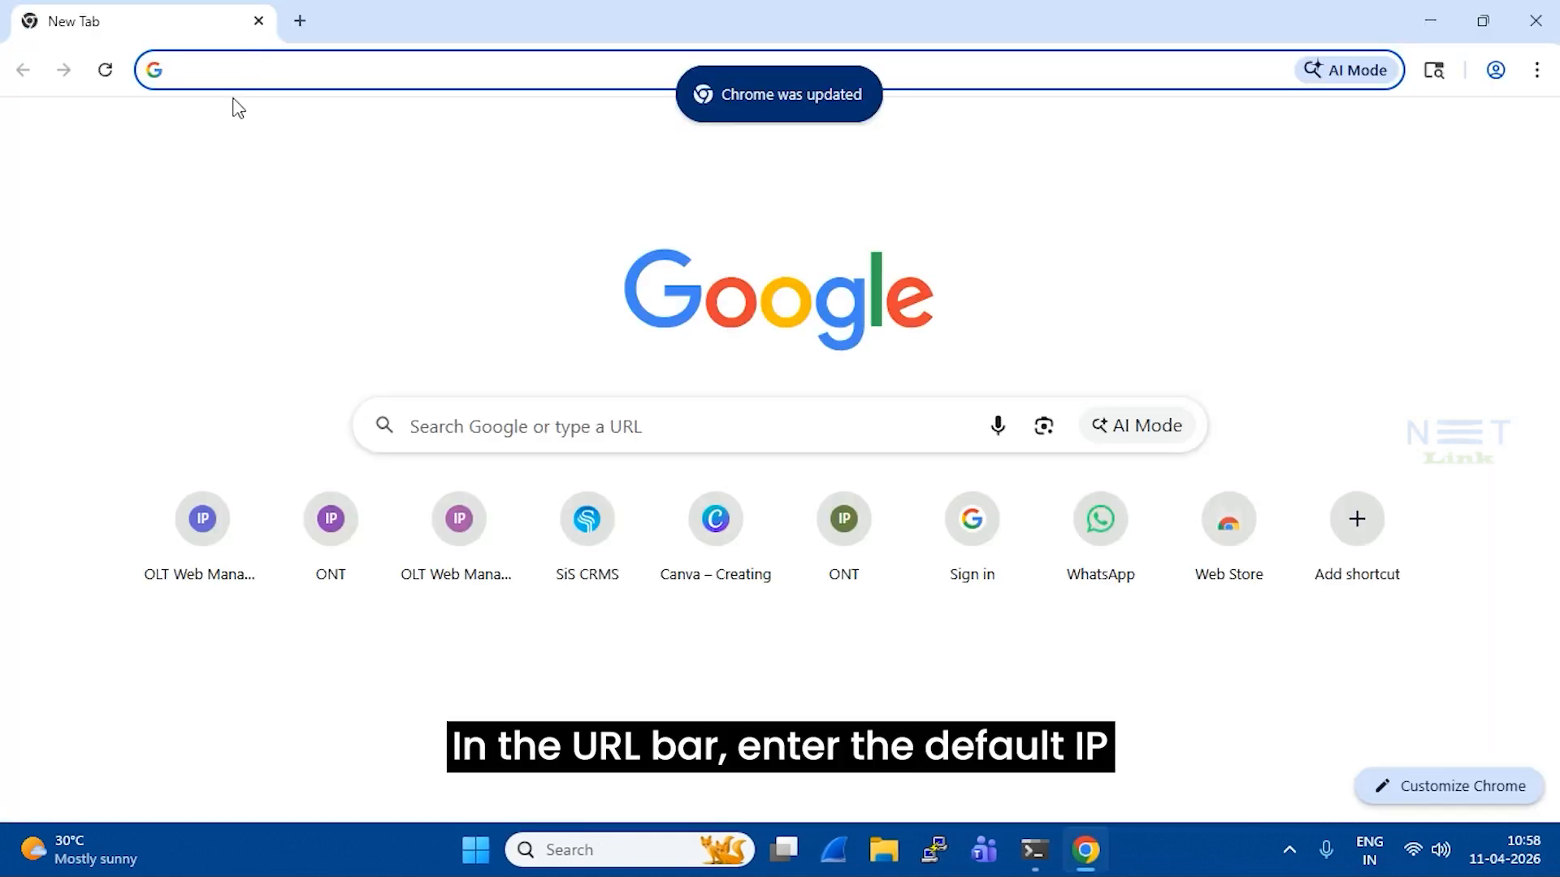
left_click(322, 72)
type("192")
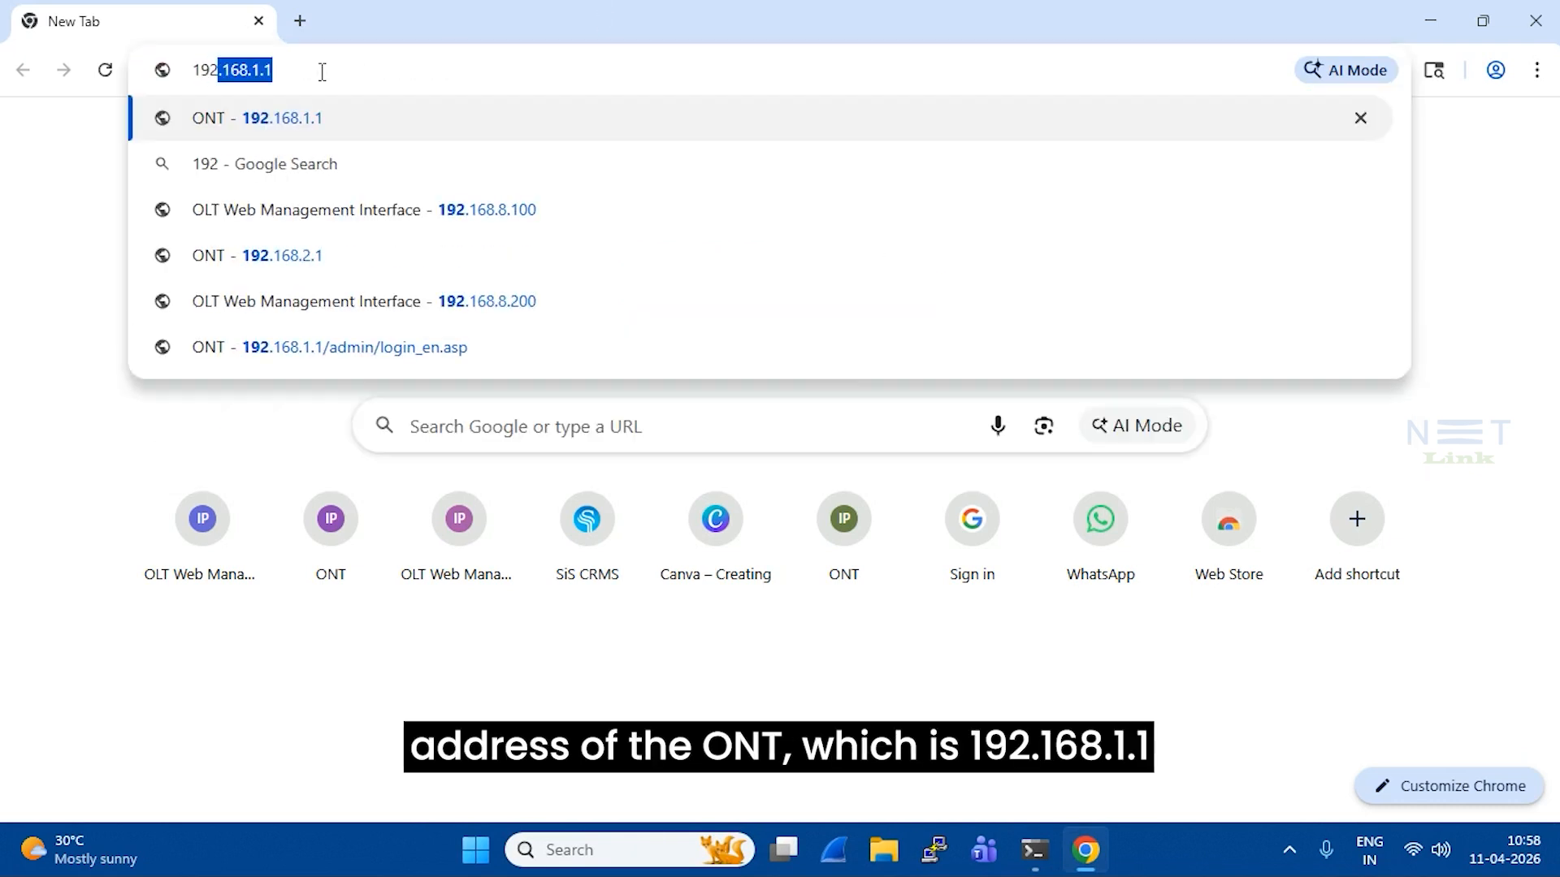
type(".168.1.1")
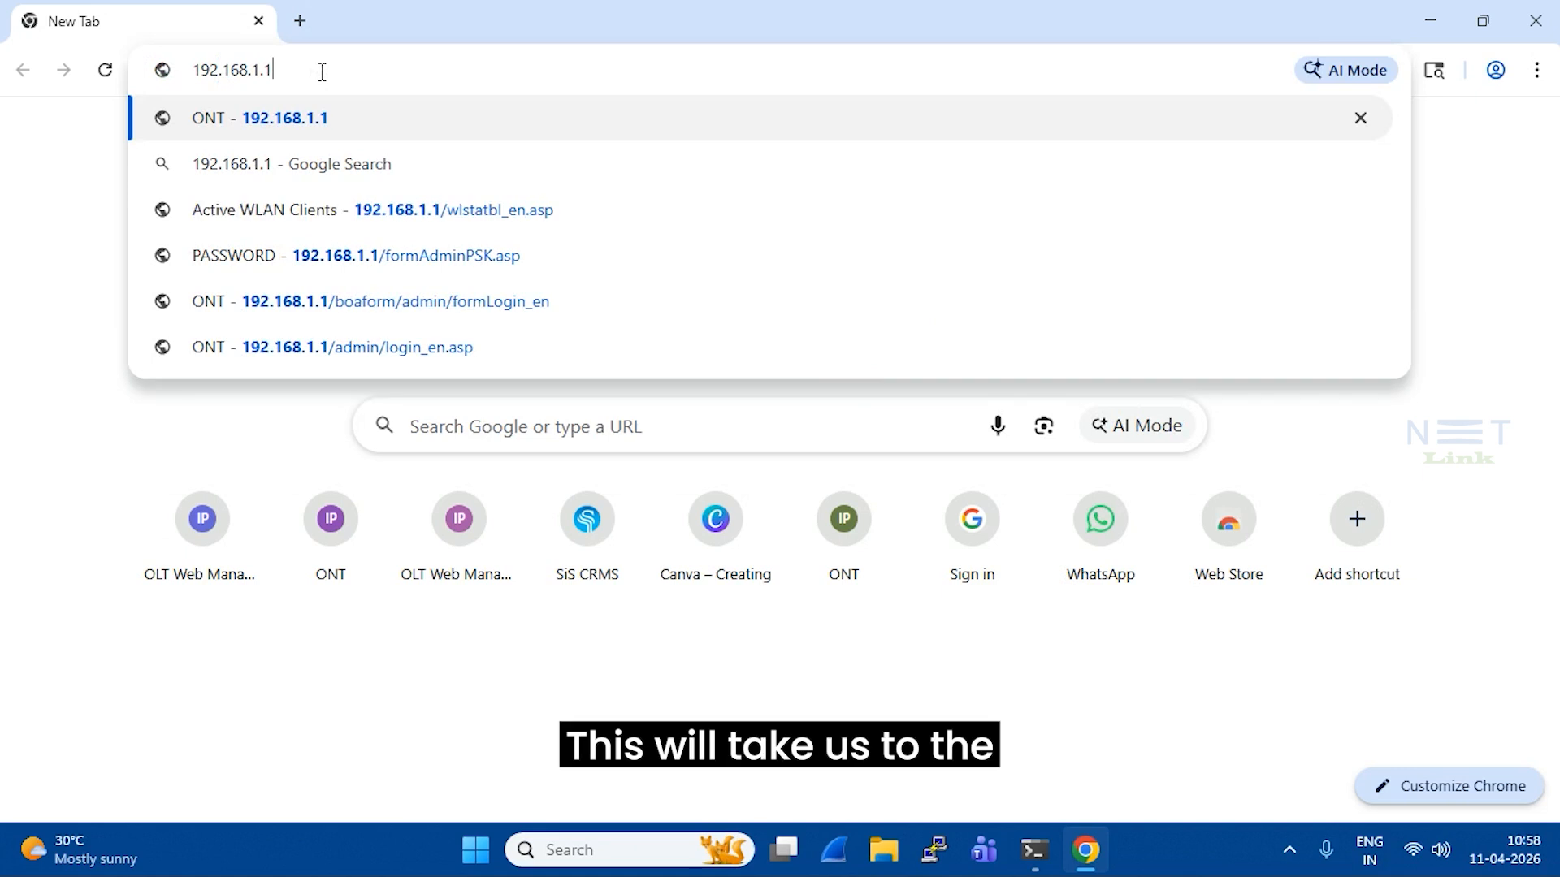
key("Return")
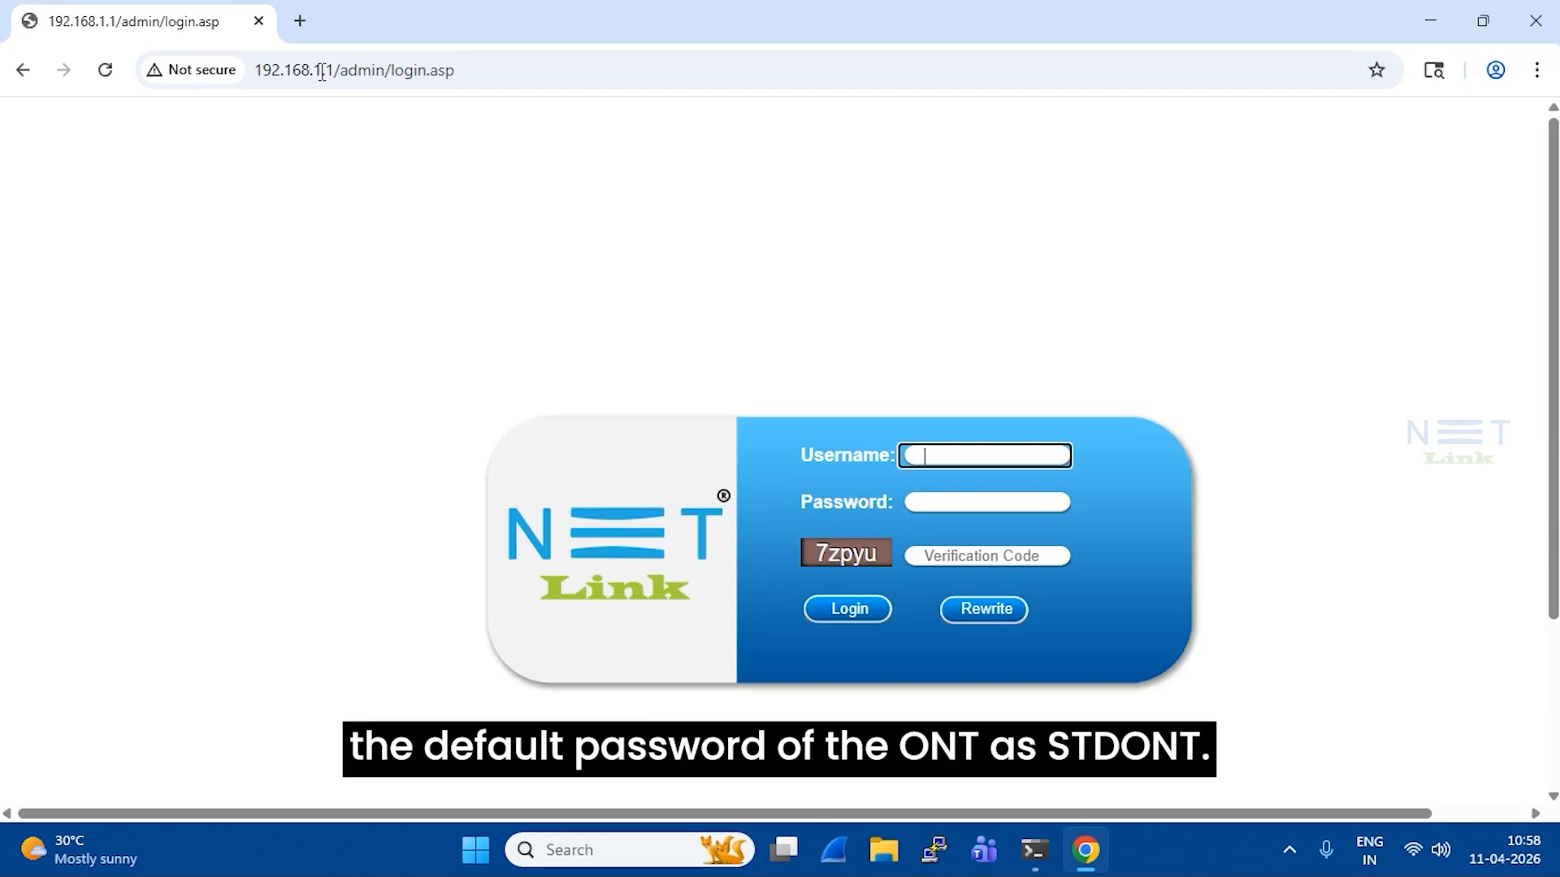
Sign in as admin with the default password and the displayed verification code
type("admin")
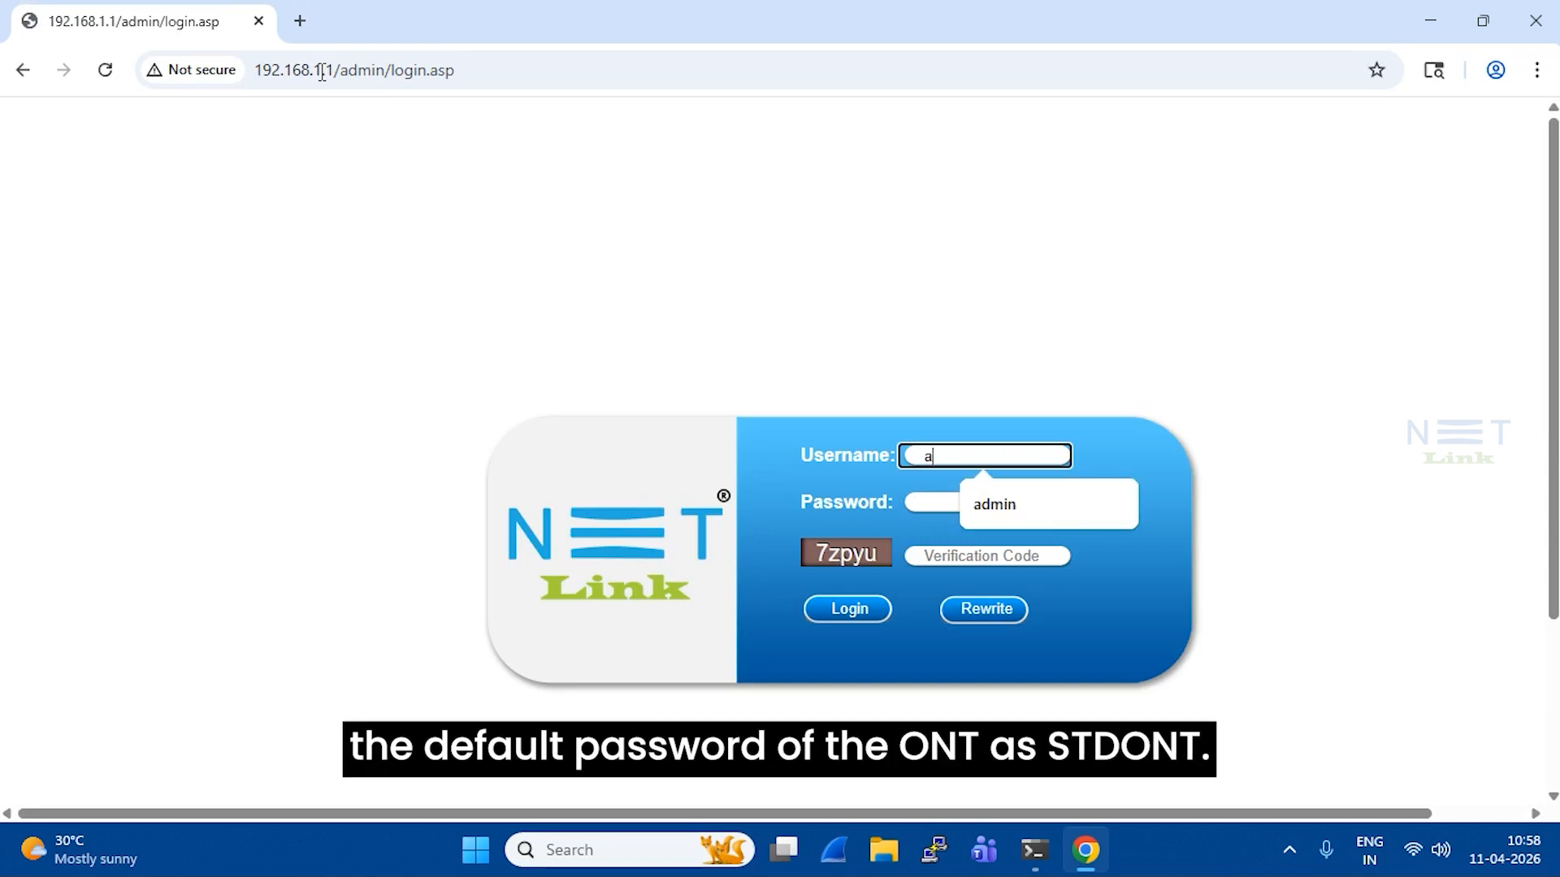
key("Tab")
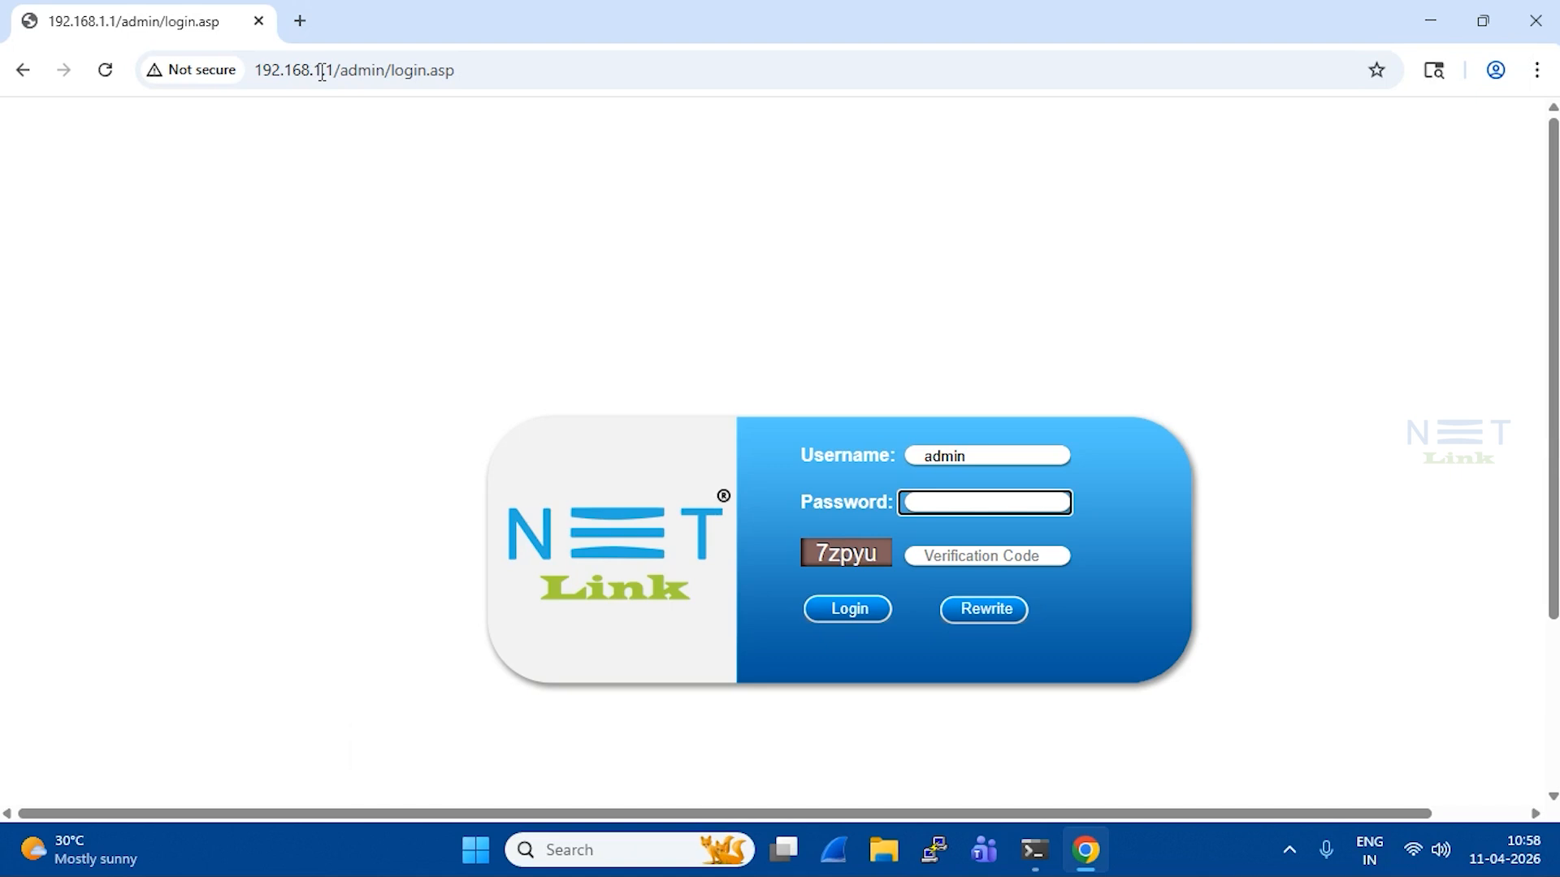
type("st")
key("Tab")
type("7")
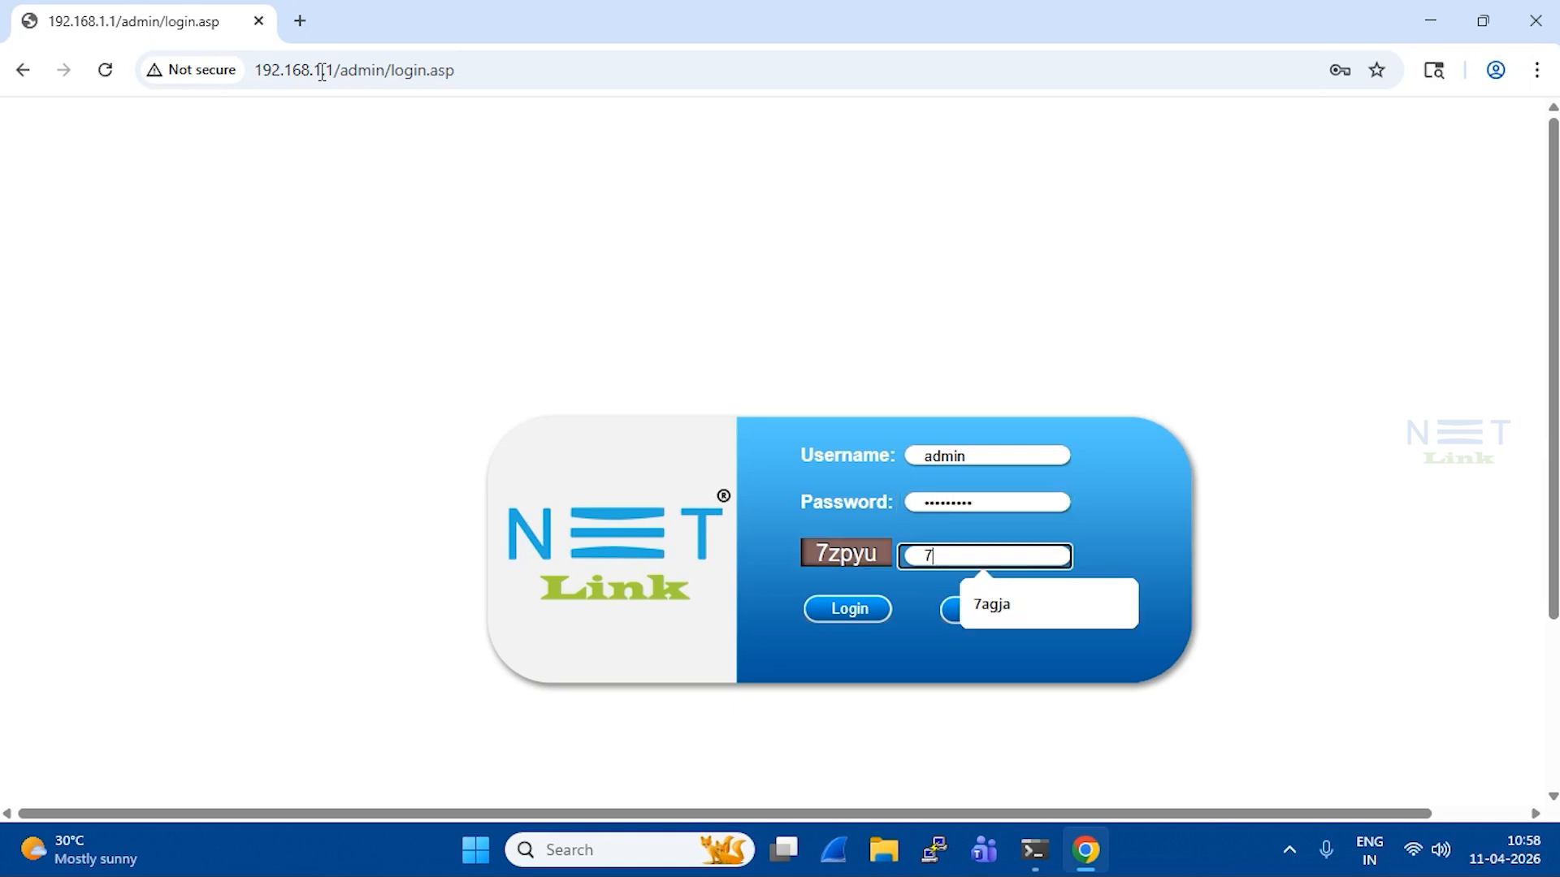
type("zpyu")
key("Return")
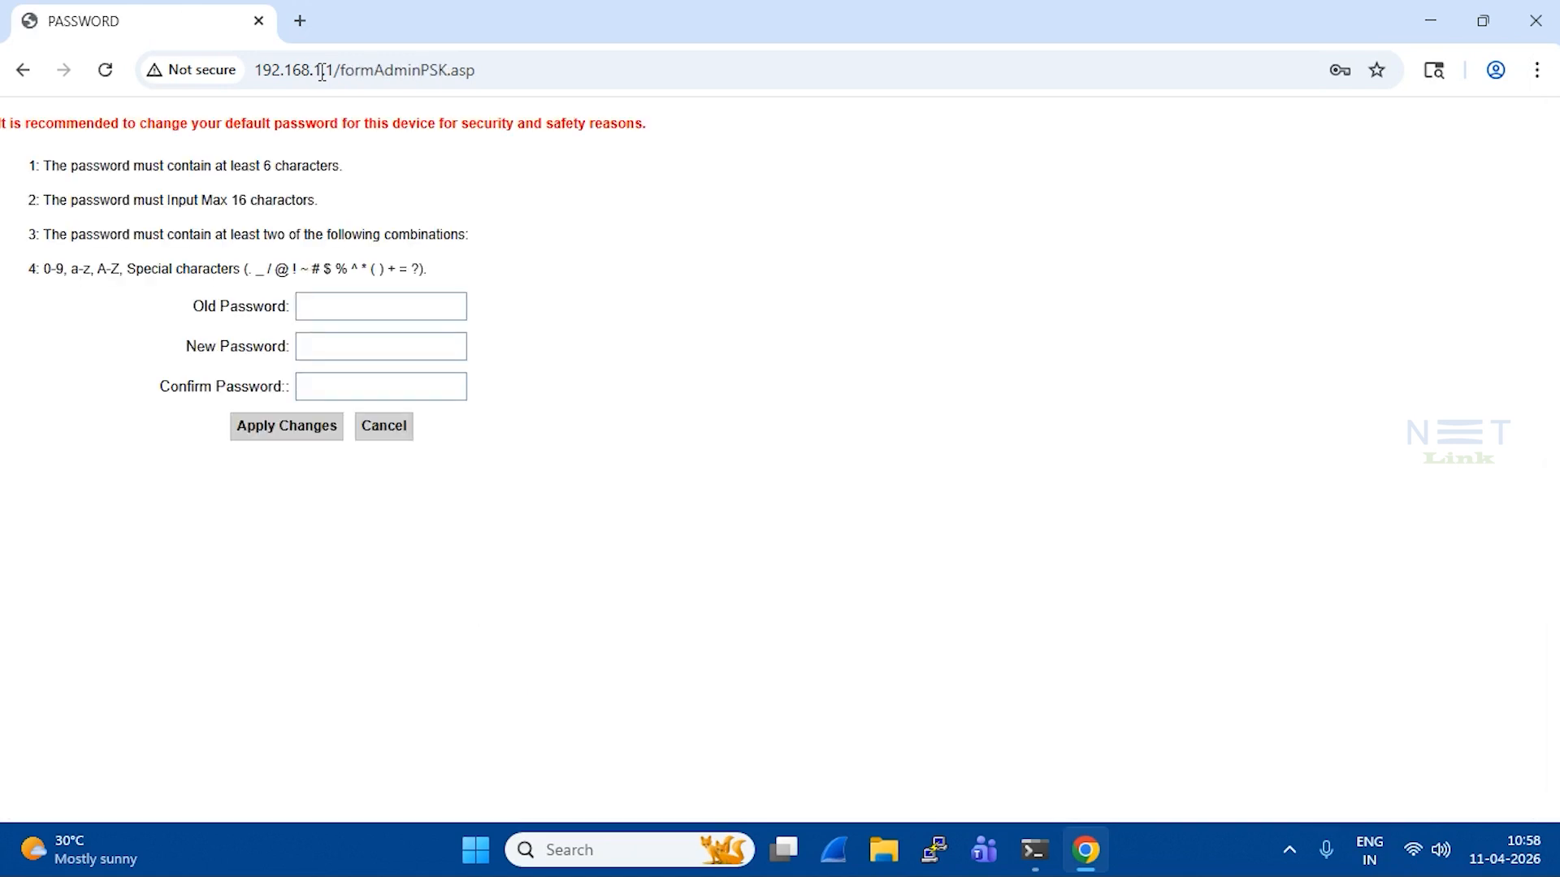
Enter the old default password, type the new admin password twice, and apply the change
left_click(334, 315)
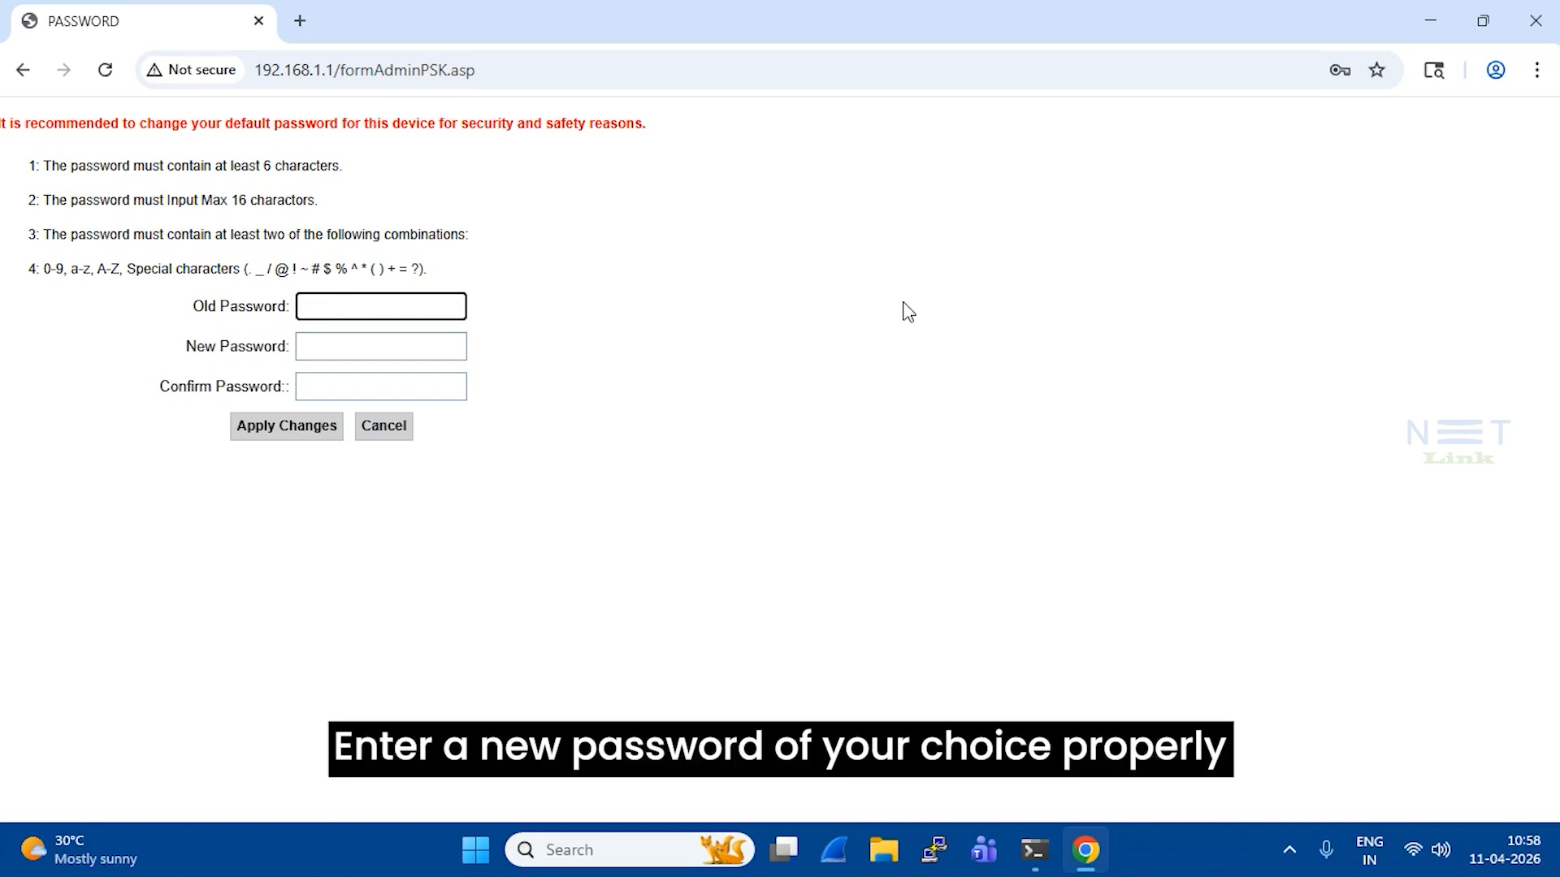
type("STDO")
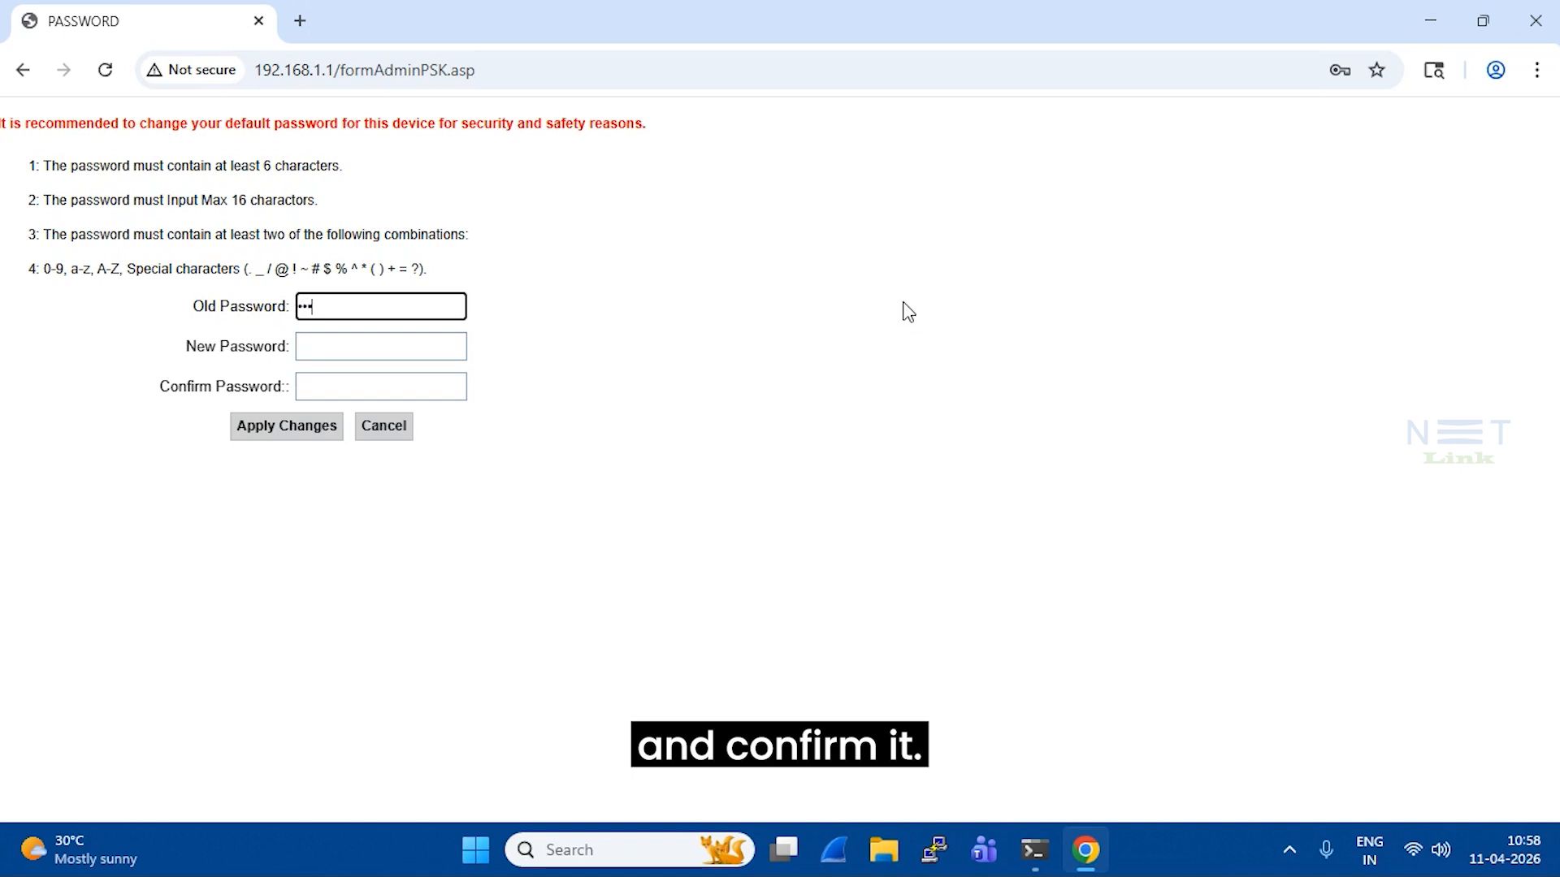
type("NT")
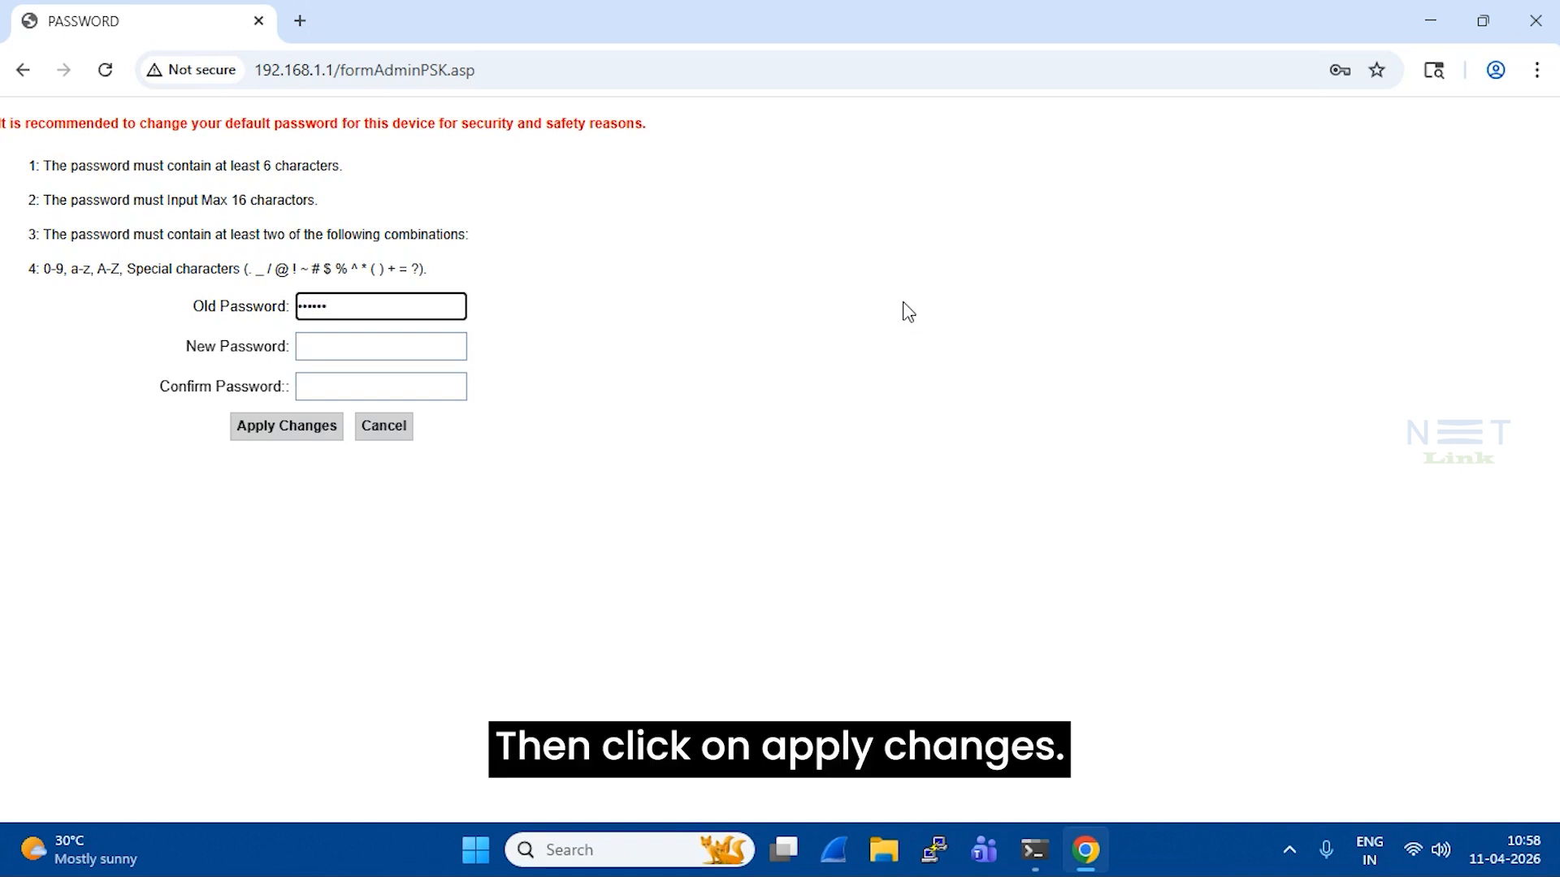
type("101")
key("Tab")
type("•••••")
key("Tab")
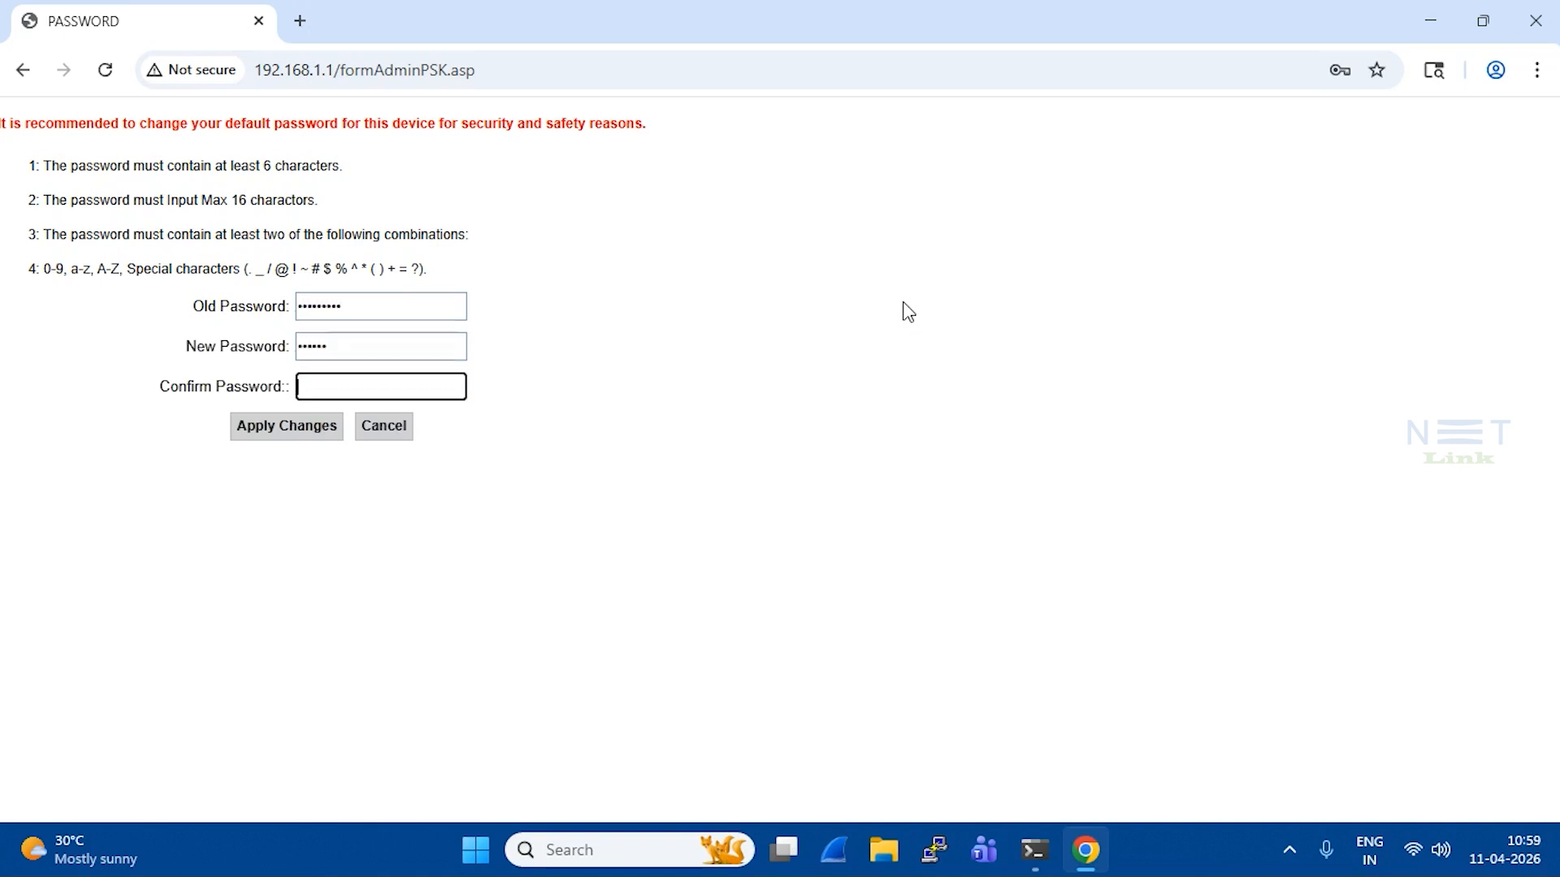
type("••••••")
key("Tab")
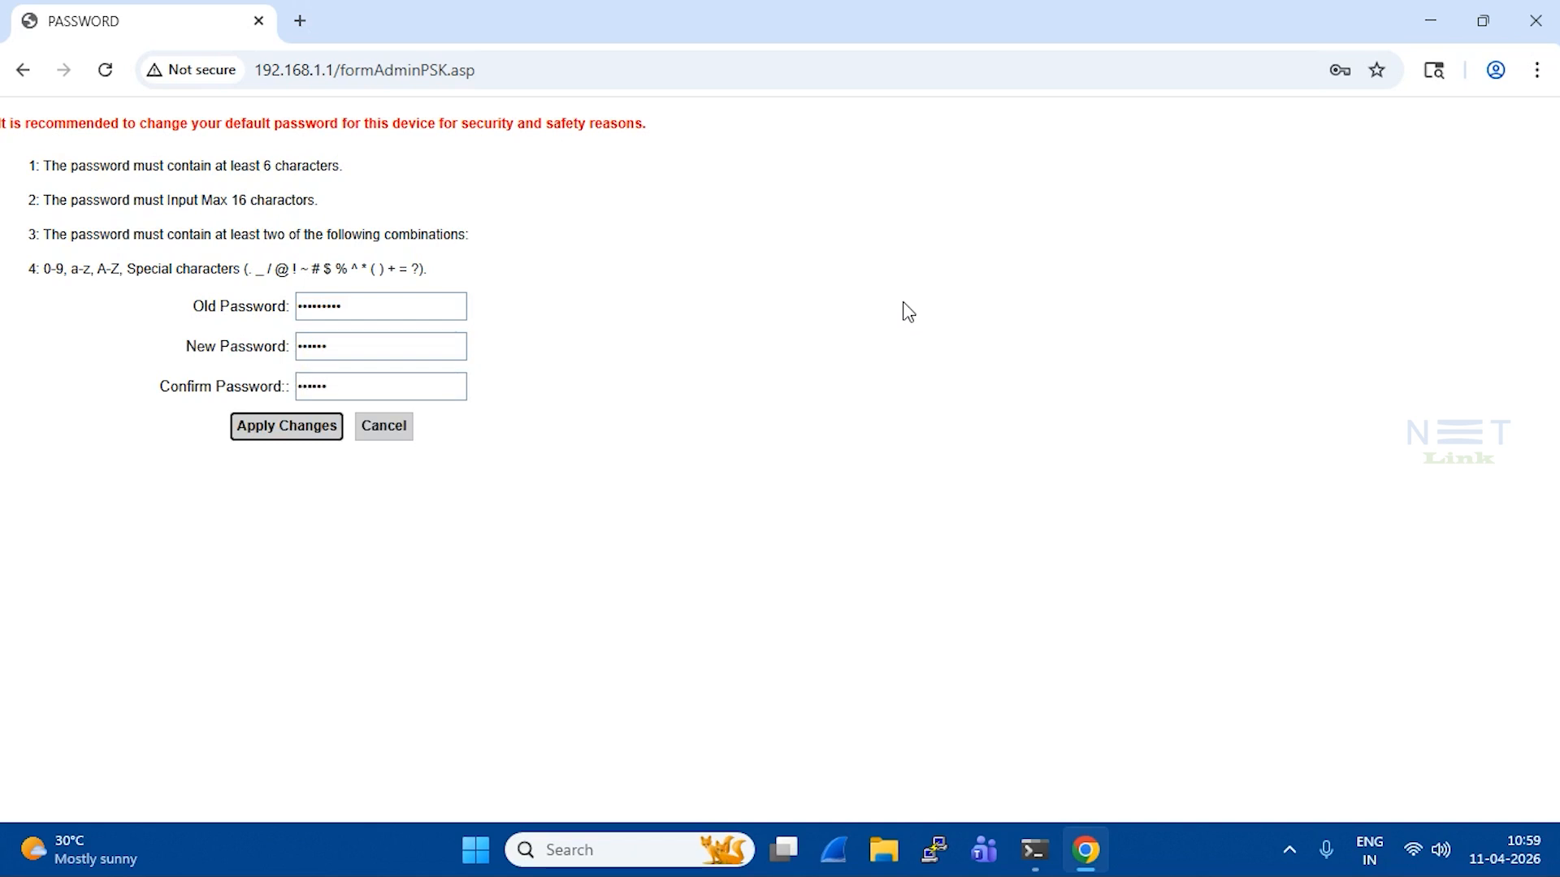
key("Return")
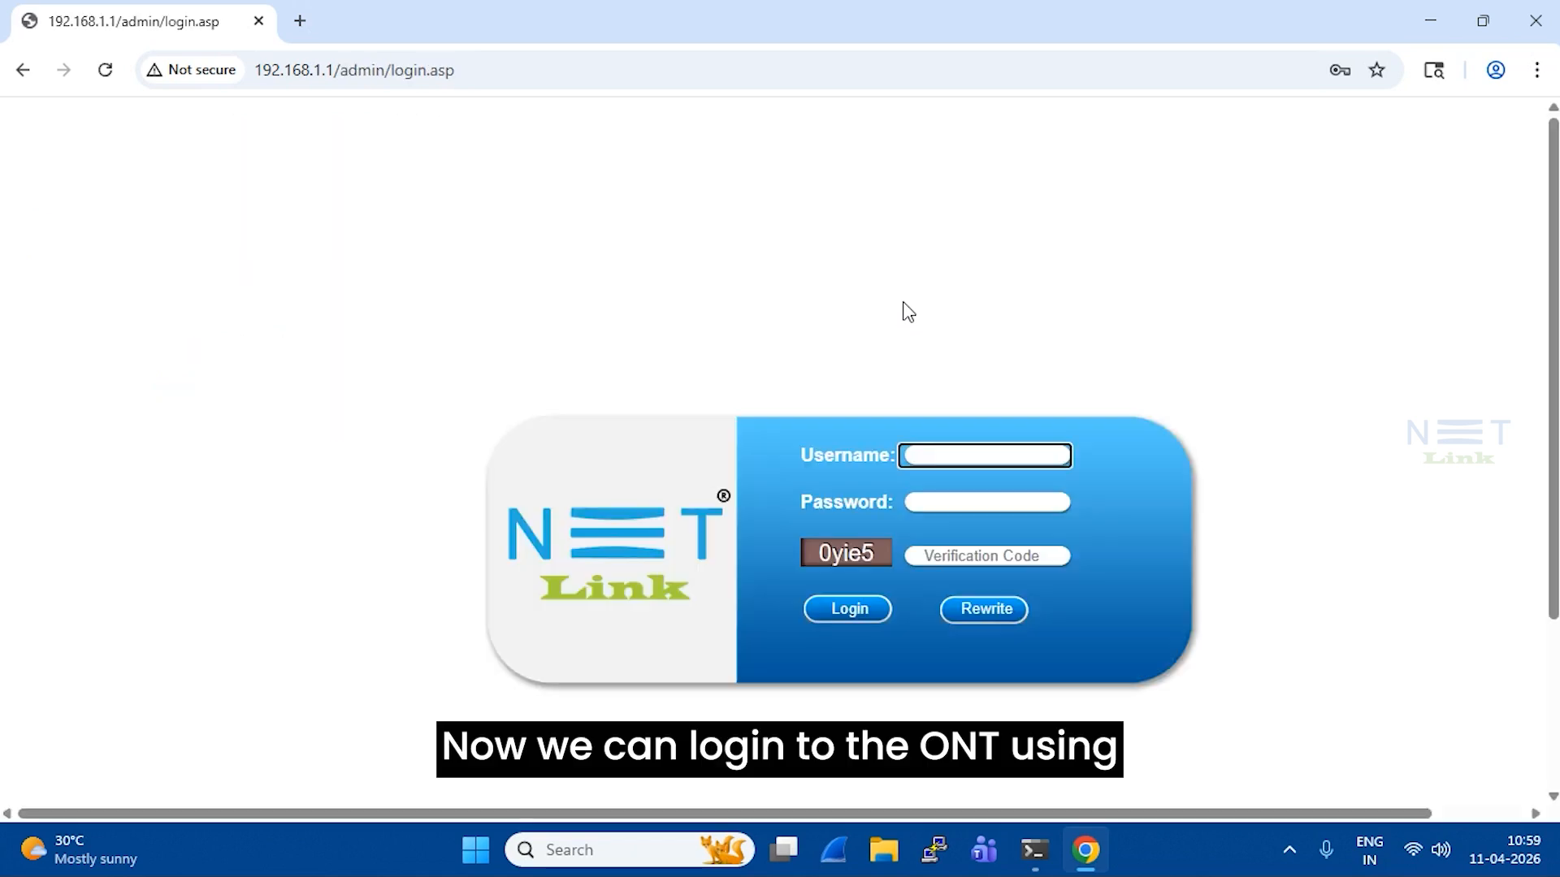
Log back in as admin using the new password and the displayed verification code
type("admin")
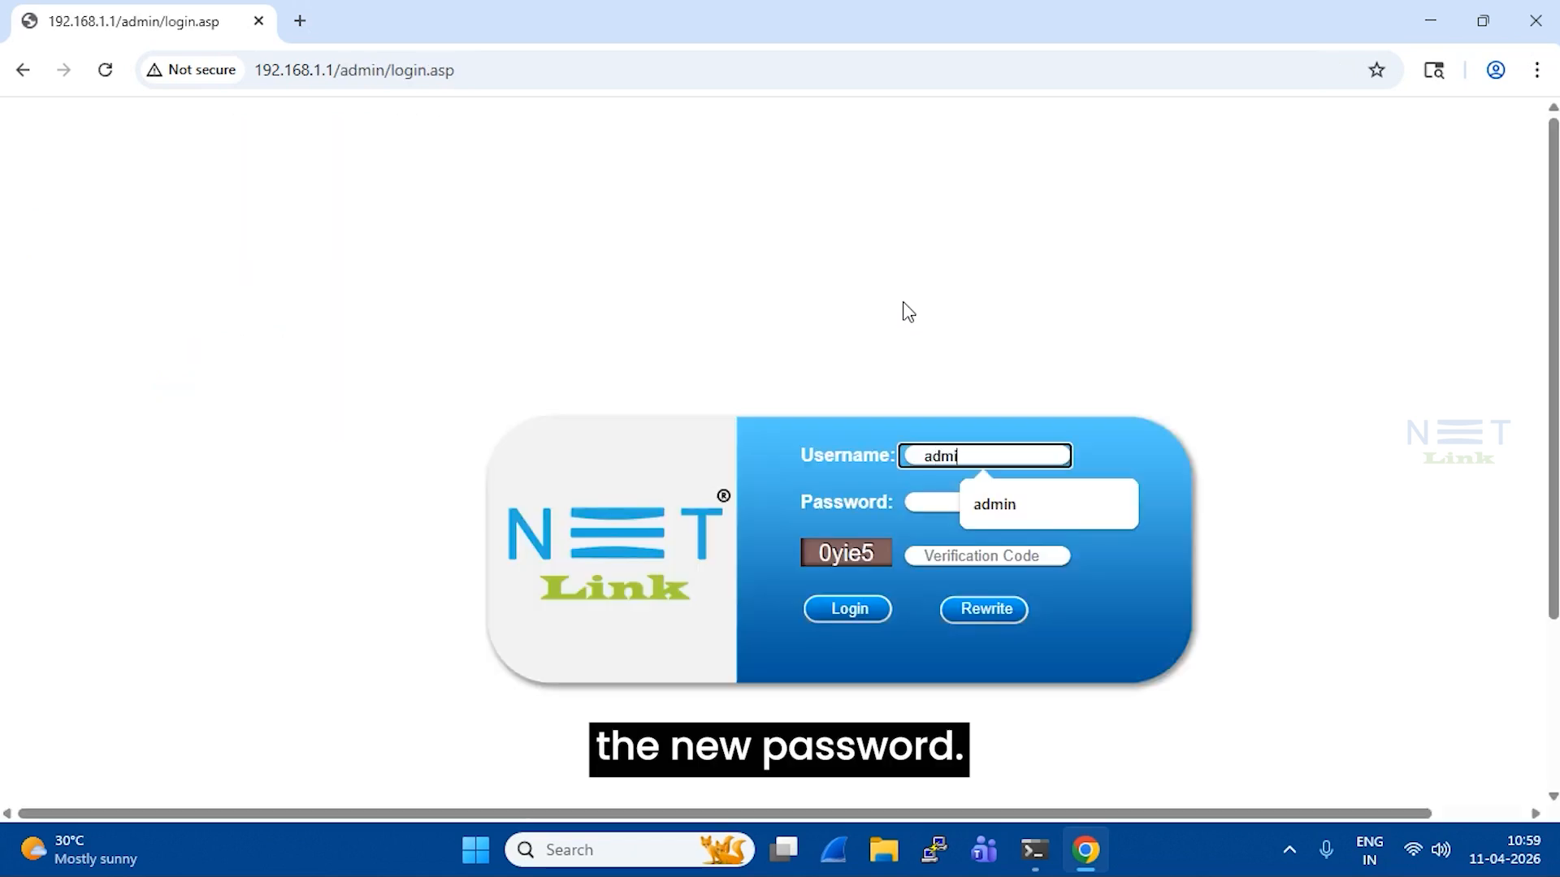
key("Tab")
type("••••••")
key("Tab")
type("0")
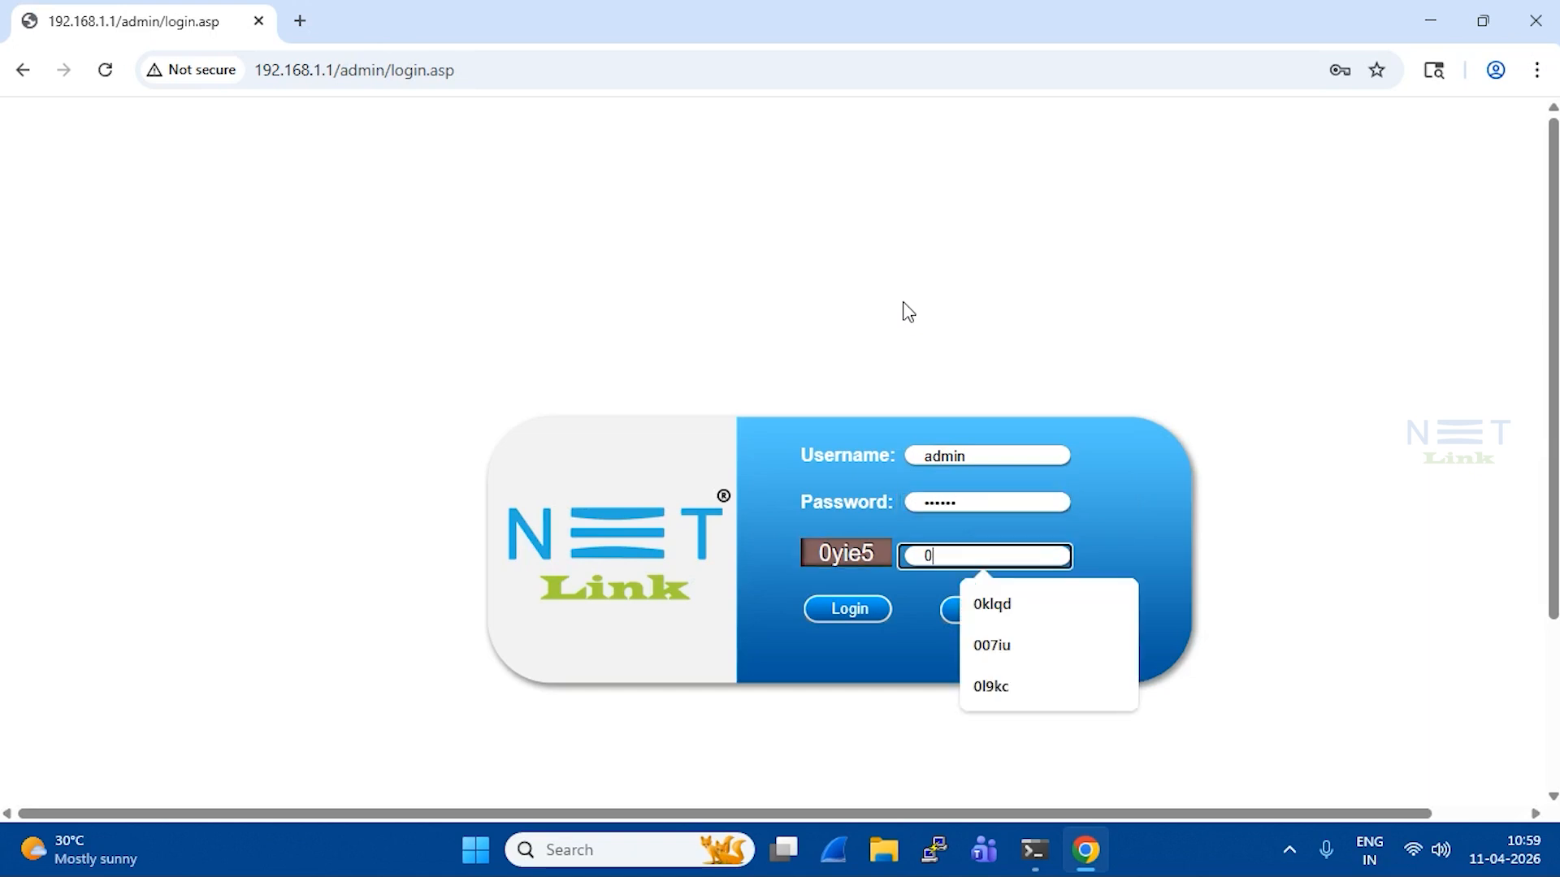
type("yie")
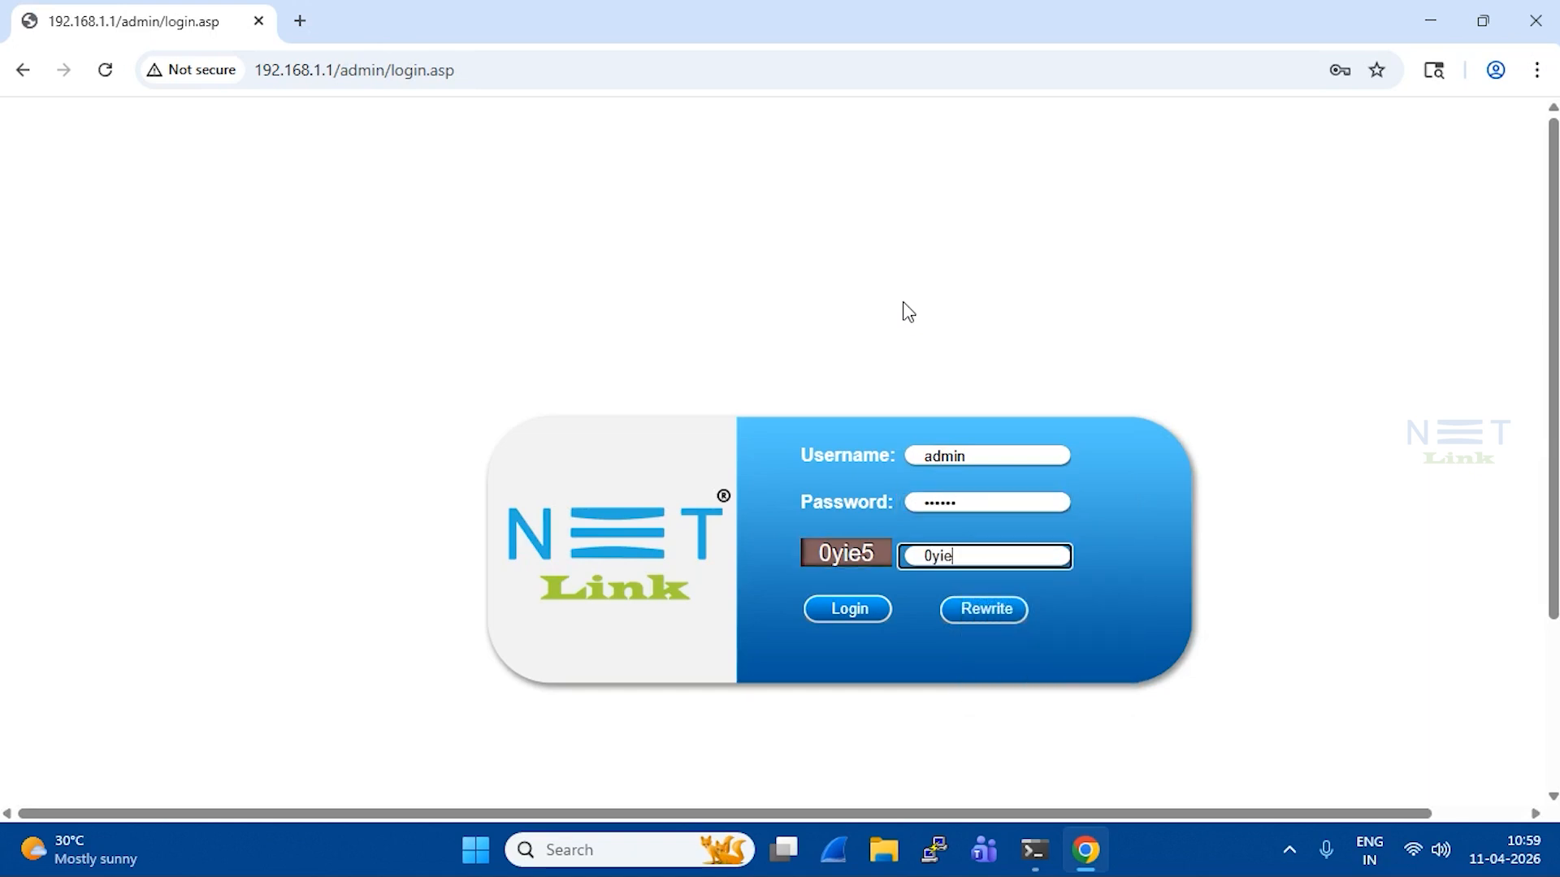
type("5")
key("Return")
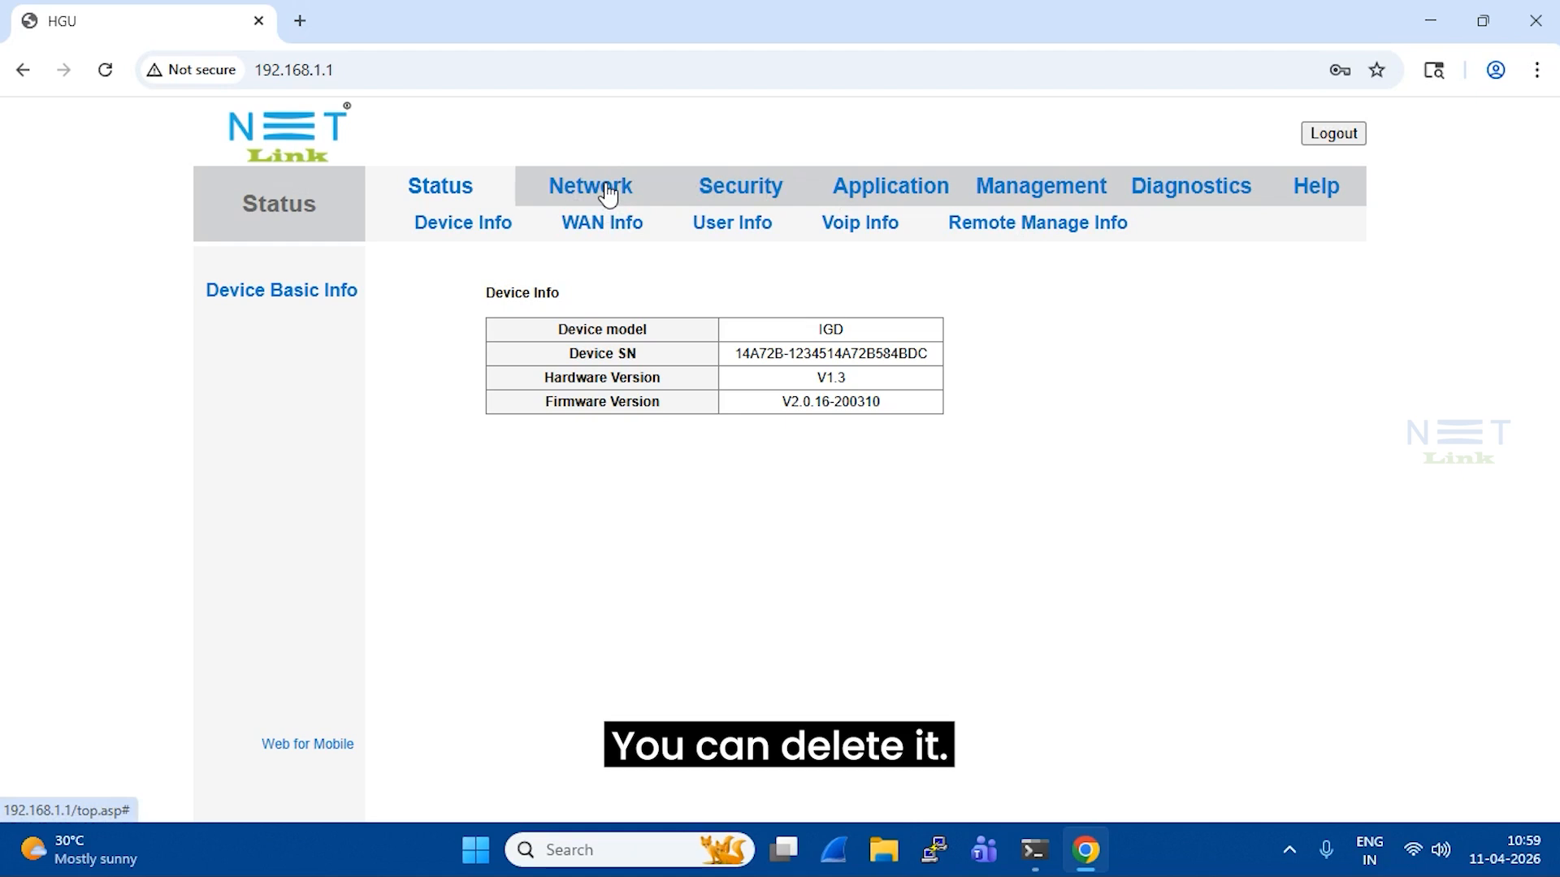
Open Network > Internet and scroll through the 1_TR069_R_VID_46 WAN settings
left_click(609, 196)
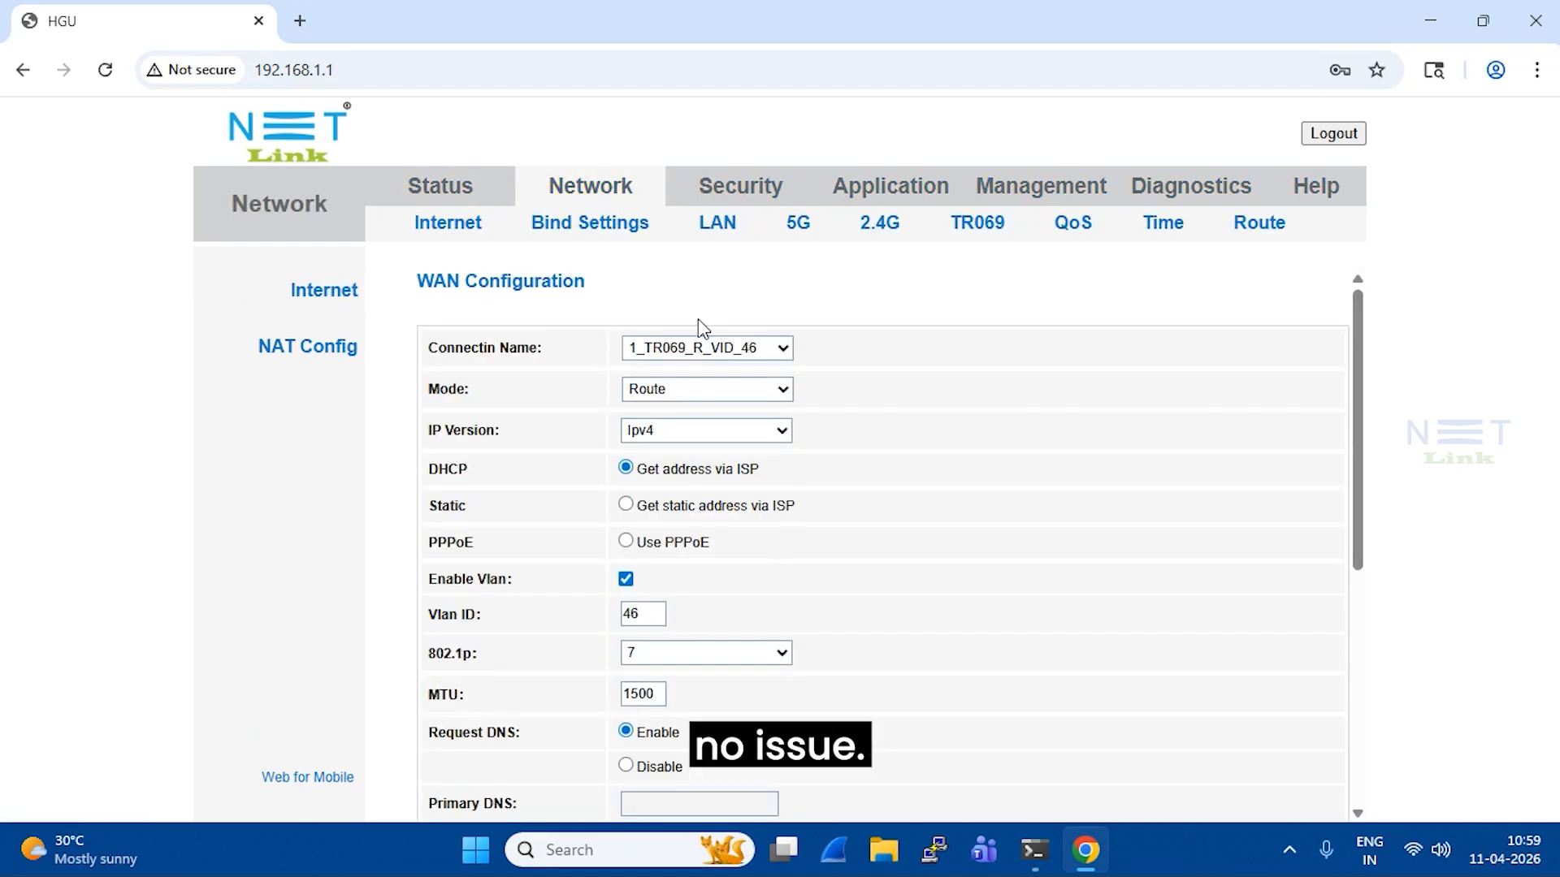
scroll(681, 388, "down", 3)
scroll(687, 390, "down", 3)
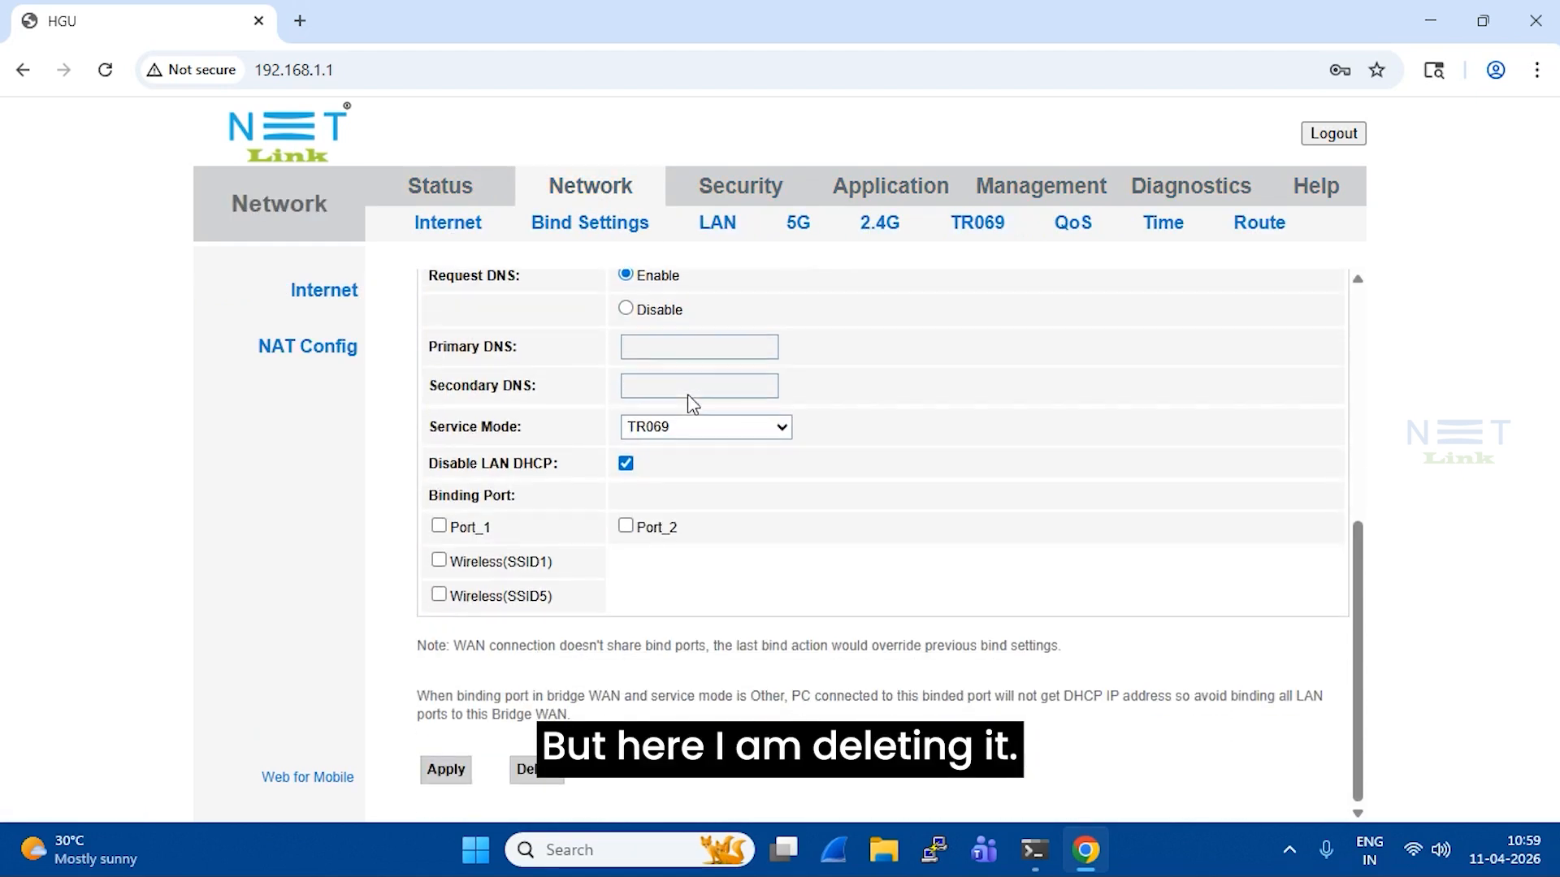
scroll(693, 402, "up", 6)
scroll(696, 413, "down", 6)
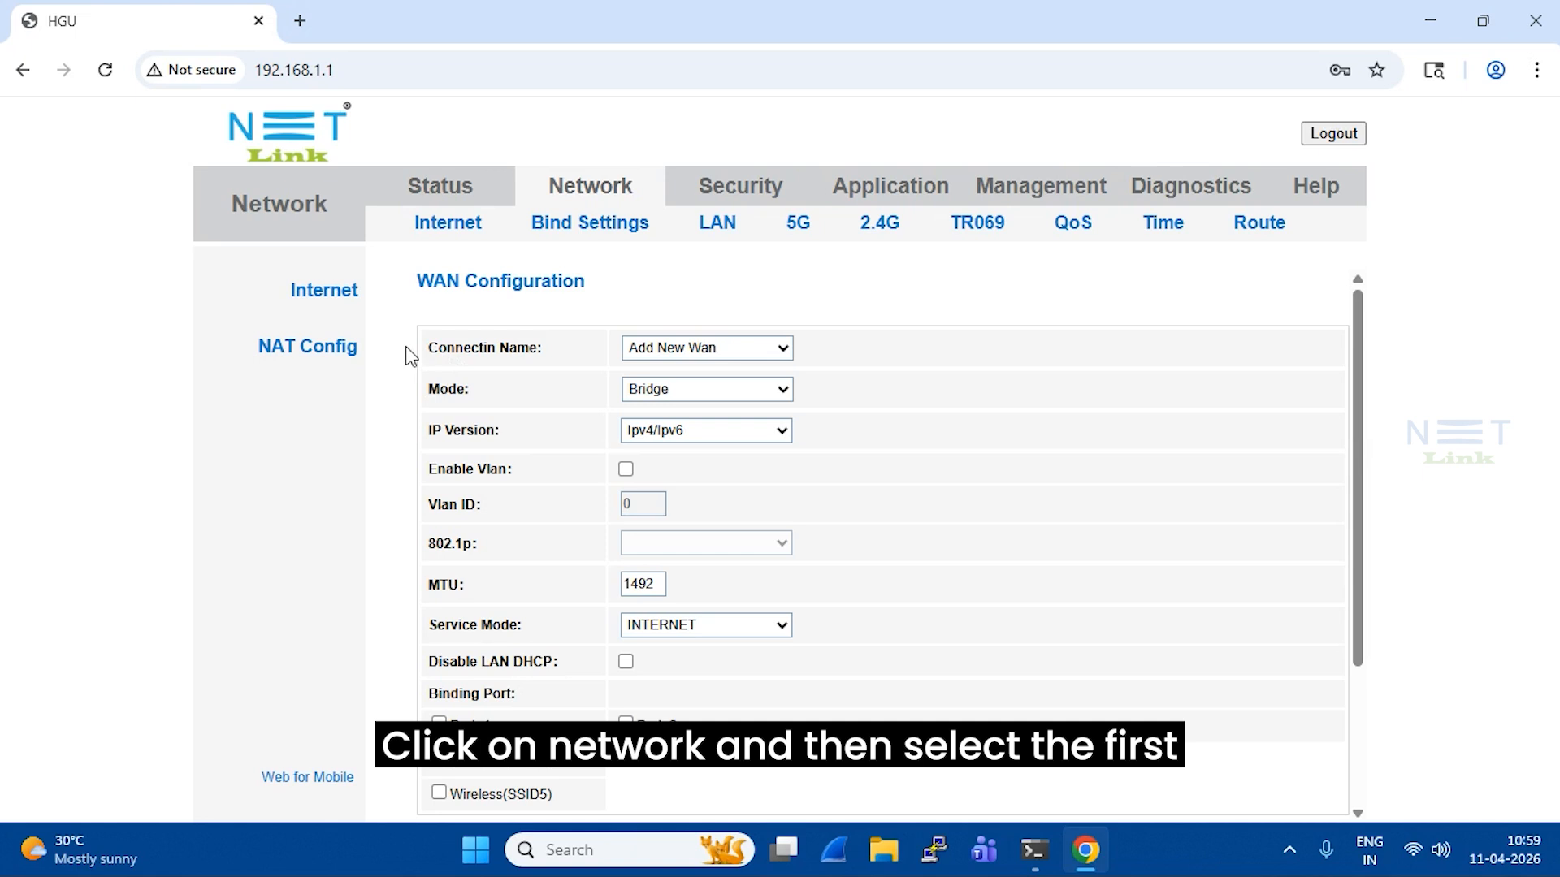
Set the WAN Mode to Route and IP Version to Ipv4, keeping PPPoE addressing
left_click_drag(434, 282, 584, 285)
left_click(600, 298)
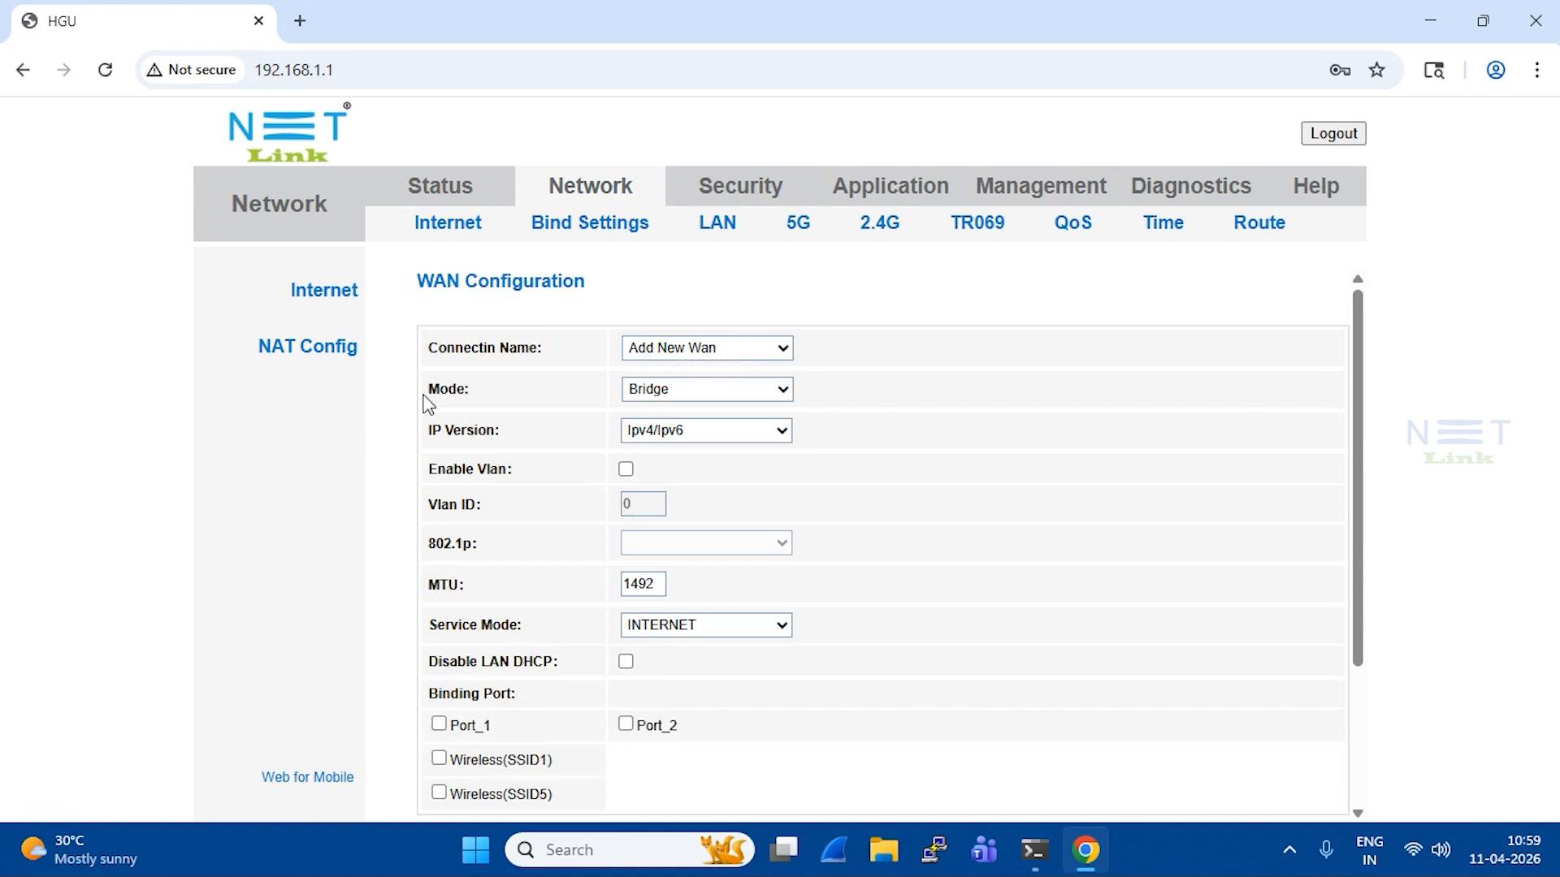
left_click(659, 396)
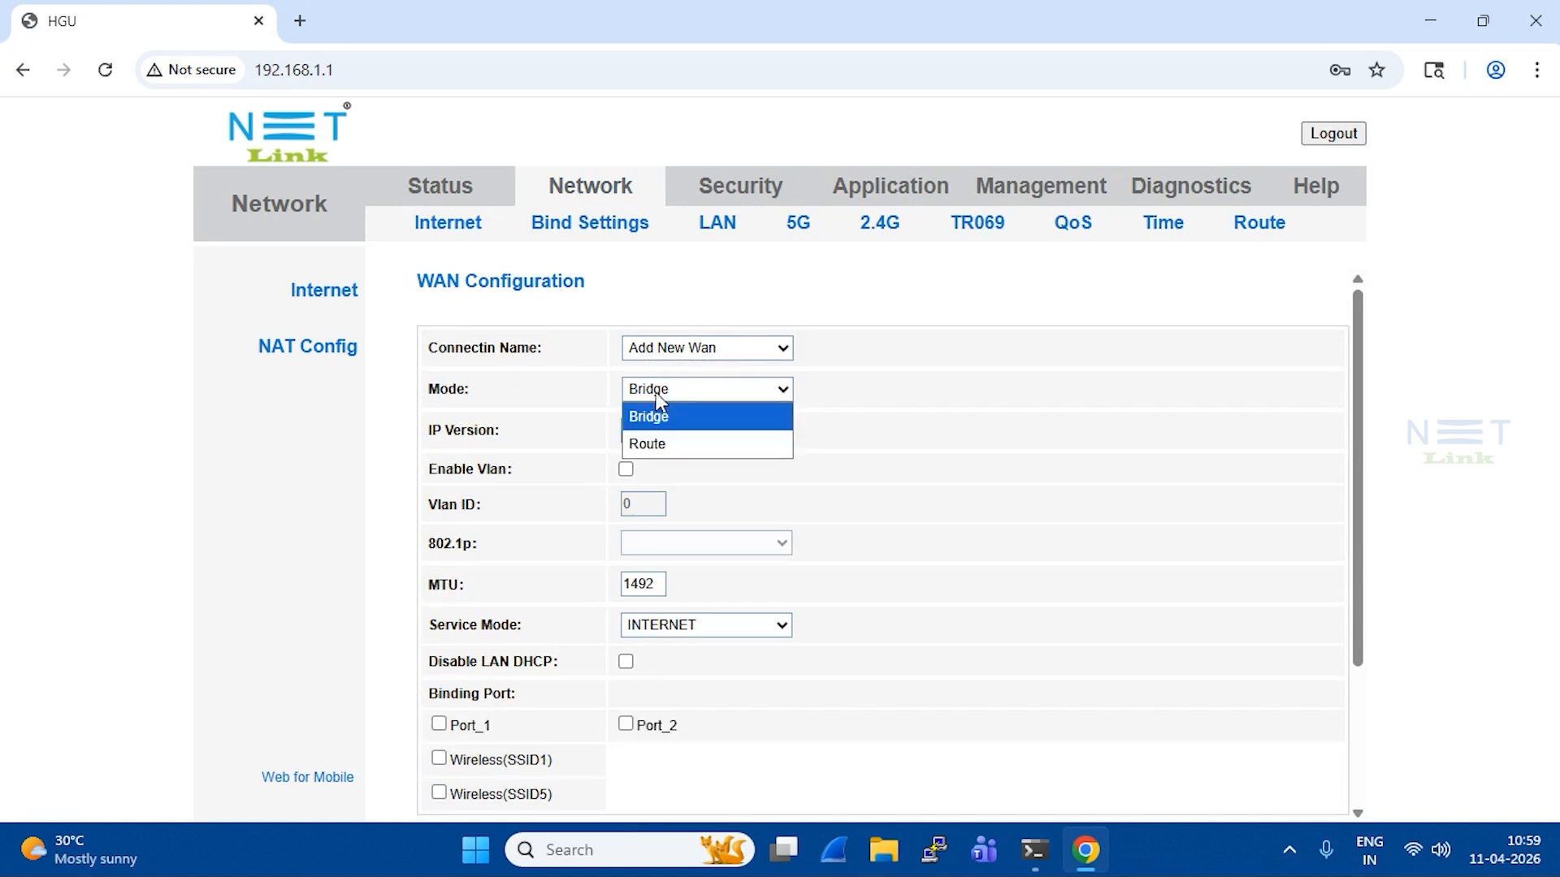
left_click(666, 437)
left_click(679, 432)
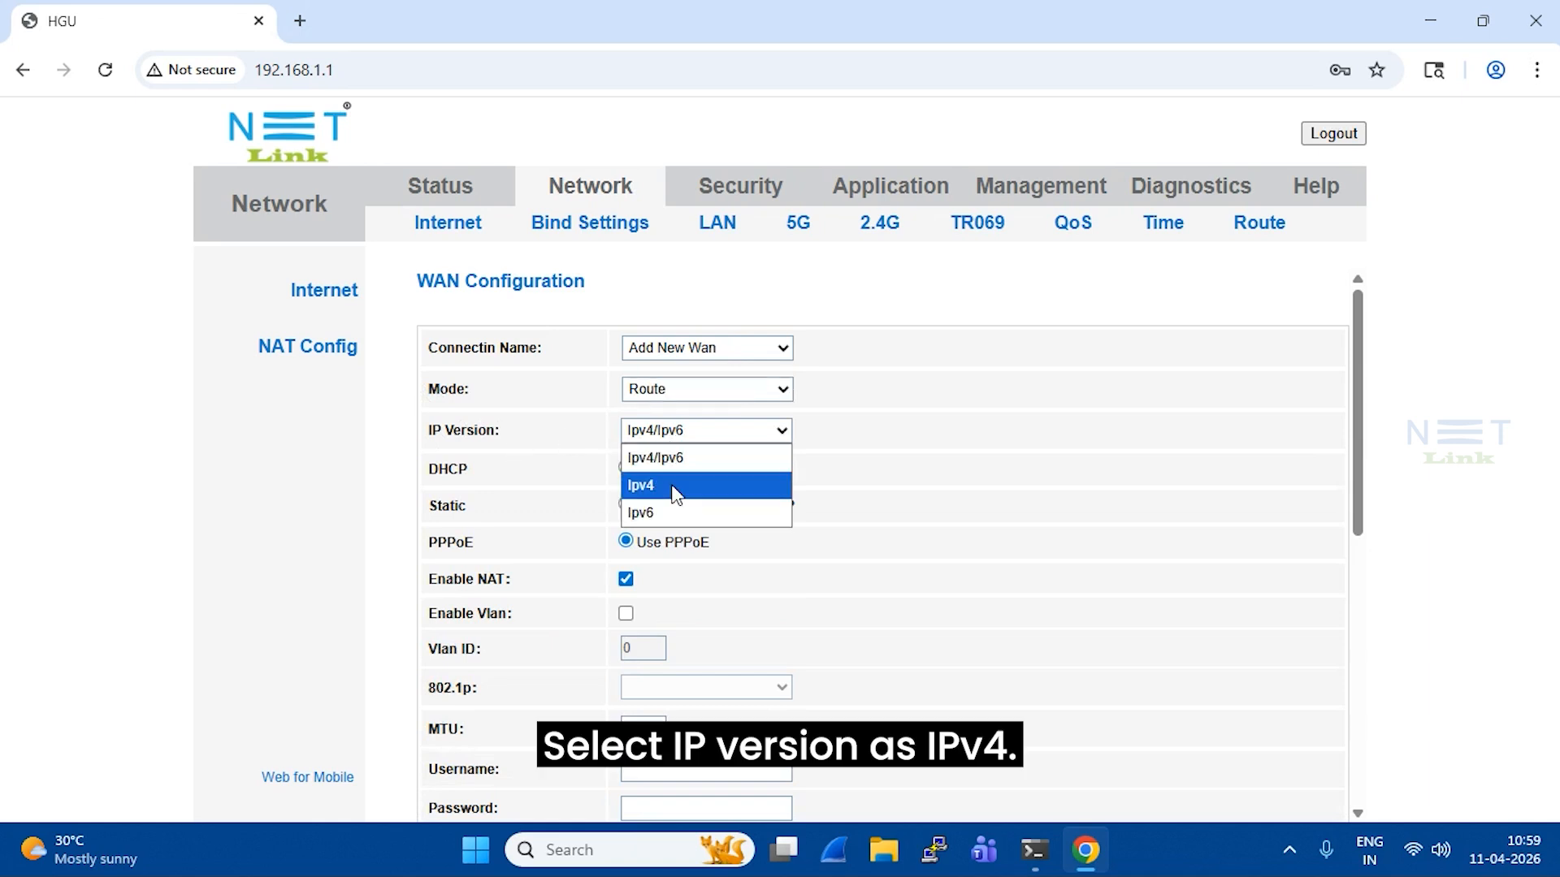
left_click(676, 487)
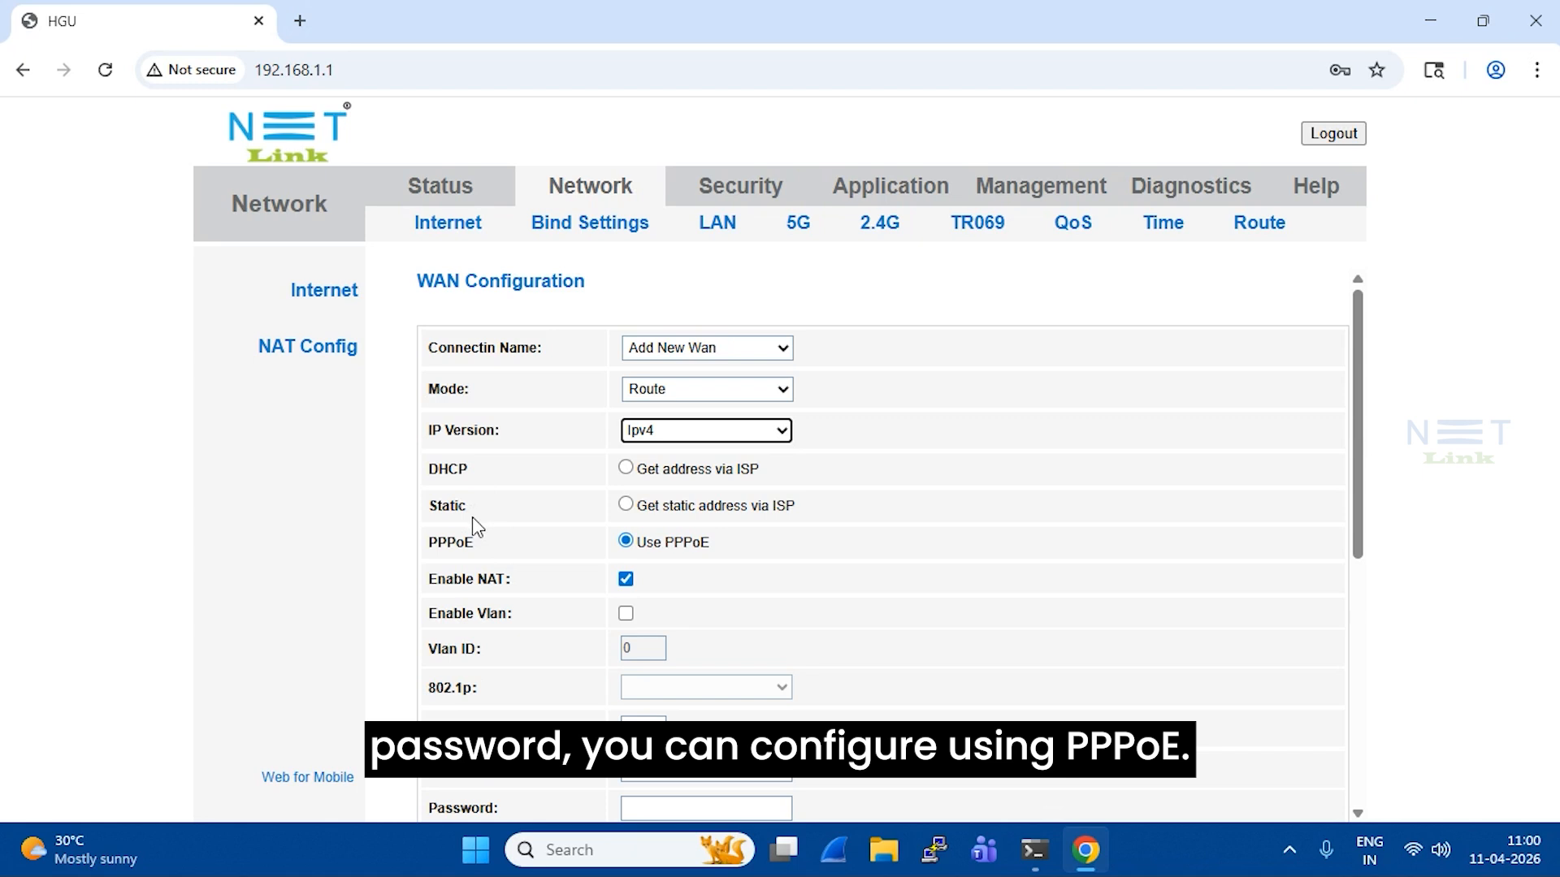
left_click_drag(426, 546, 485, 558)
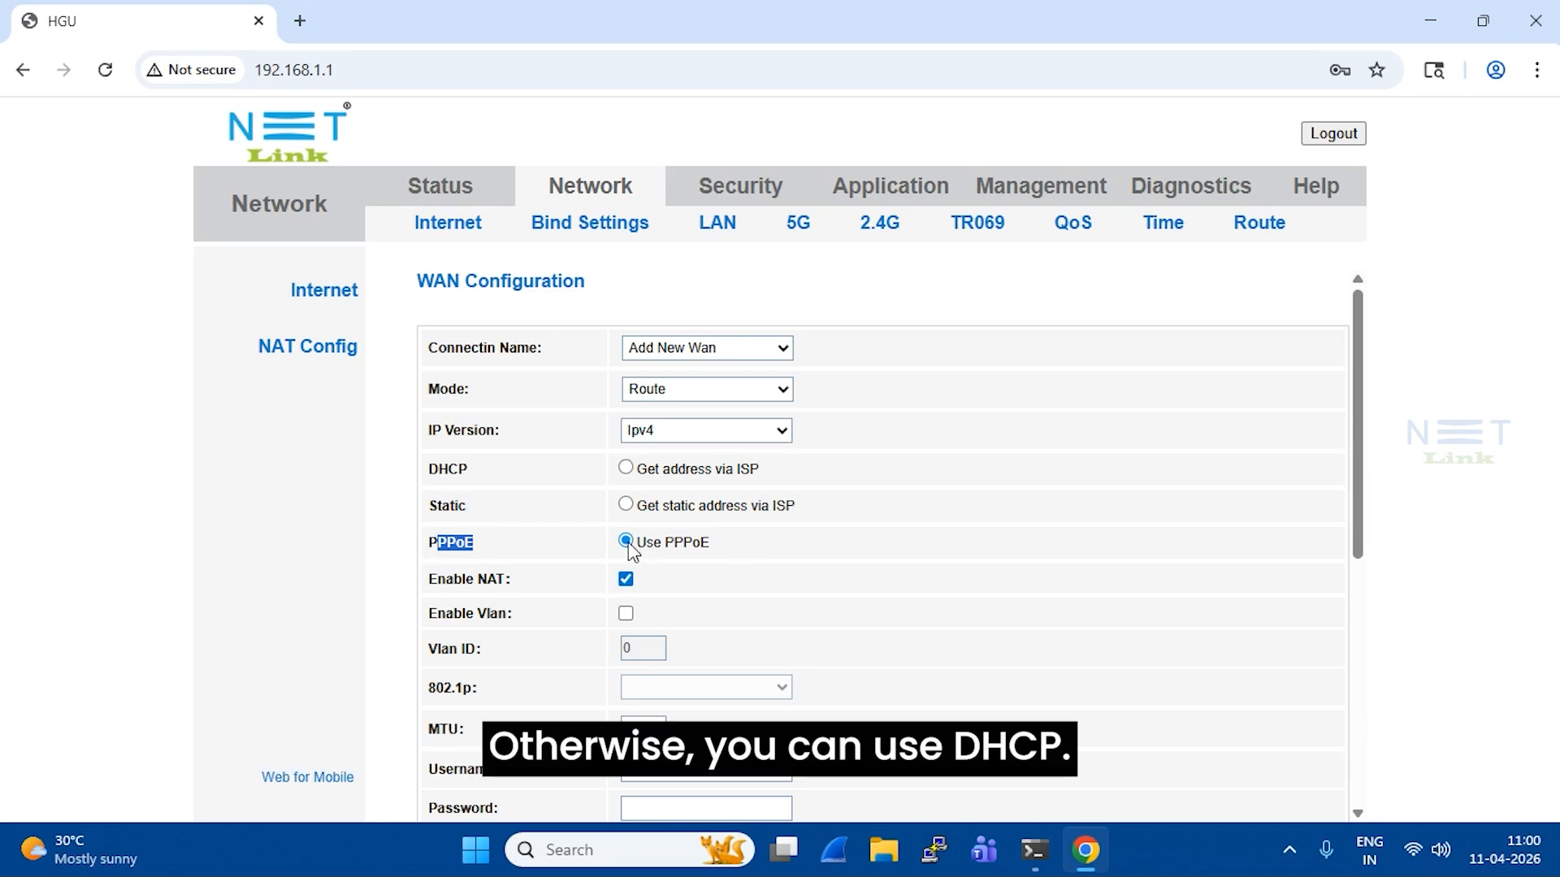
left_click(783, 583)
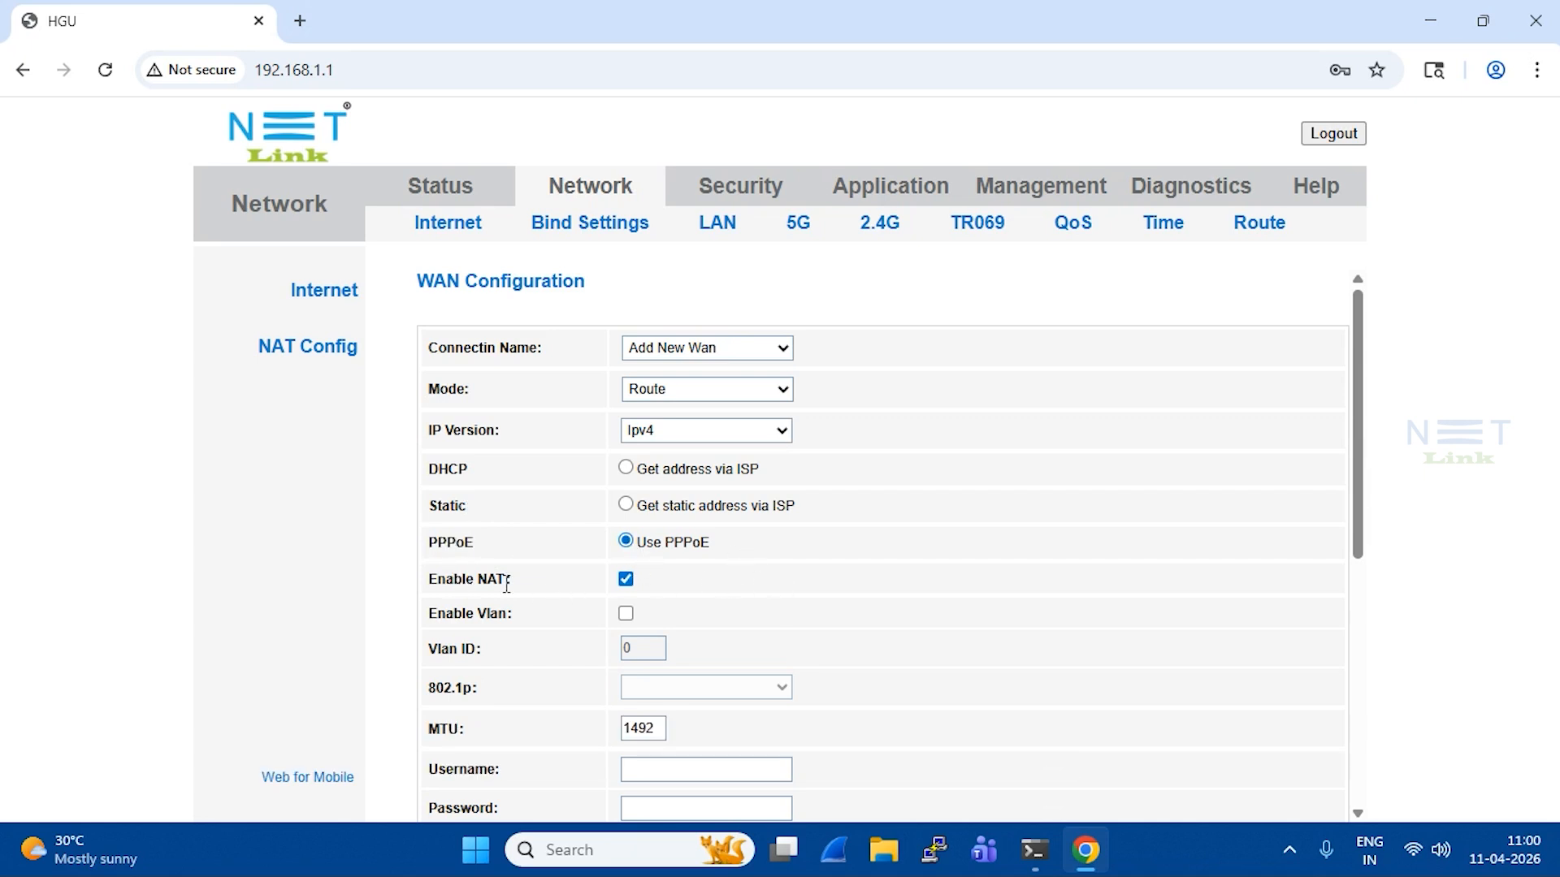
Keep NAT enabled, tick Enable Vlan and set the VLAN ID to 105
left_click(626, 580)
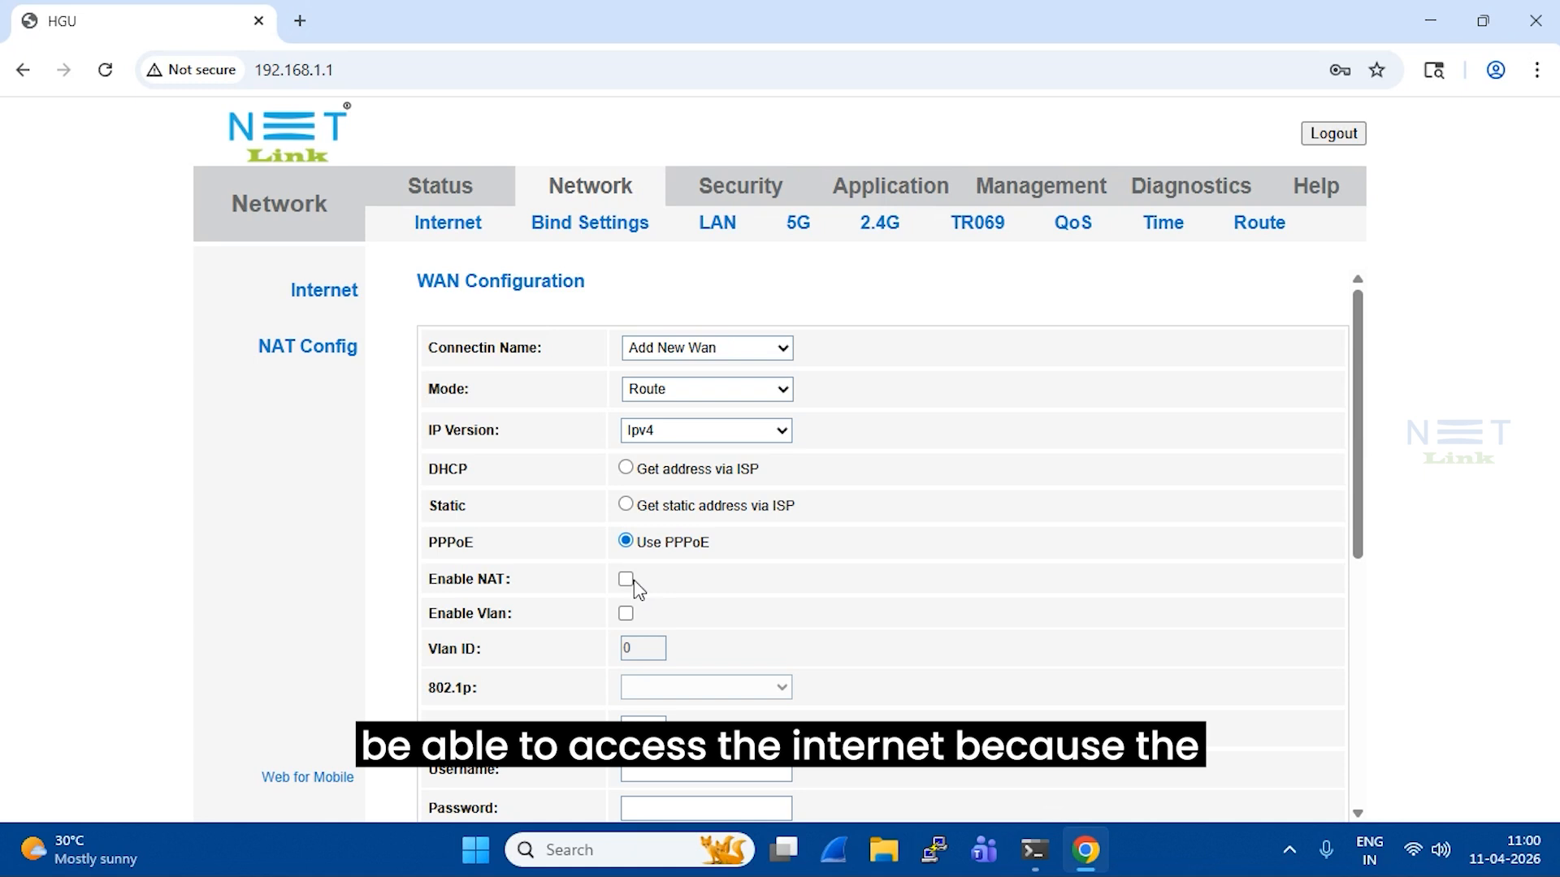
left_click(626, 580)
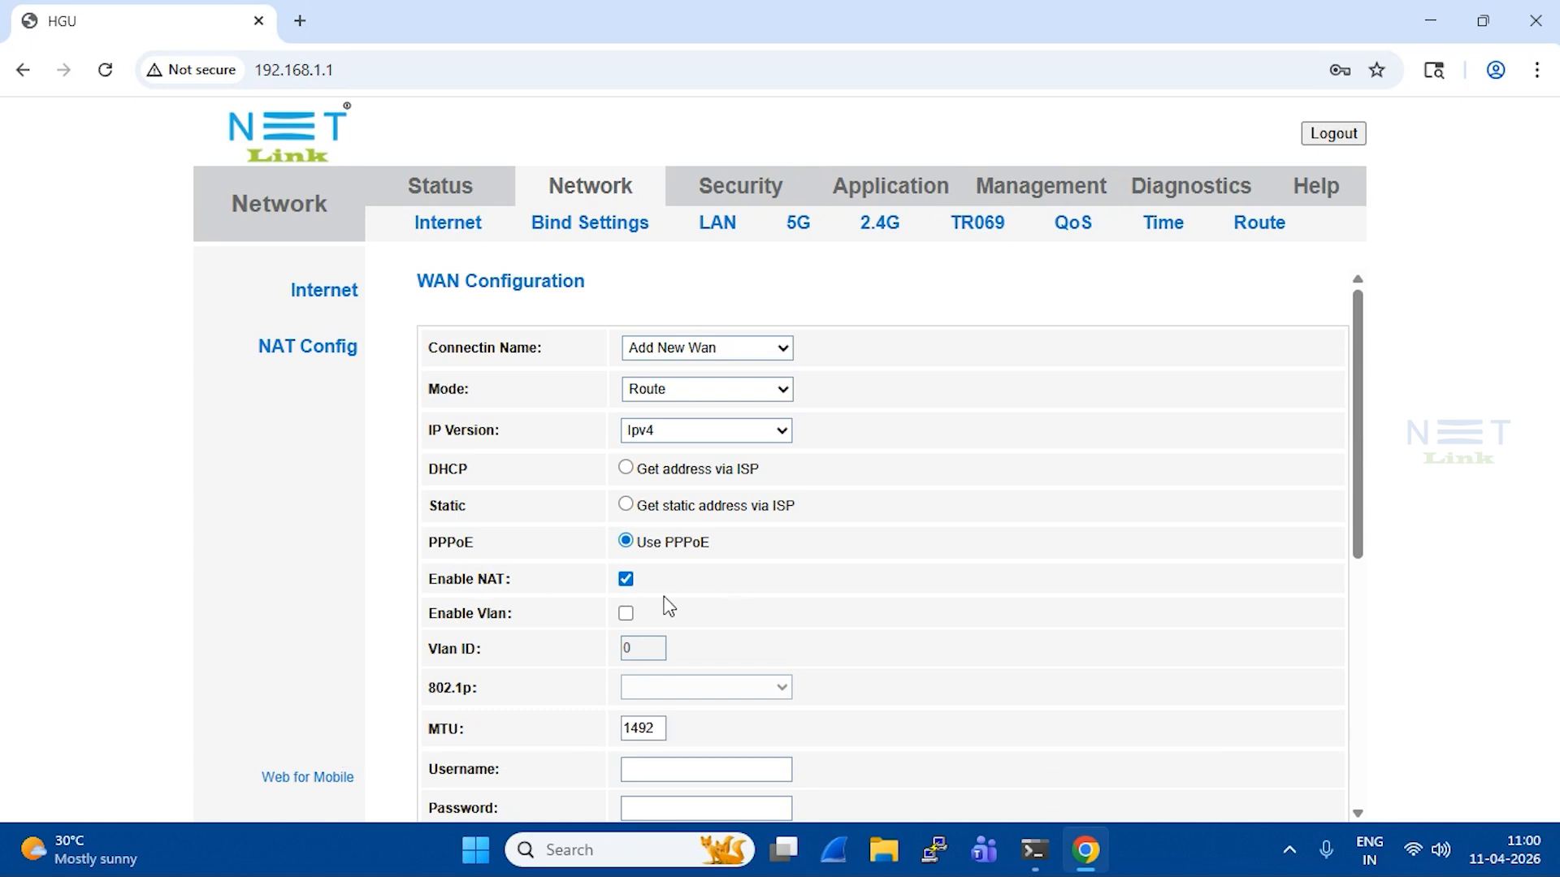
scroll(667, 606, "down", 2)
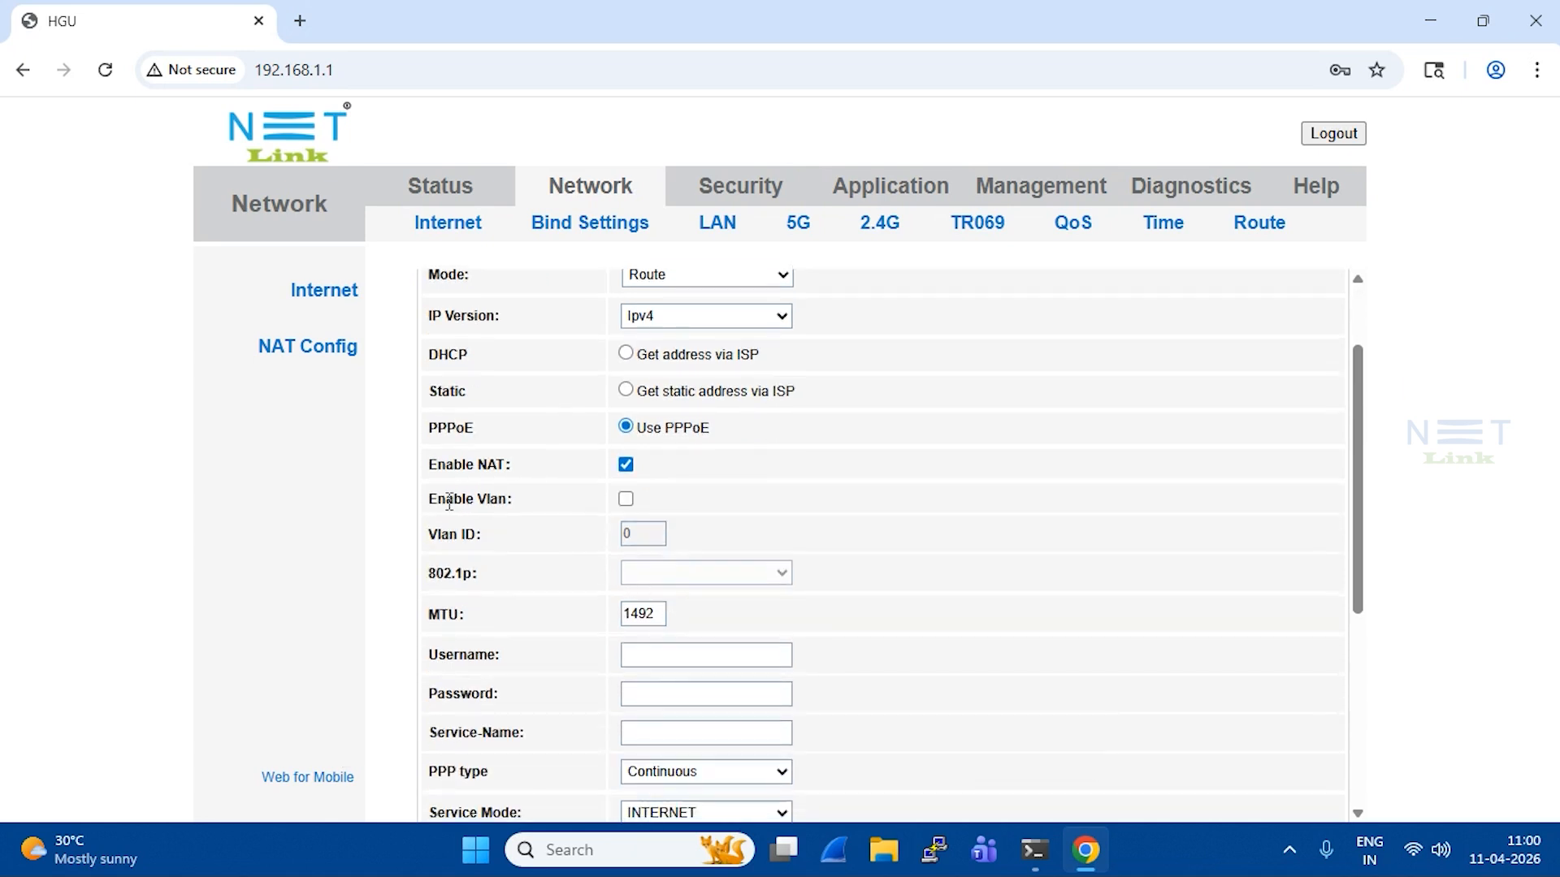
left_click(626, 499)
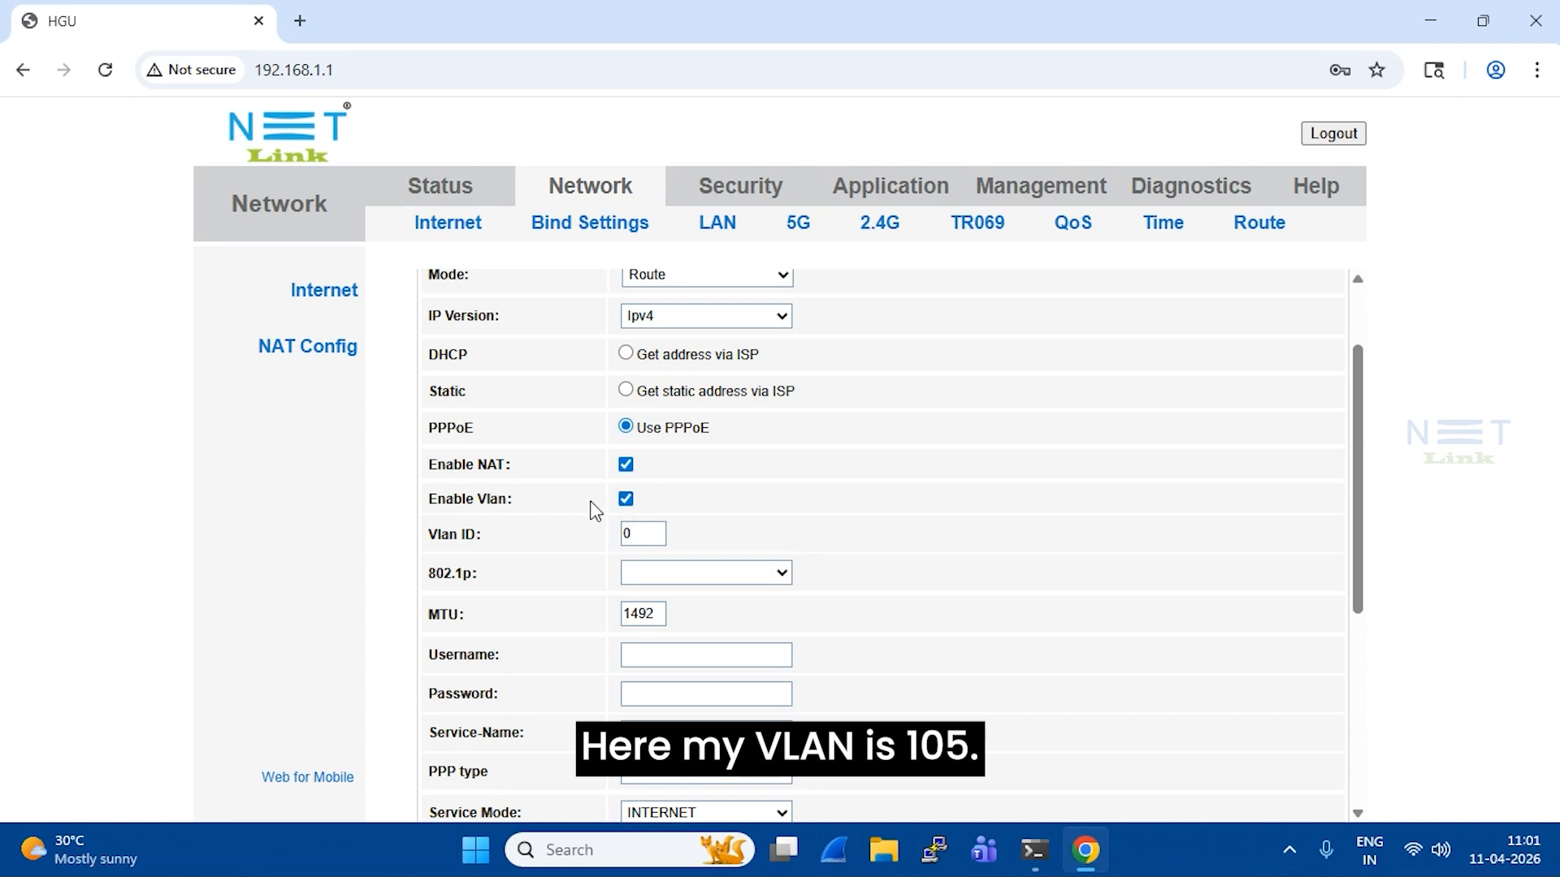
left_click(658, 532)
key("BackSpace")
type("105")
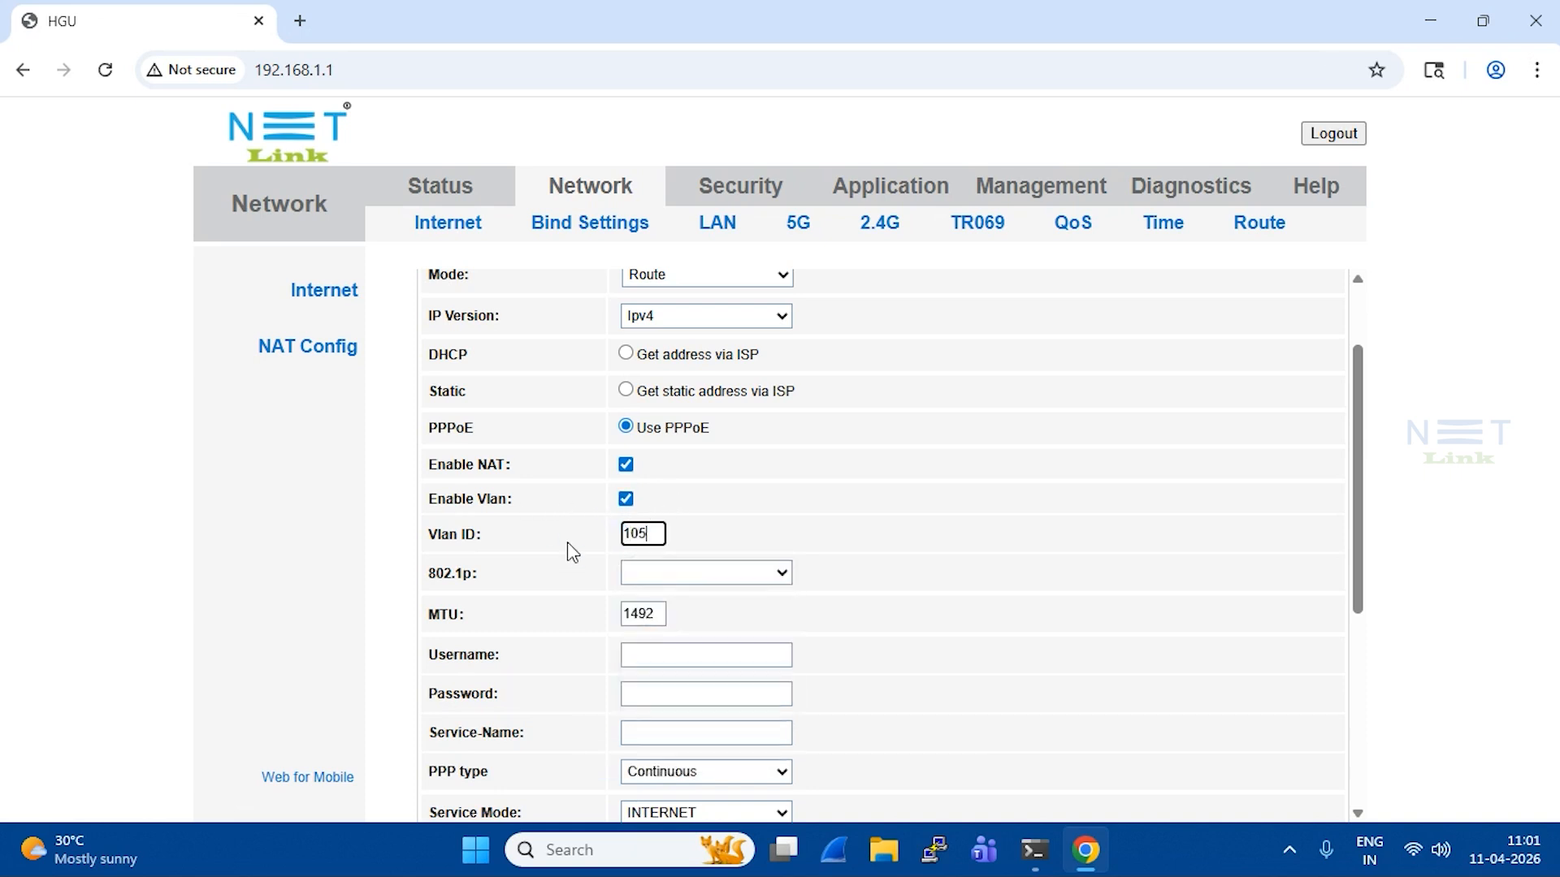
key("Tab")
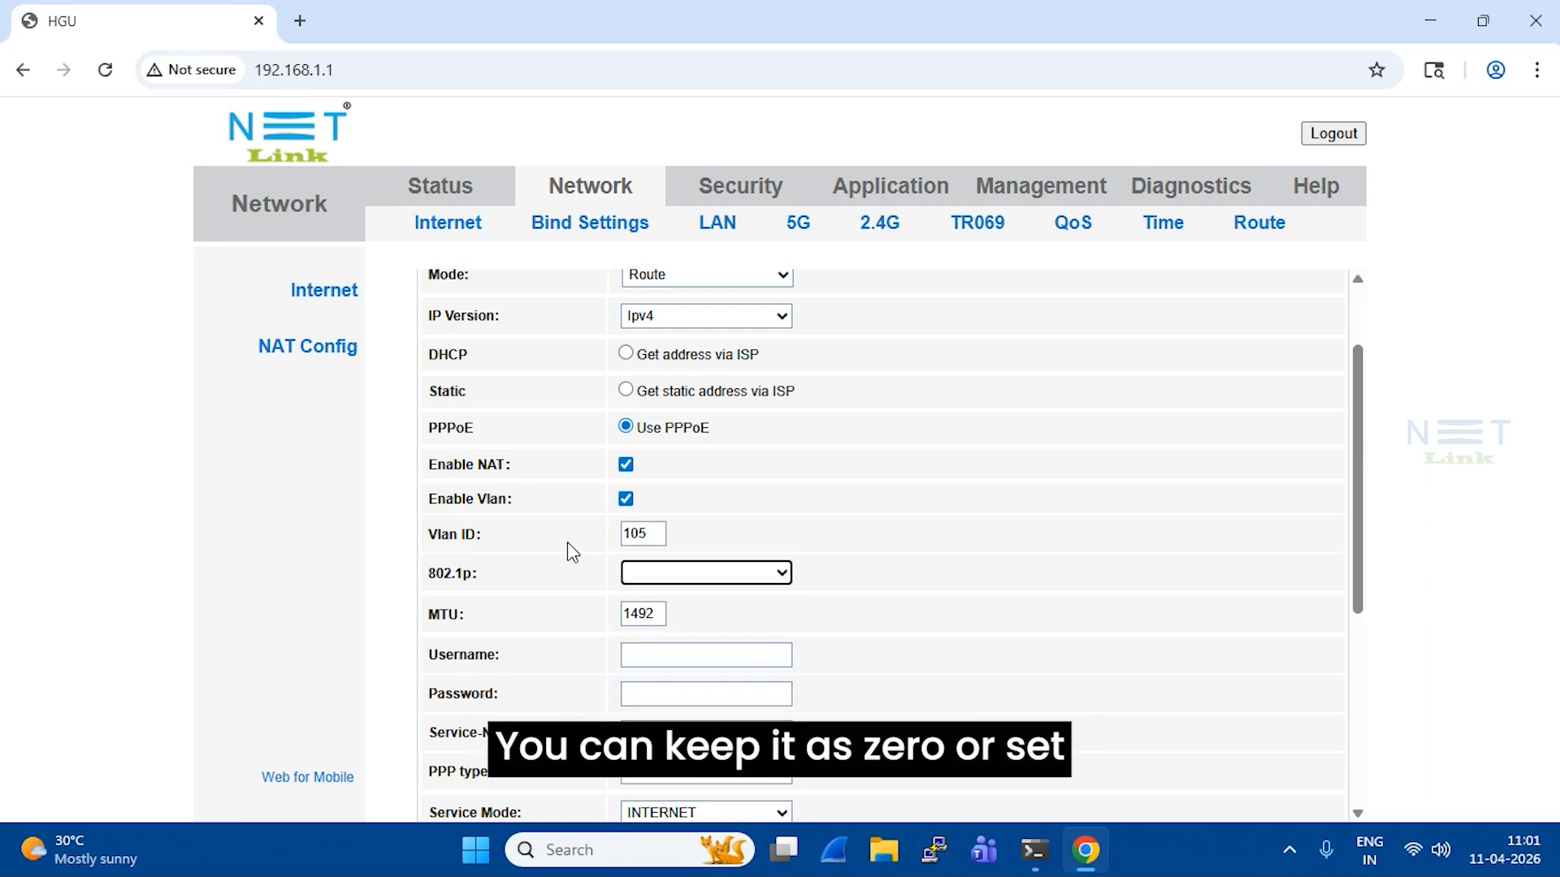
Leave the 802.1p priority blank and keep the MTU at 1492
left_click(749, 570)
left_click(700, 329)
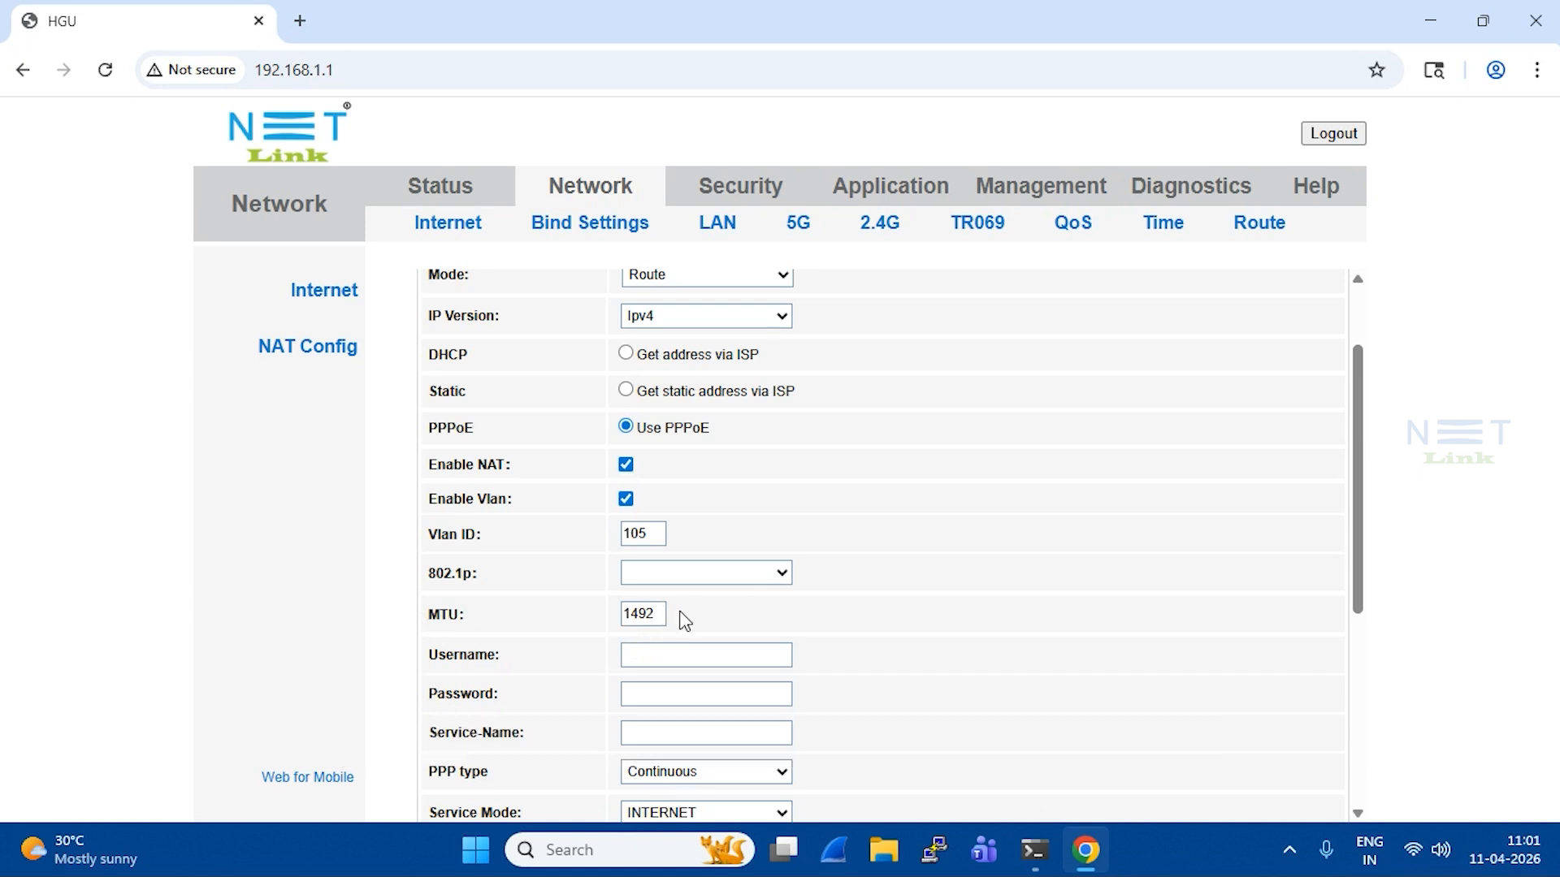
left_click(657, 613)
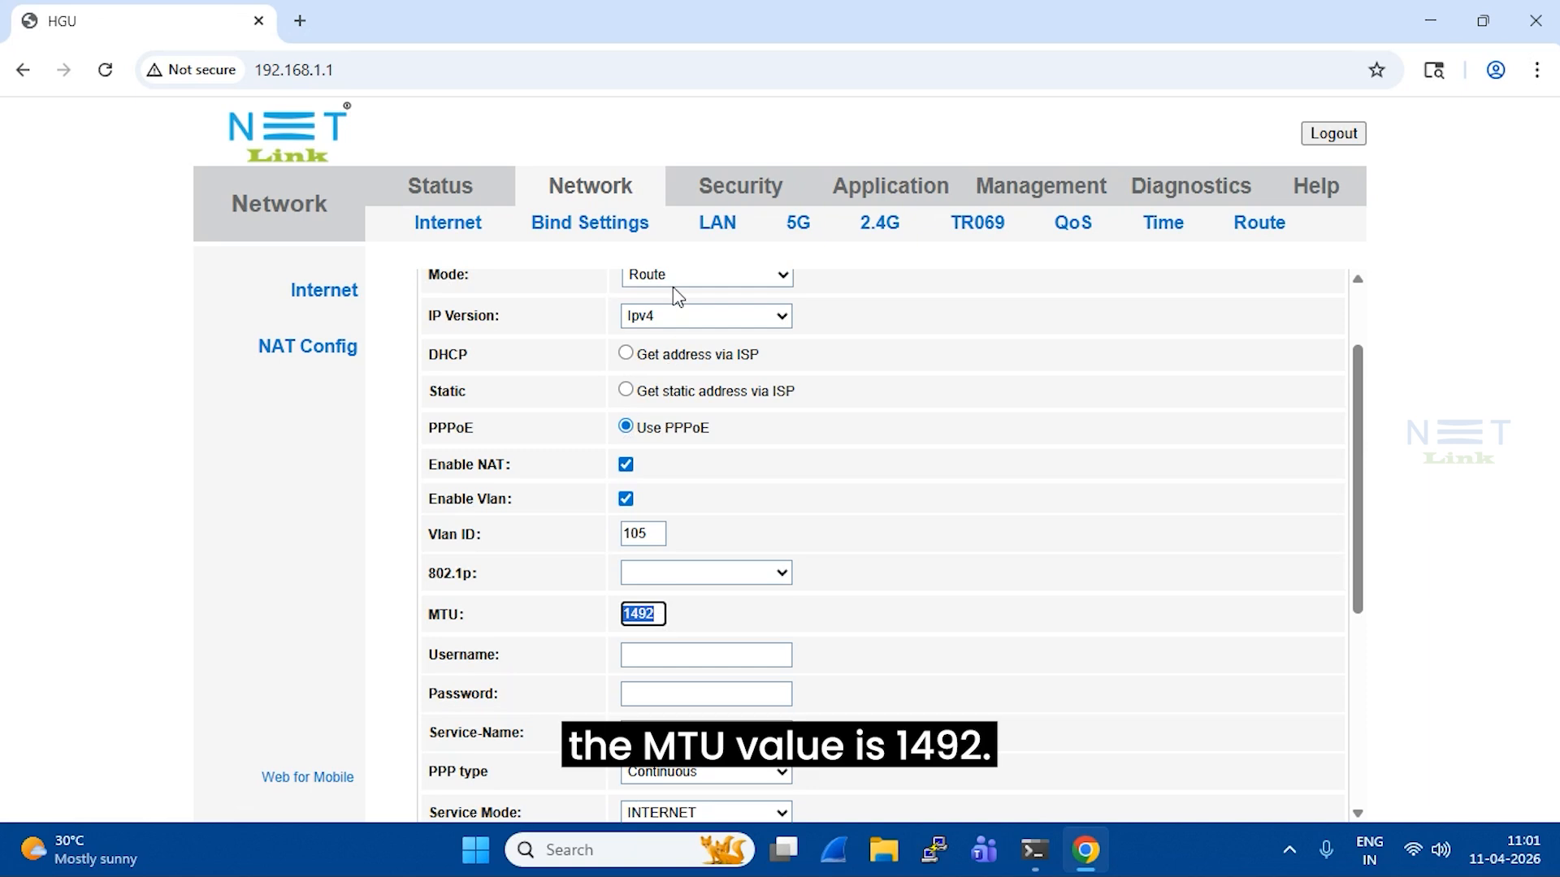
left_click(676, 611)
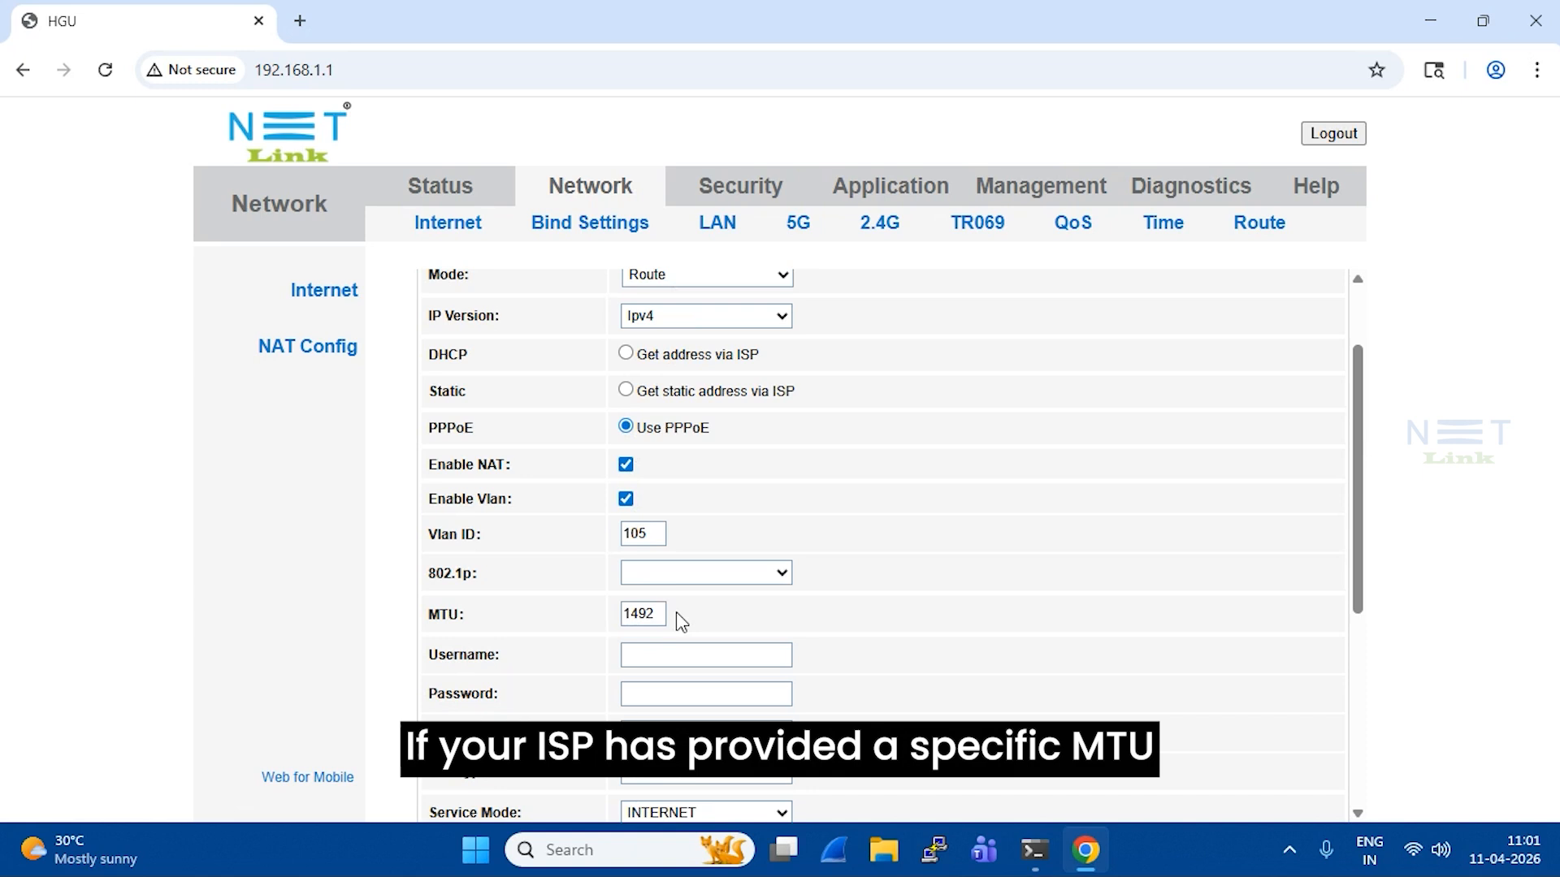
left_click_drag(661, 614, 606, 630)
left_click(707, 617)
scroll(700, 617, "down", 1)
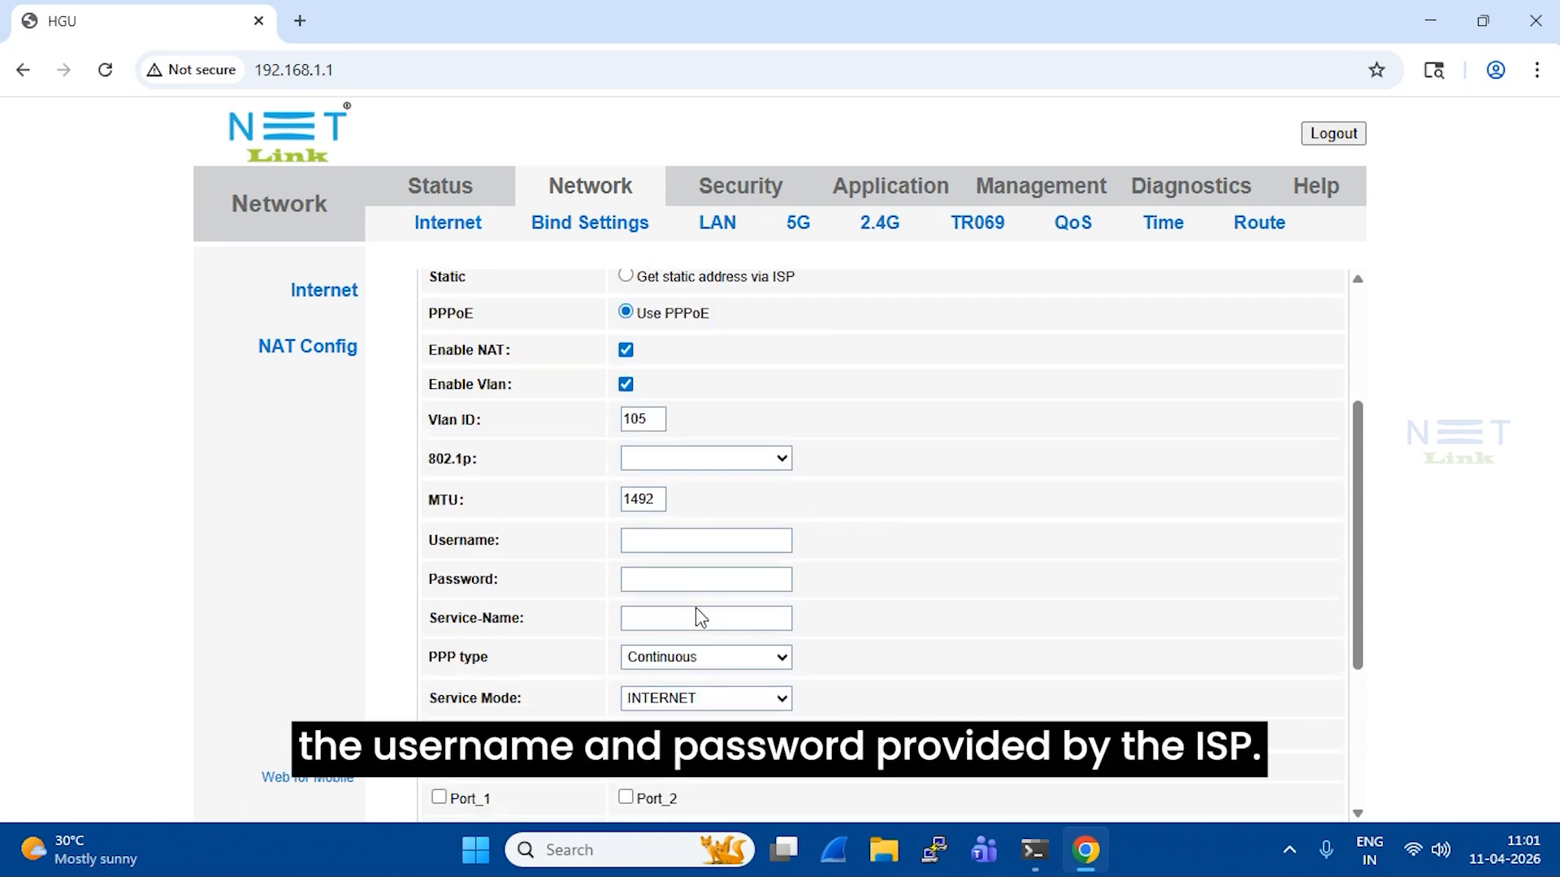
Enter the PPPoE account username and password, leaving Service-Name empty
left_click(700, 543)
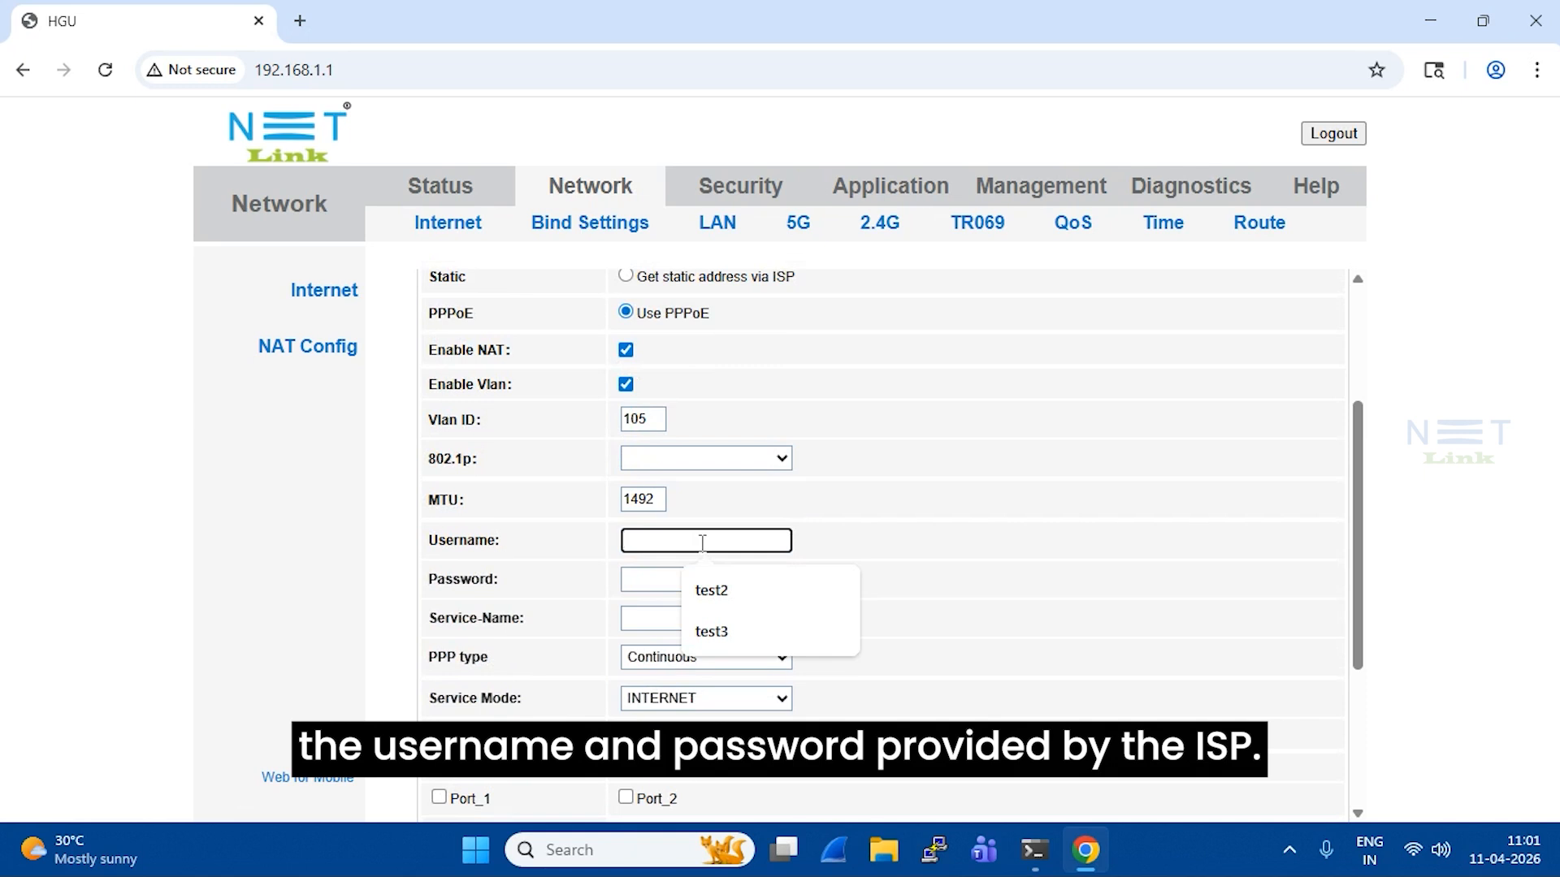
type("test3")
key("Tab")
type("test")
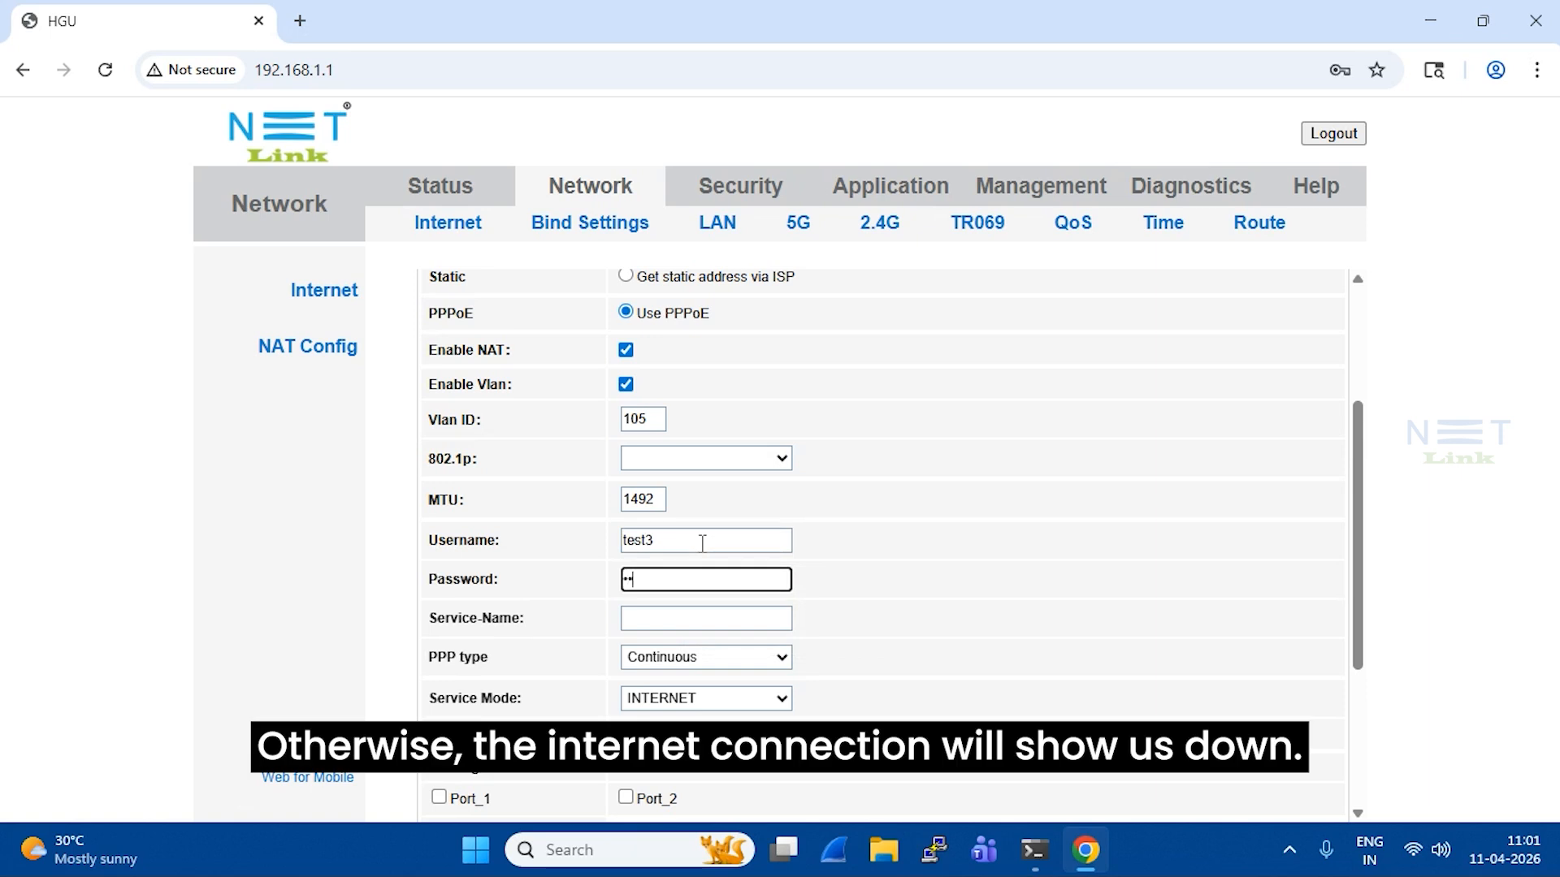
type("3")
key("BackSpace")
key("BackSpace")
key("BackSpace")
key("BackSpace")
key("BackSpace")
key("BackSpace")
key("BackSpace")
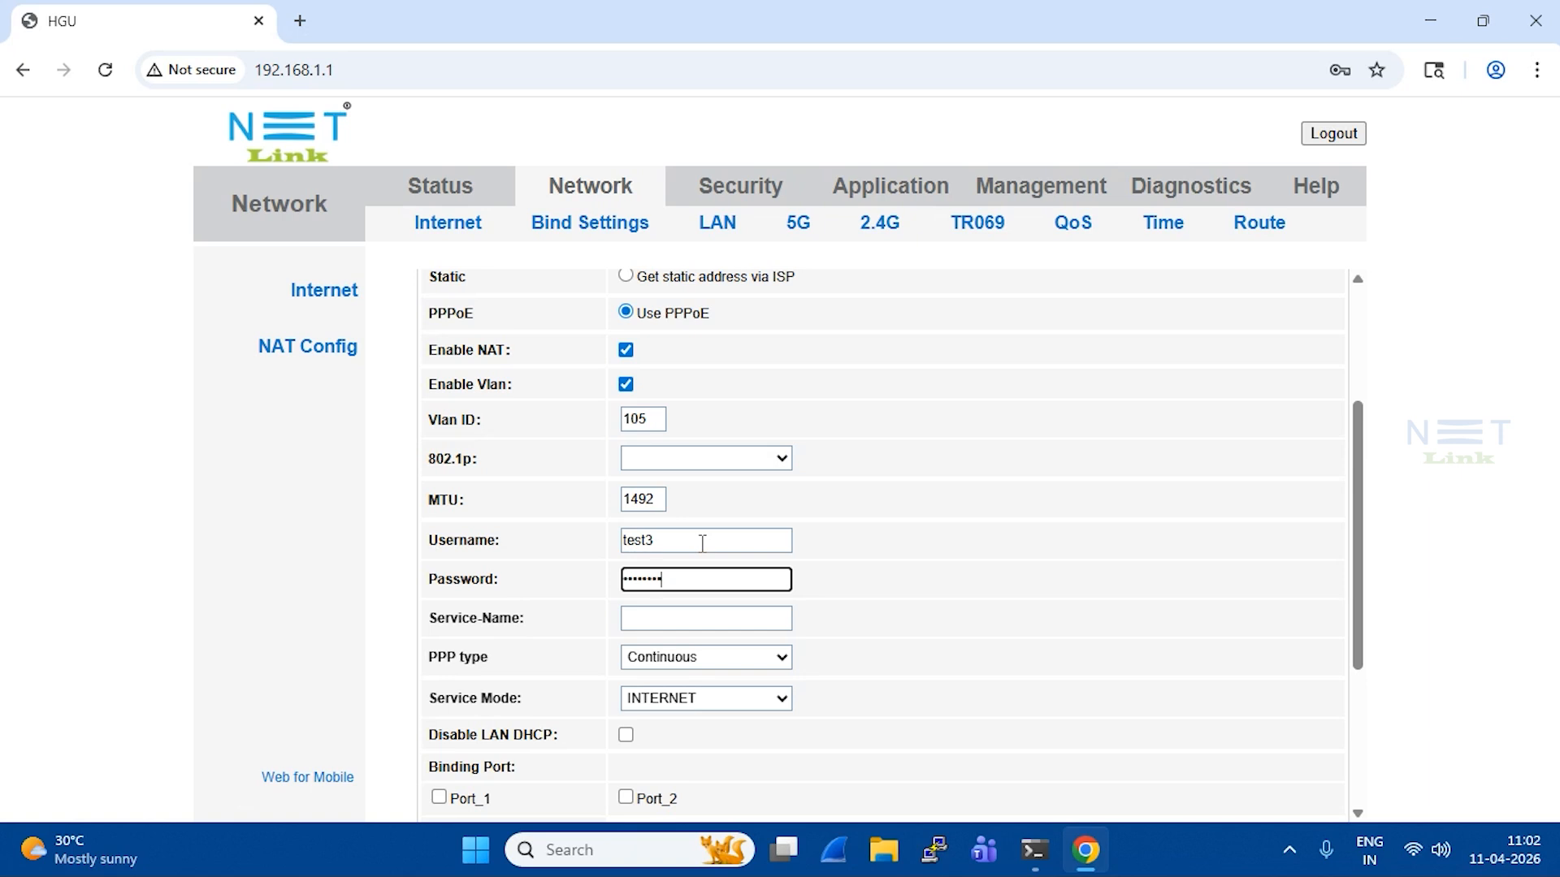
key("Tab")
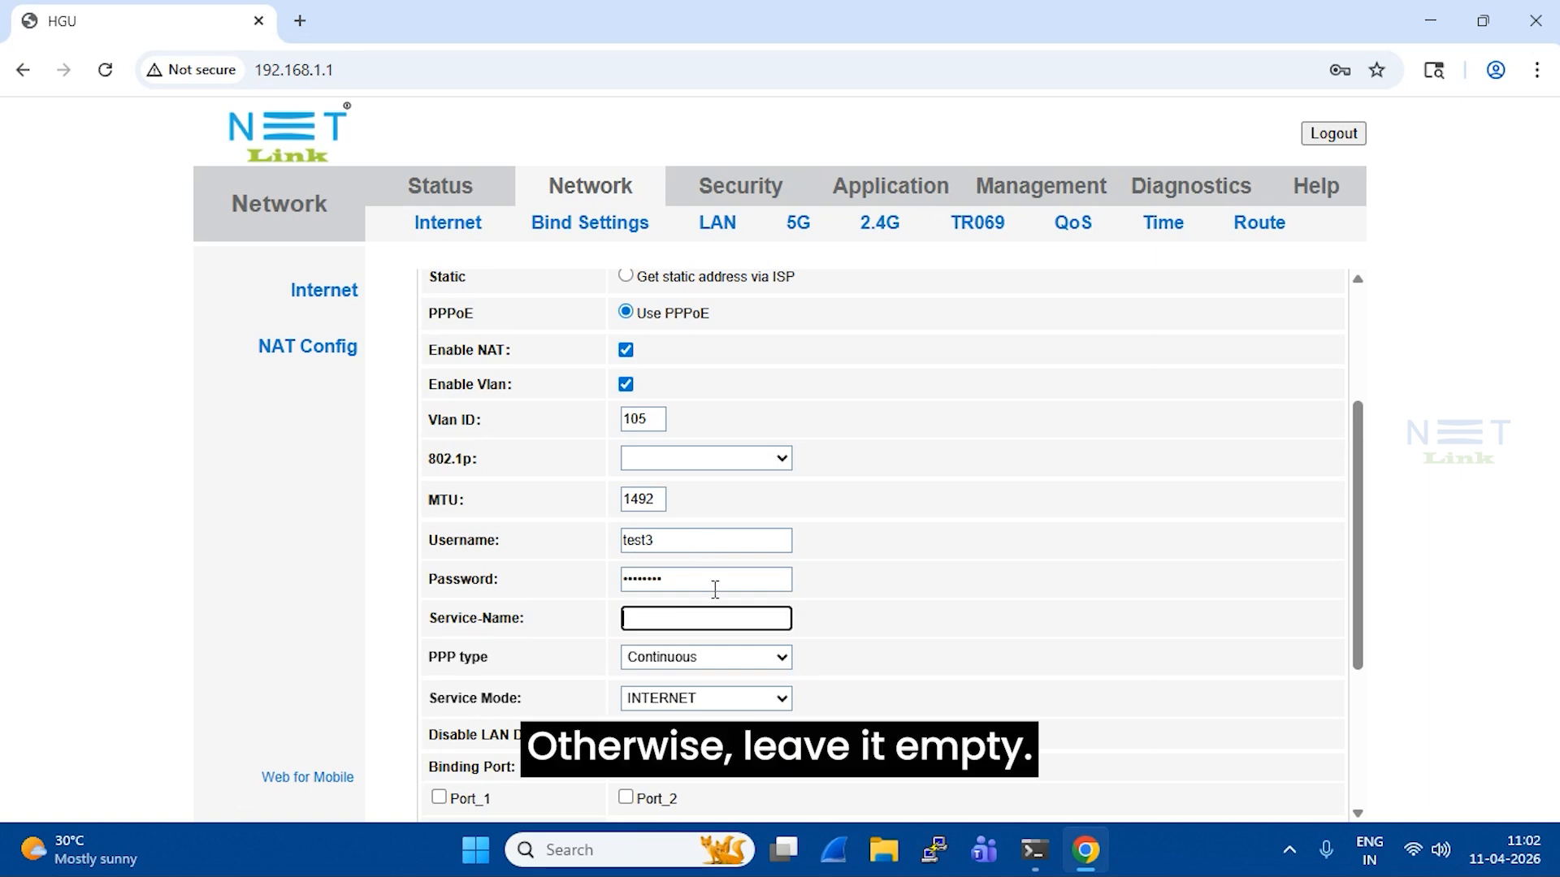
scroll(714, 584, "down", 3)
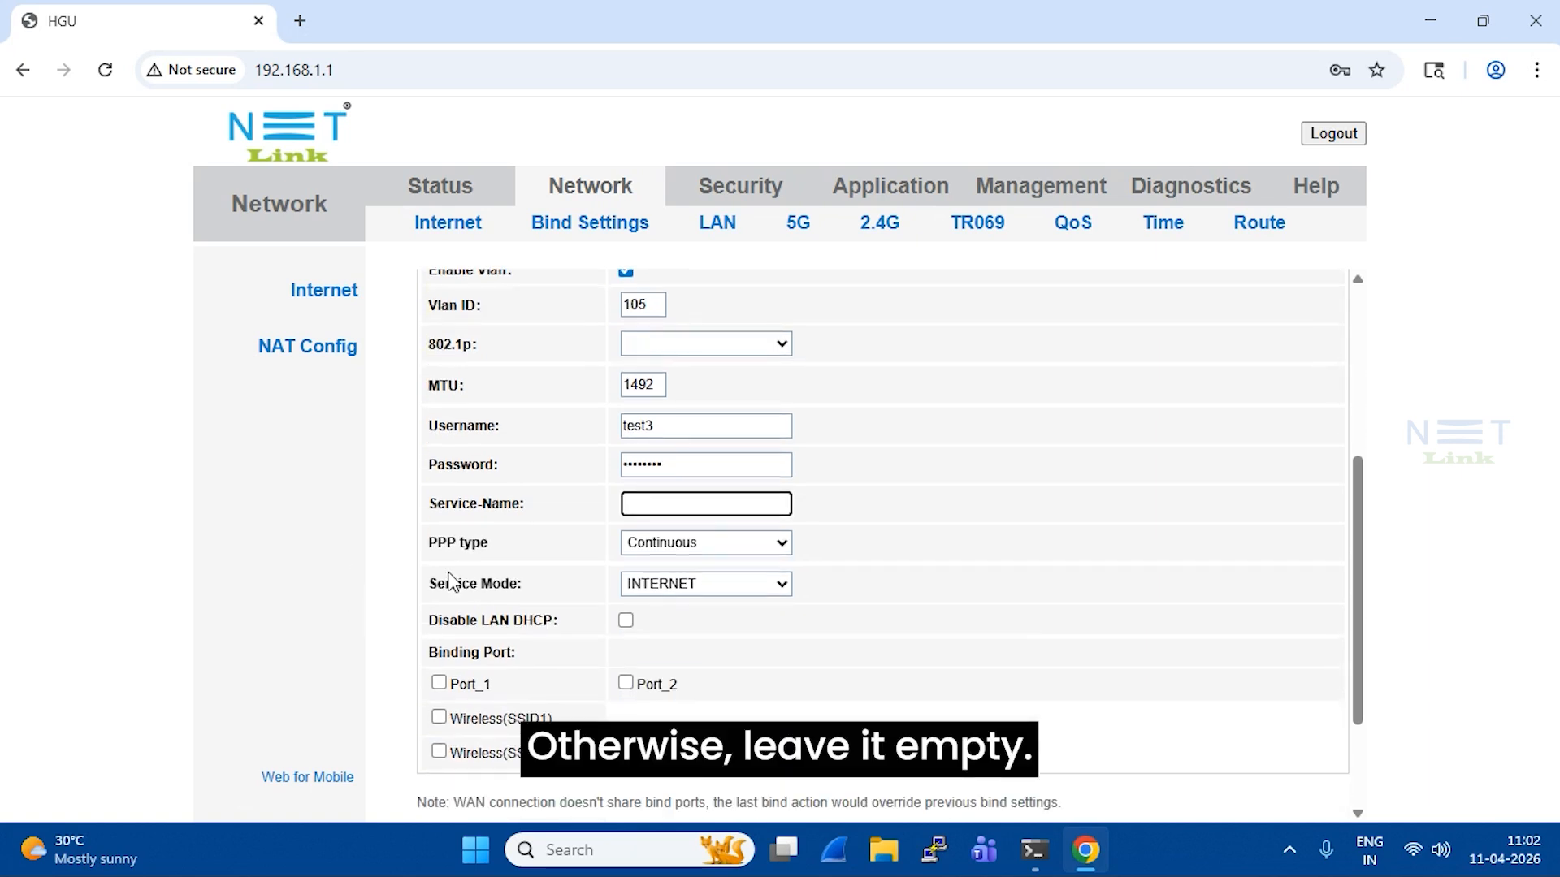
Keep INTERNET service mode, bind Port_1, Port_2, Wireless(SSID1) and Wireless(SSID5), and apply
left_click(662, 598)
left_click(662, 639)
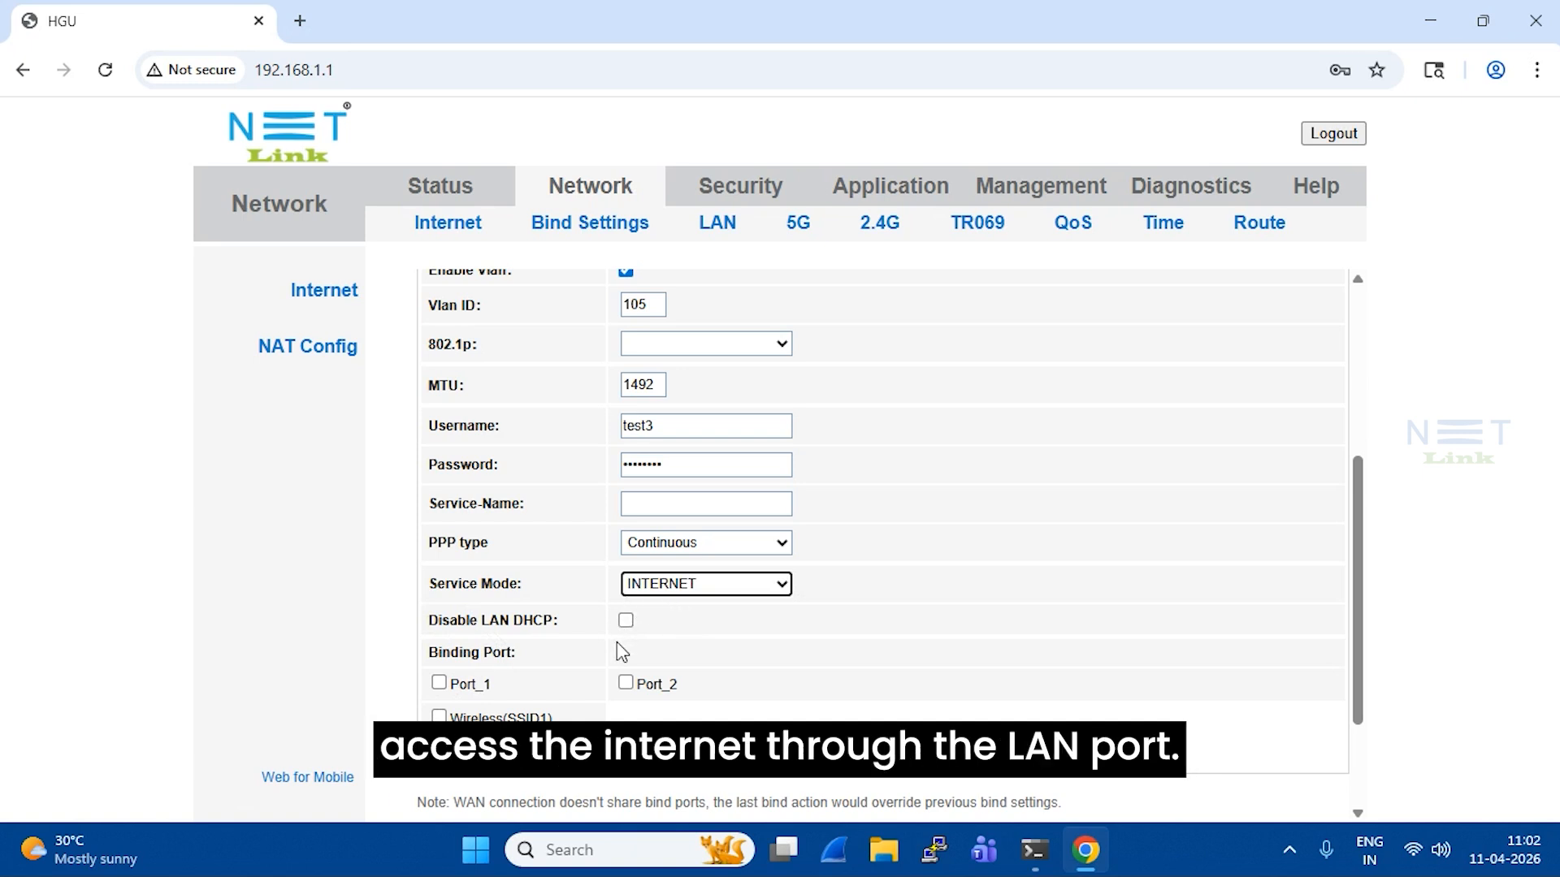
left_click(439, 683)
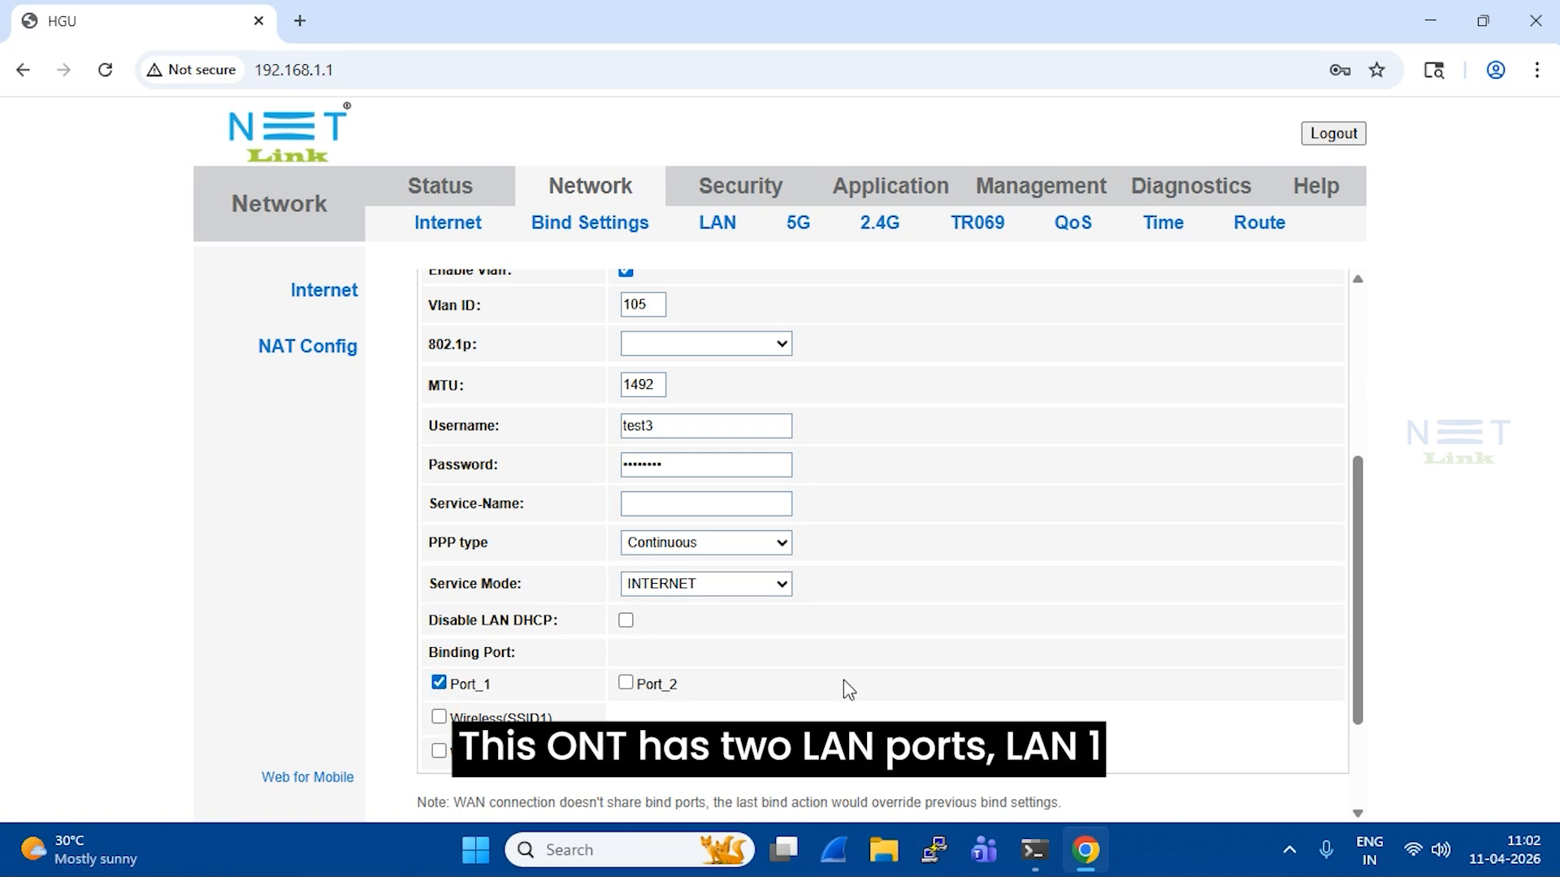
left_click(624, 684)
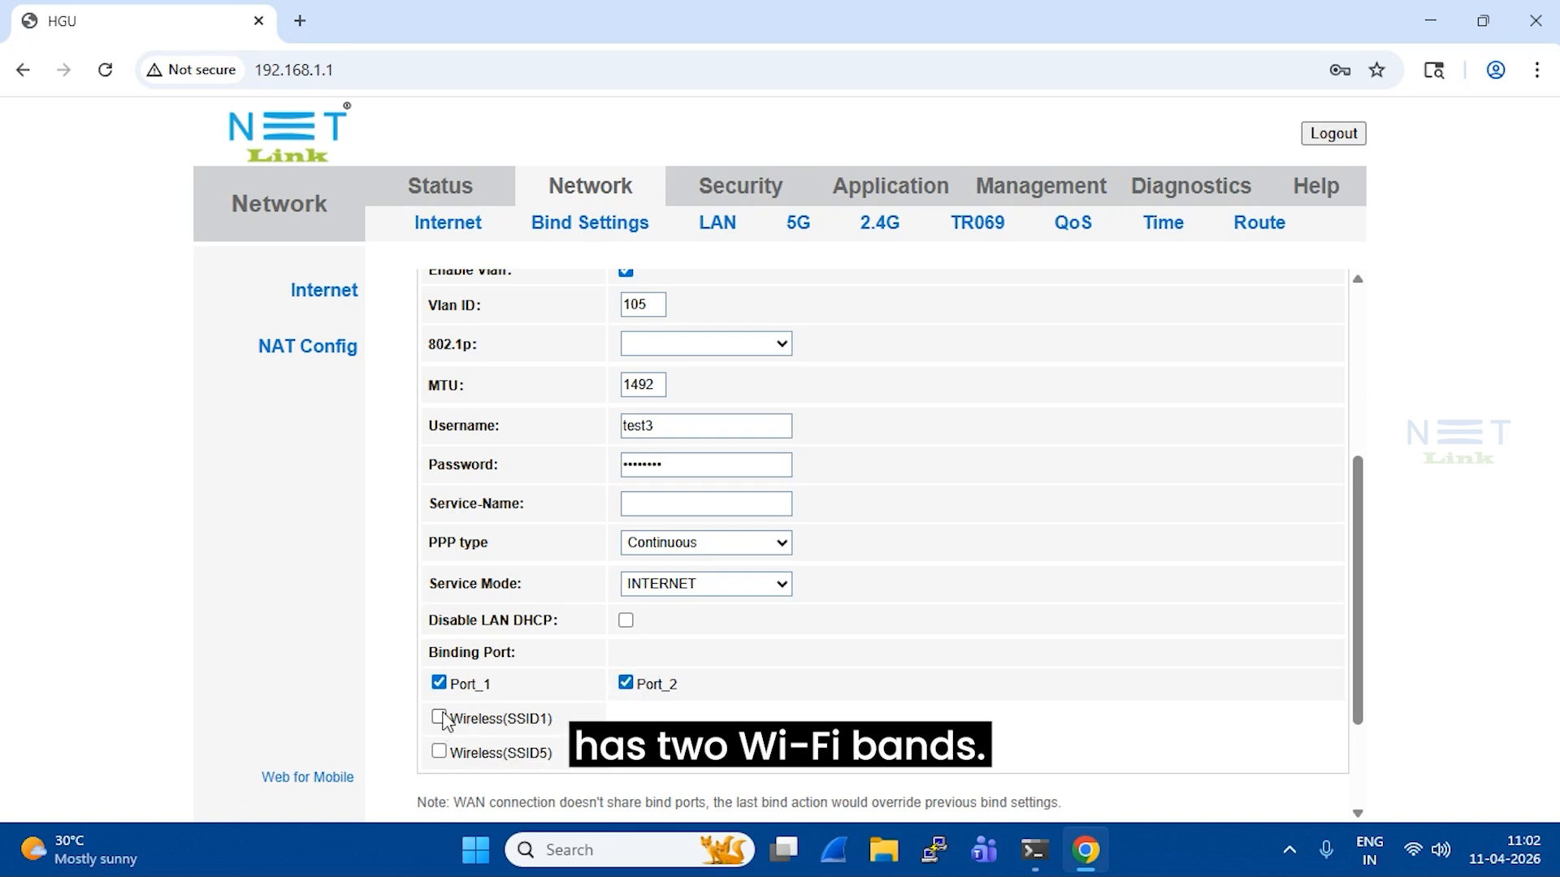
left_click(439, 717)
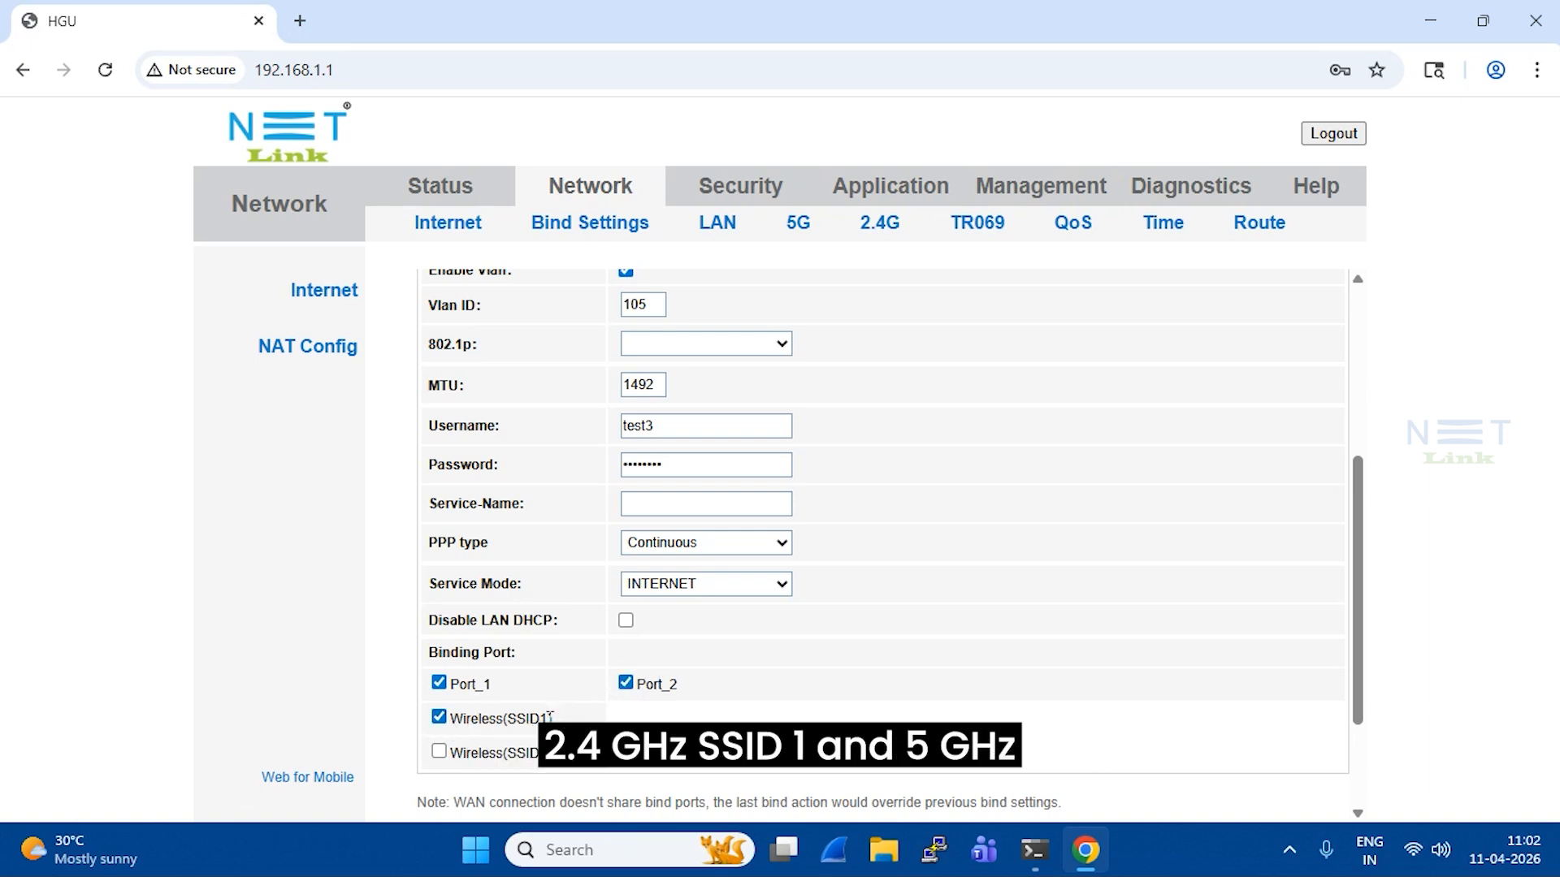
left_click(438, 751)
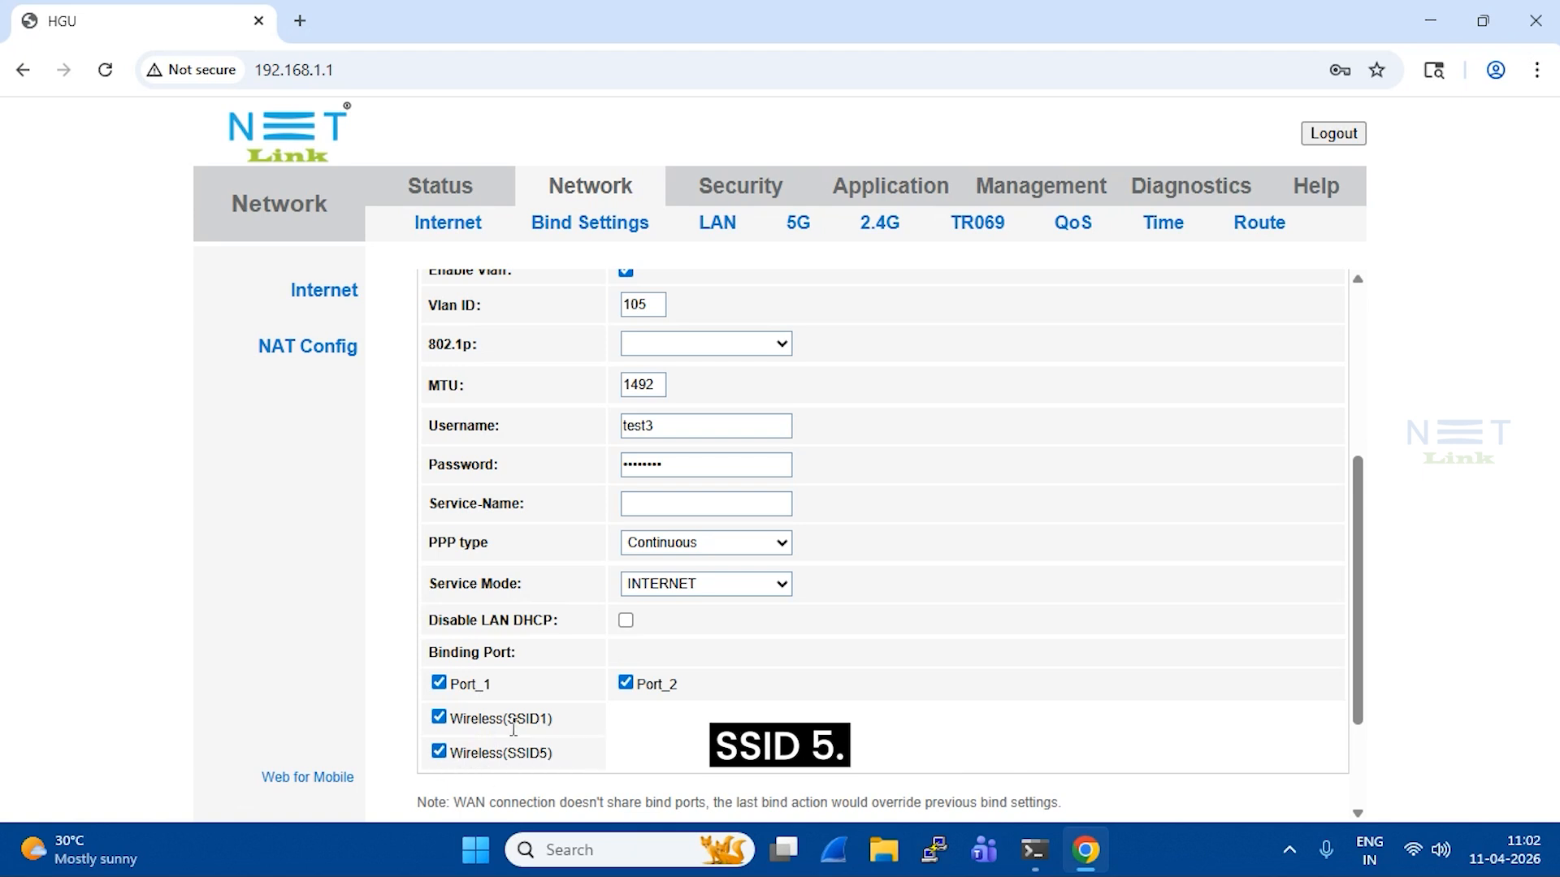
scroll(514, 727, "down", 2)
left_click(441, 781)
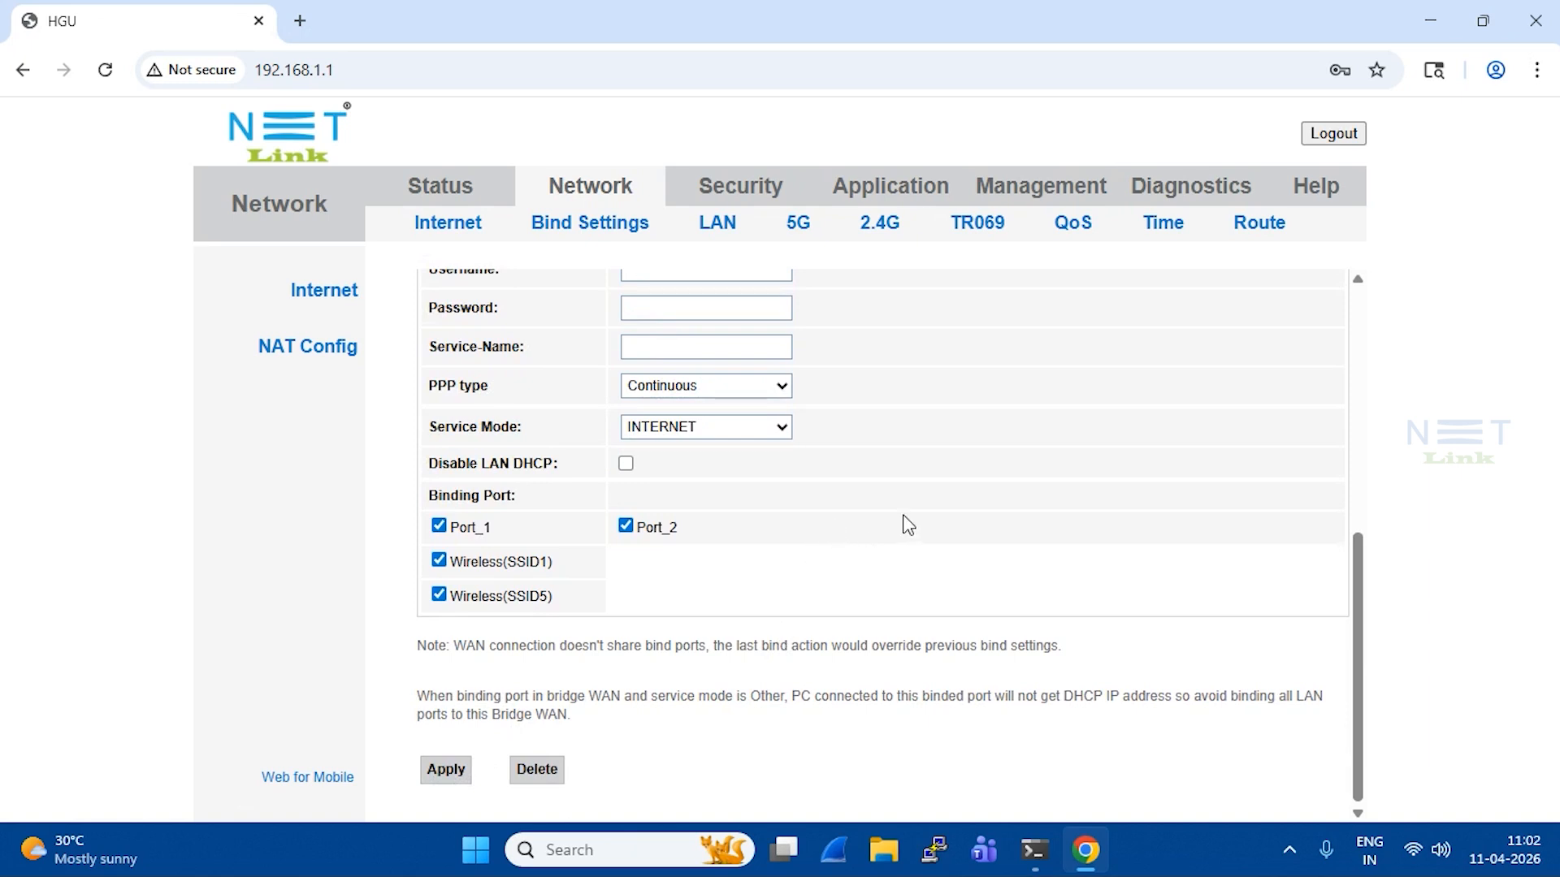
Check under Status > WAN Info that the VID 105 WAN connection's state is up
left_click(451, 202)
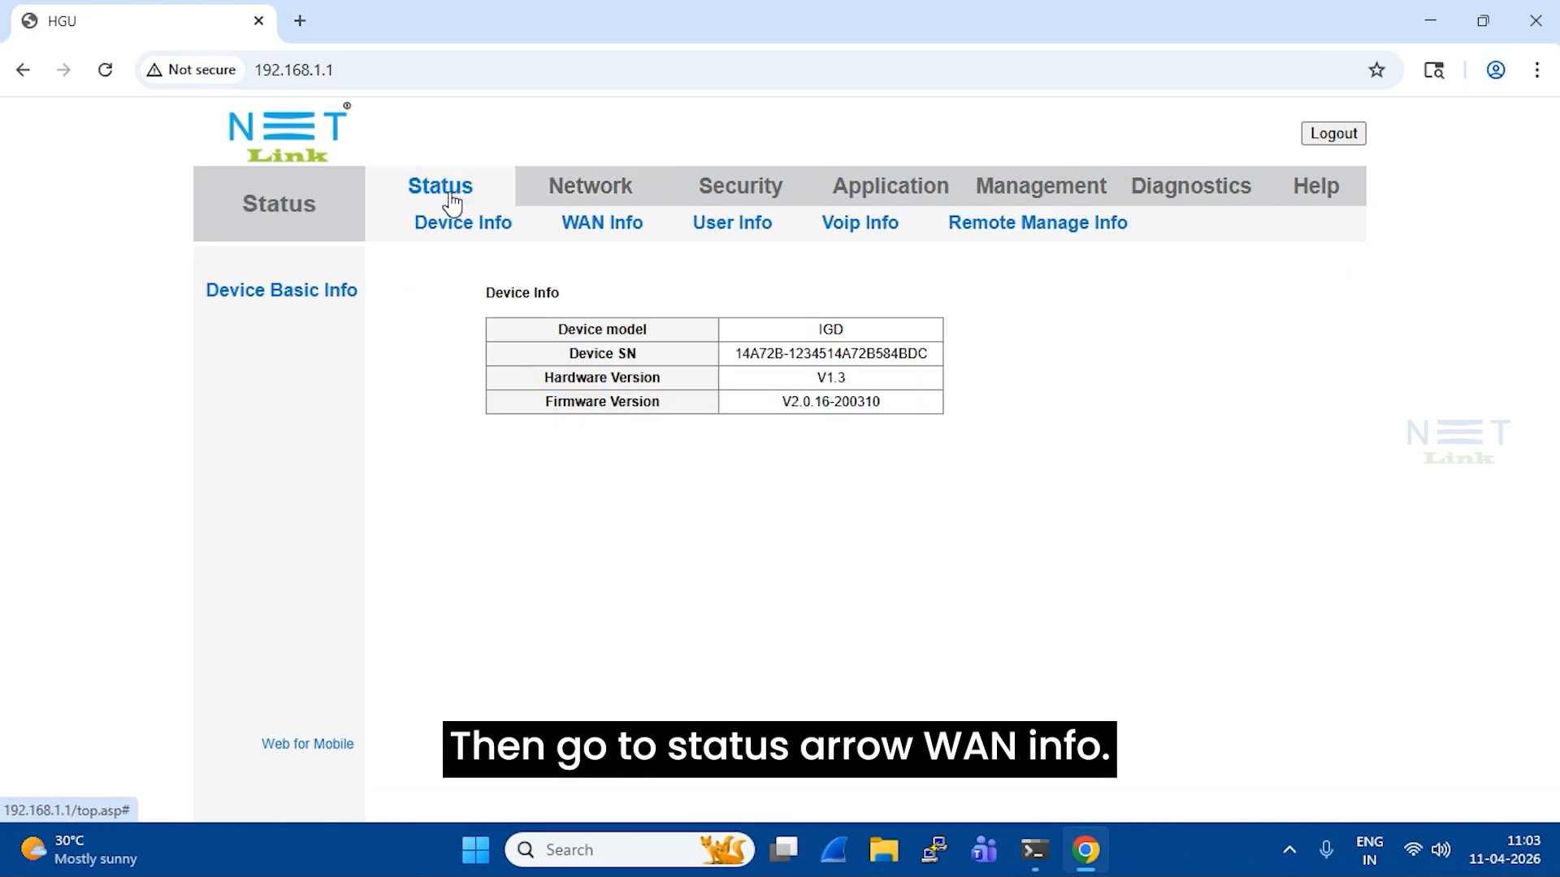
left_click(600, 232)
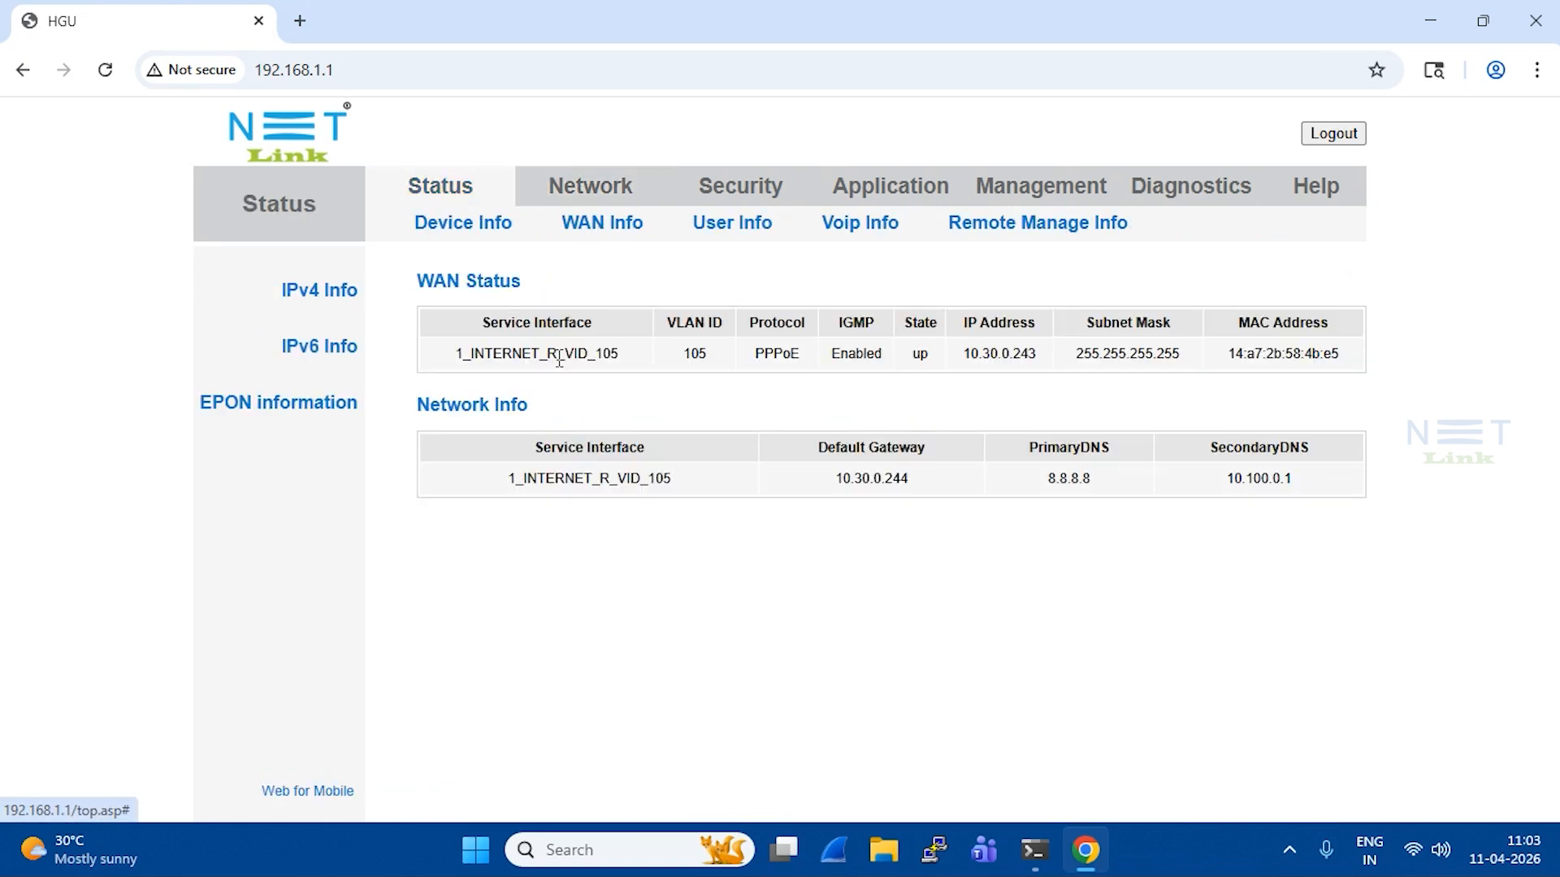
left_click_drag(454, 354, 949, 362)
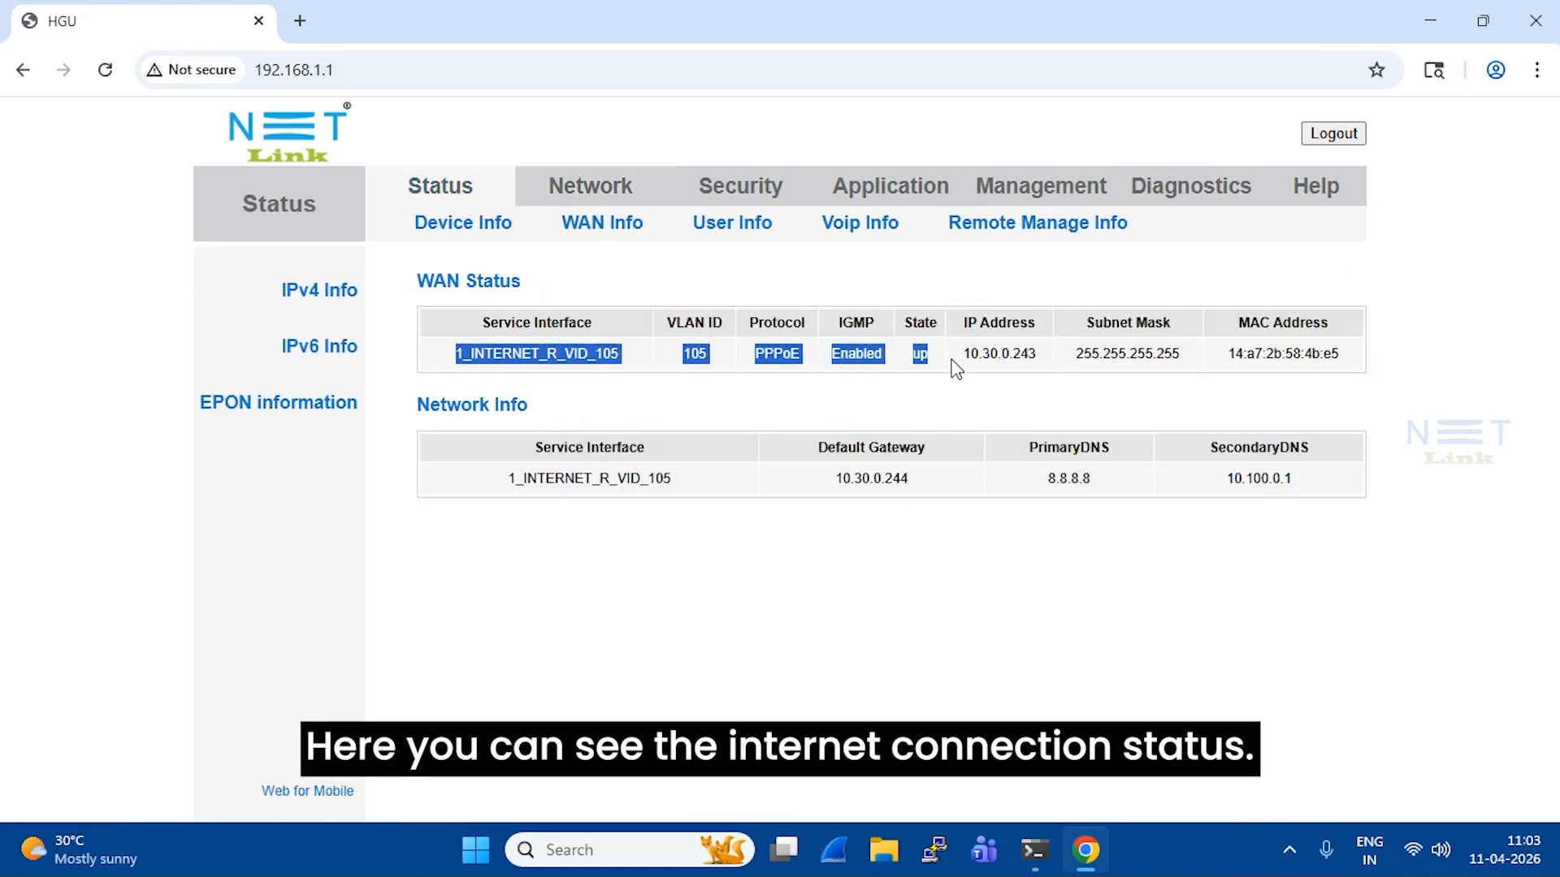
left_click(941, 369)
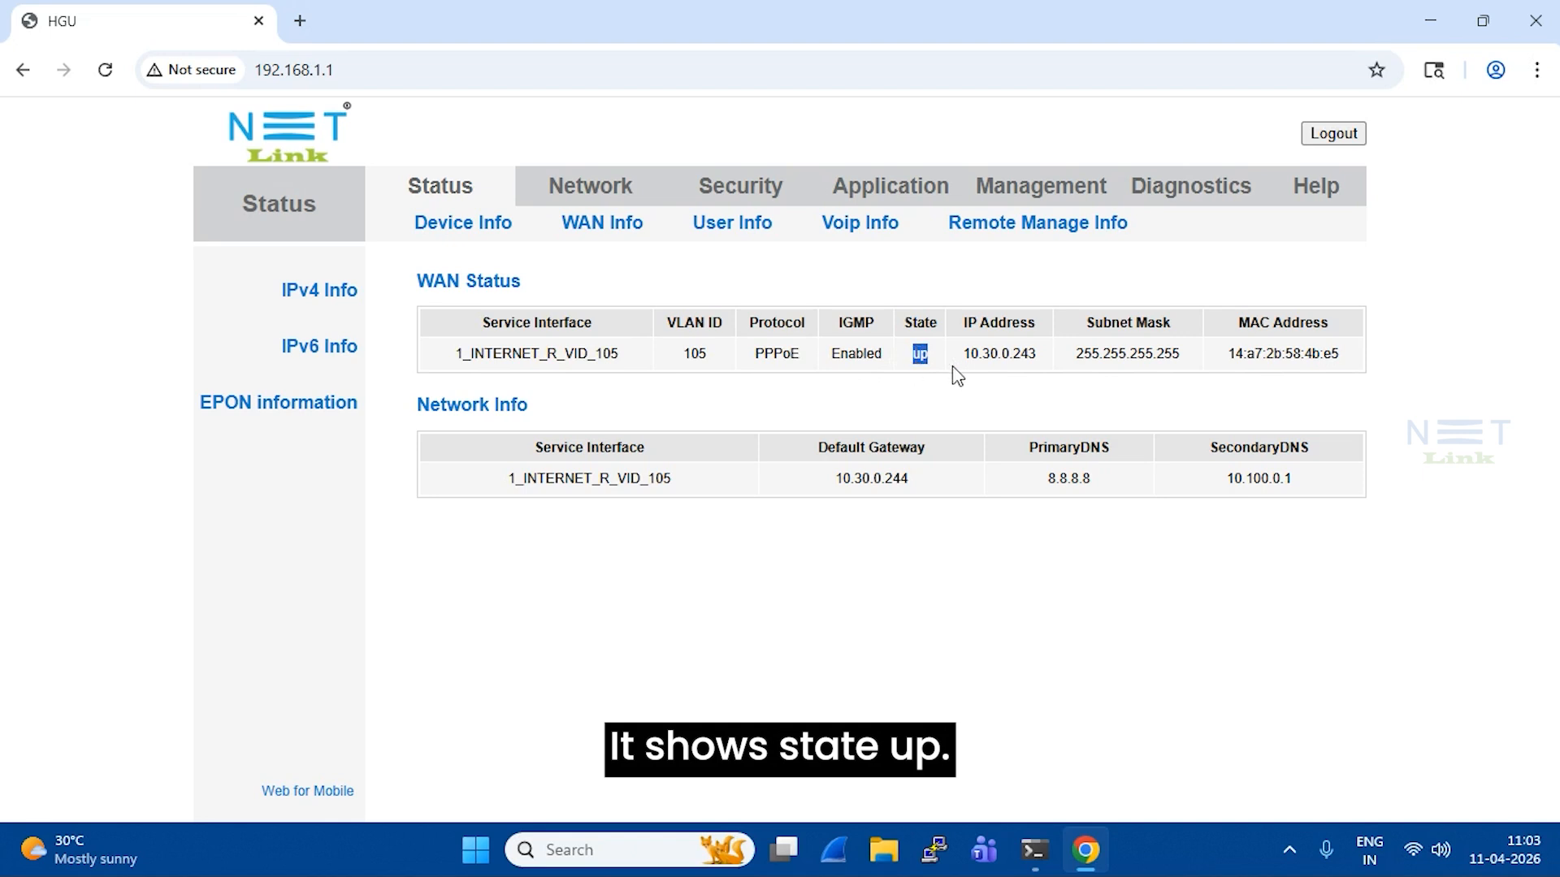
left_click(962, 393)
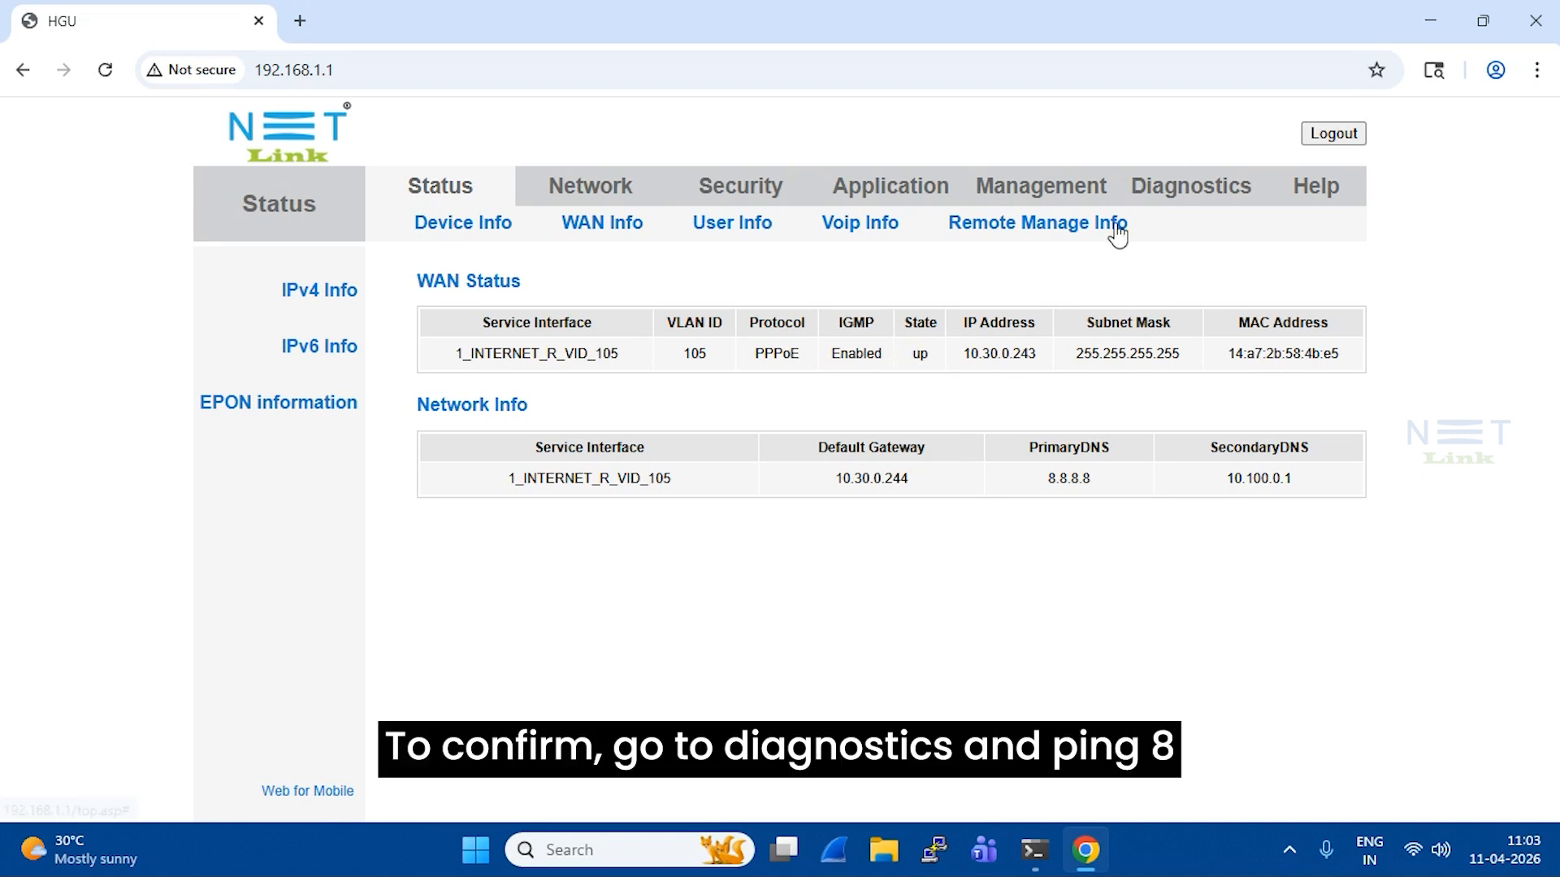
Run a Diagnostics ping to 8.8.8.8 and confirm 0% packet loss
left_click(1222, 203)
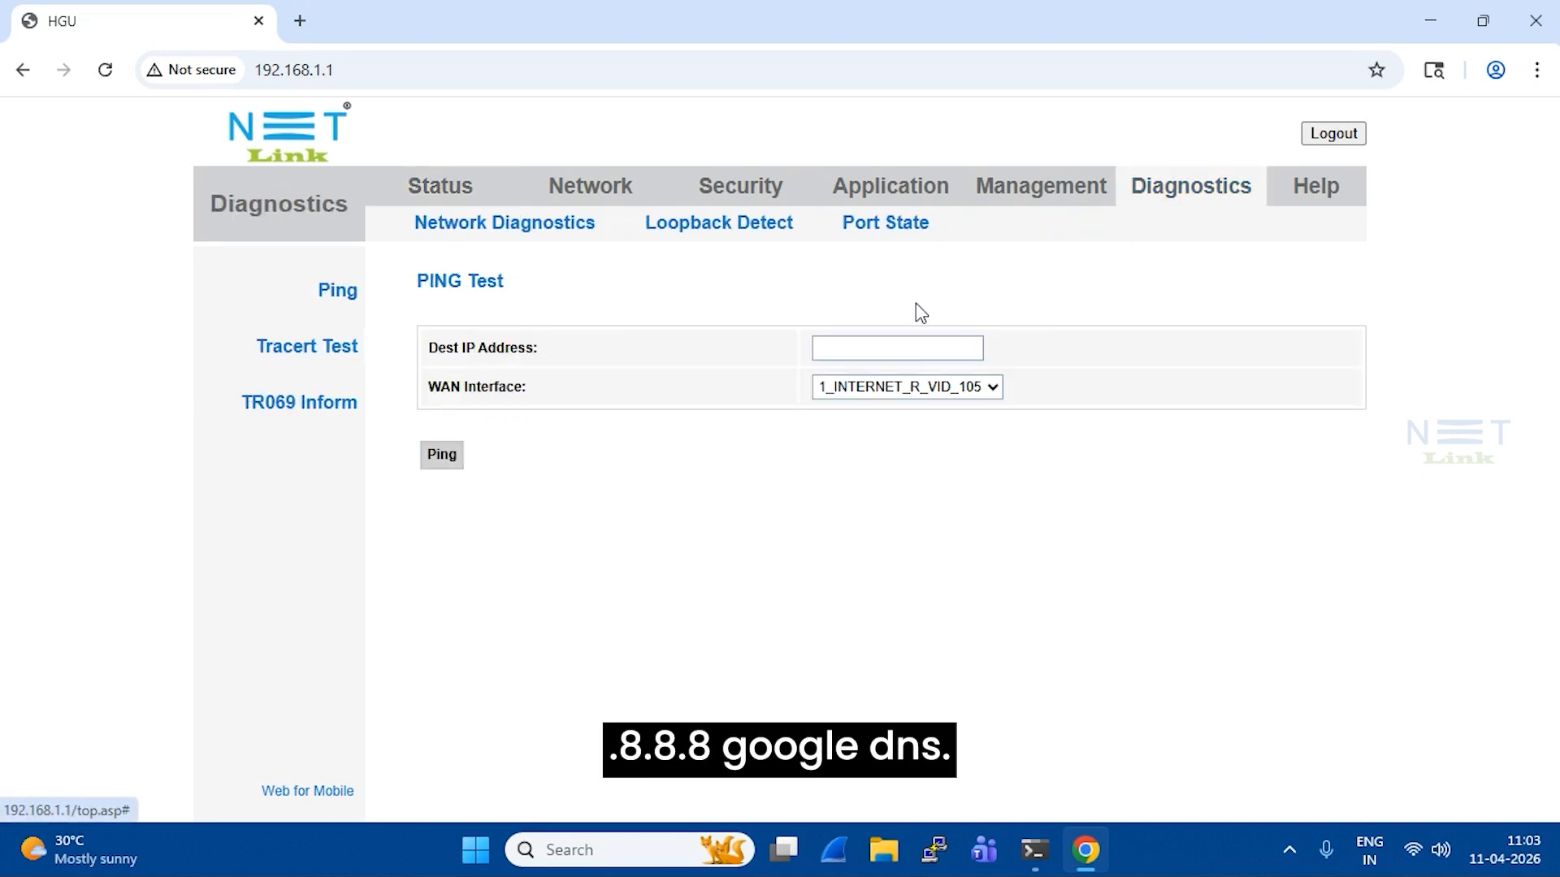
left_click(880, 348)
left_click(929, 395)
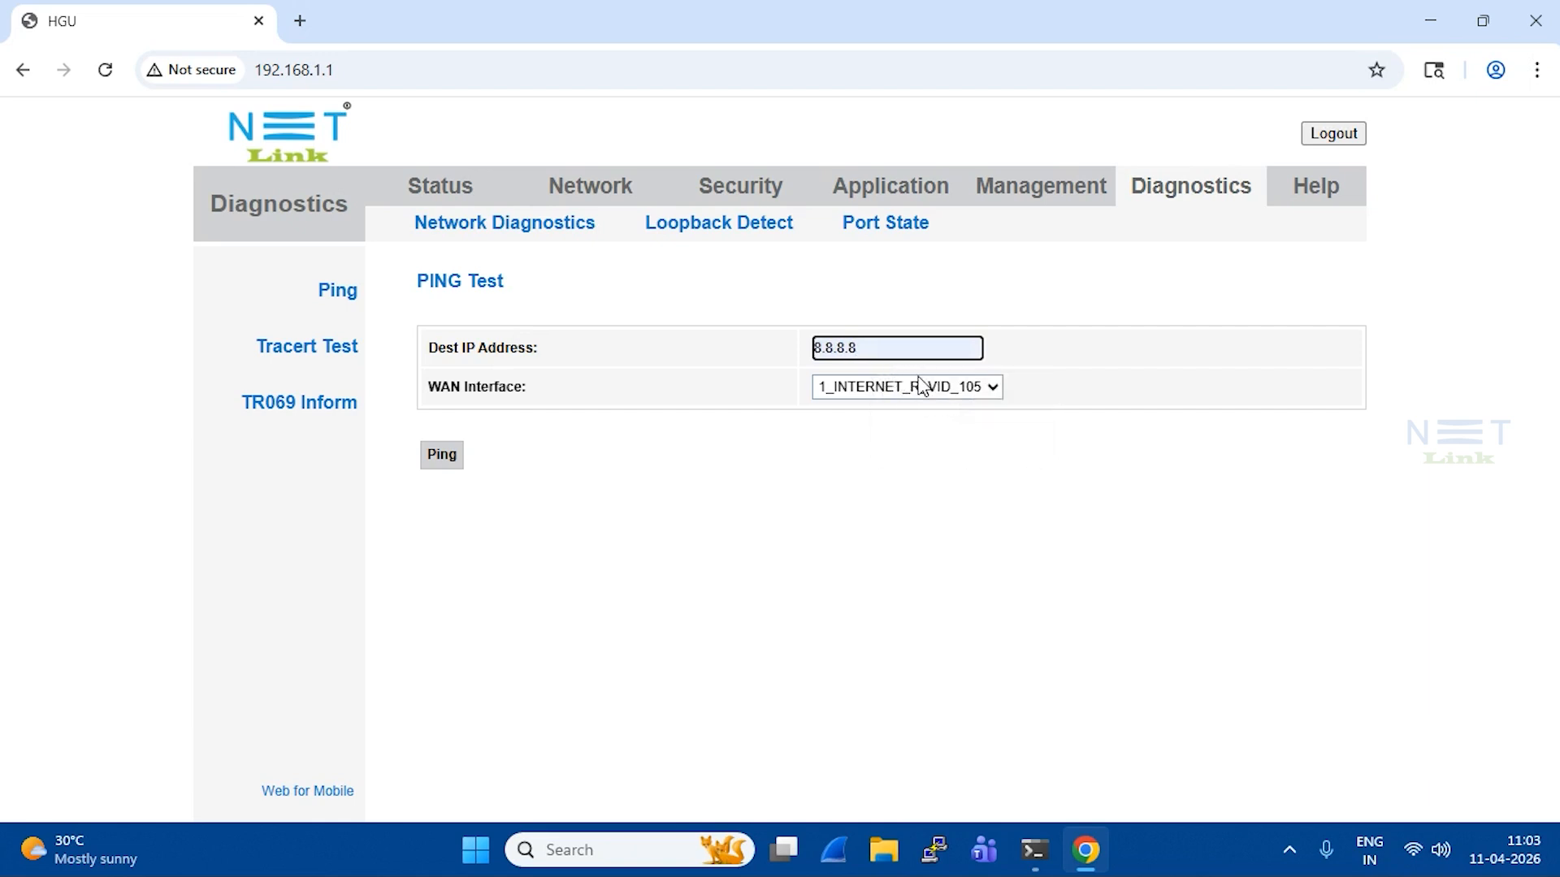
left_click(440, 457)
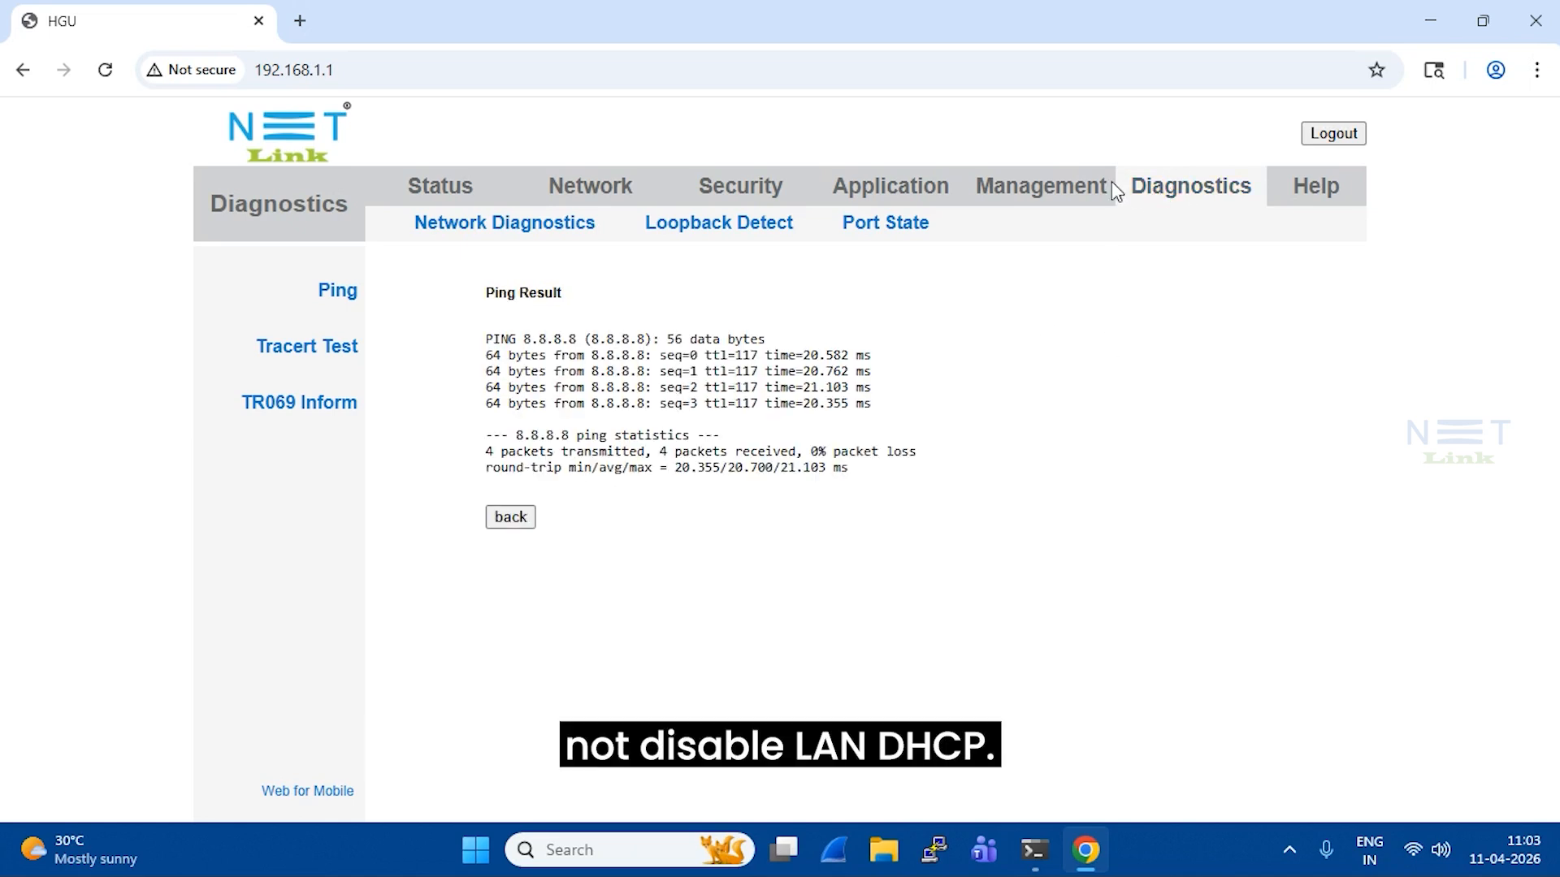
Scroll down the Network WAN form to show Disable LAN DHCP is still unticked
left_click(578, 205)
scroll(649, 406, "down", 5)
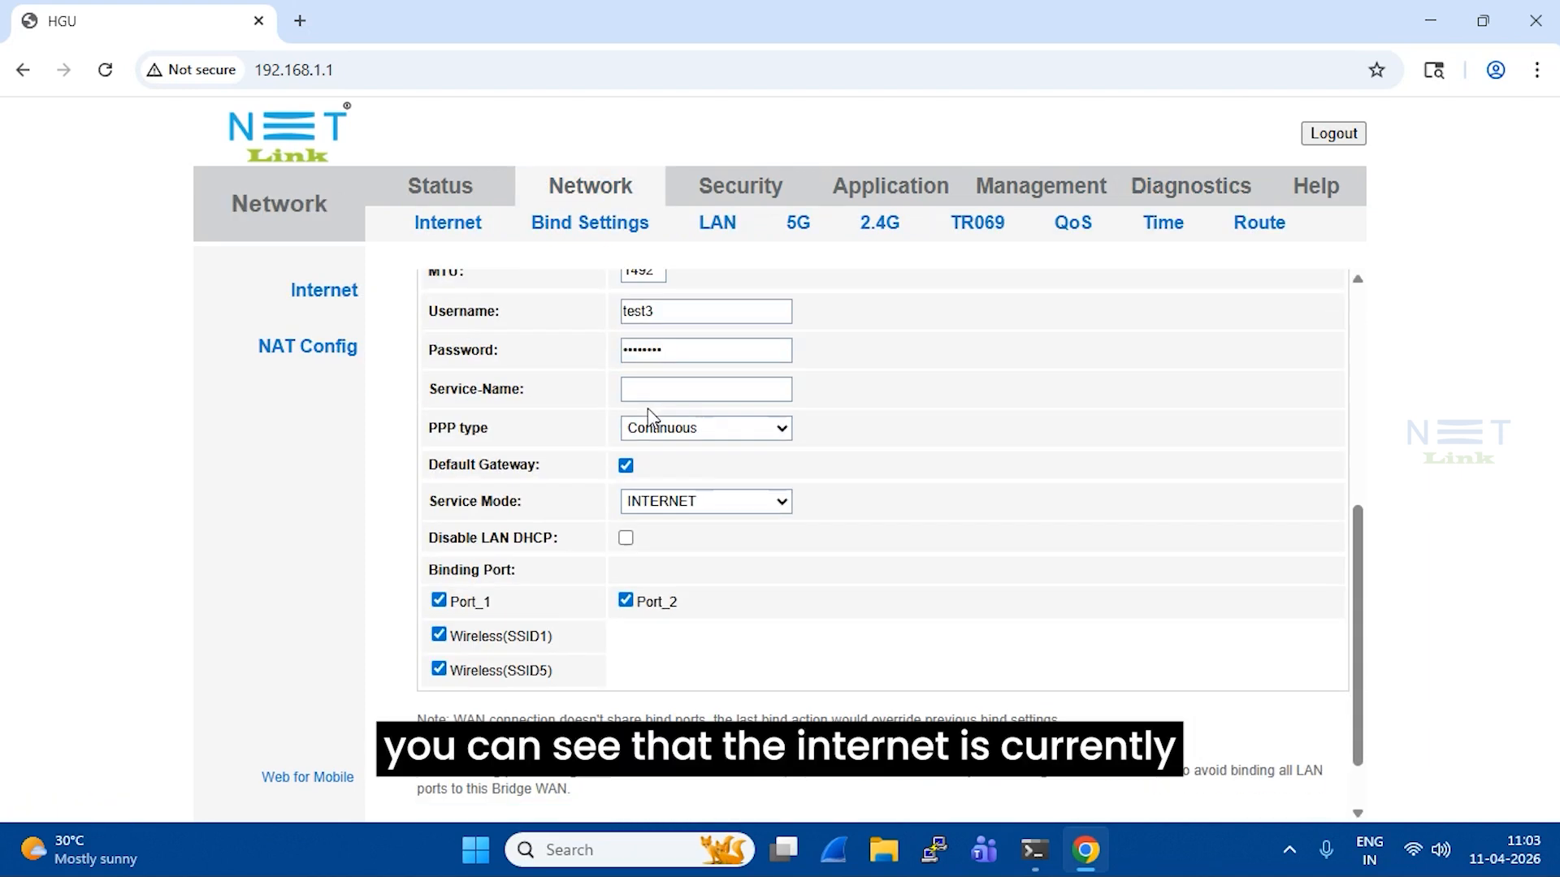
scroll(646, 408, "down", 1)
left_click_drag(428, 463, 597, 464)
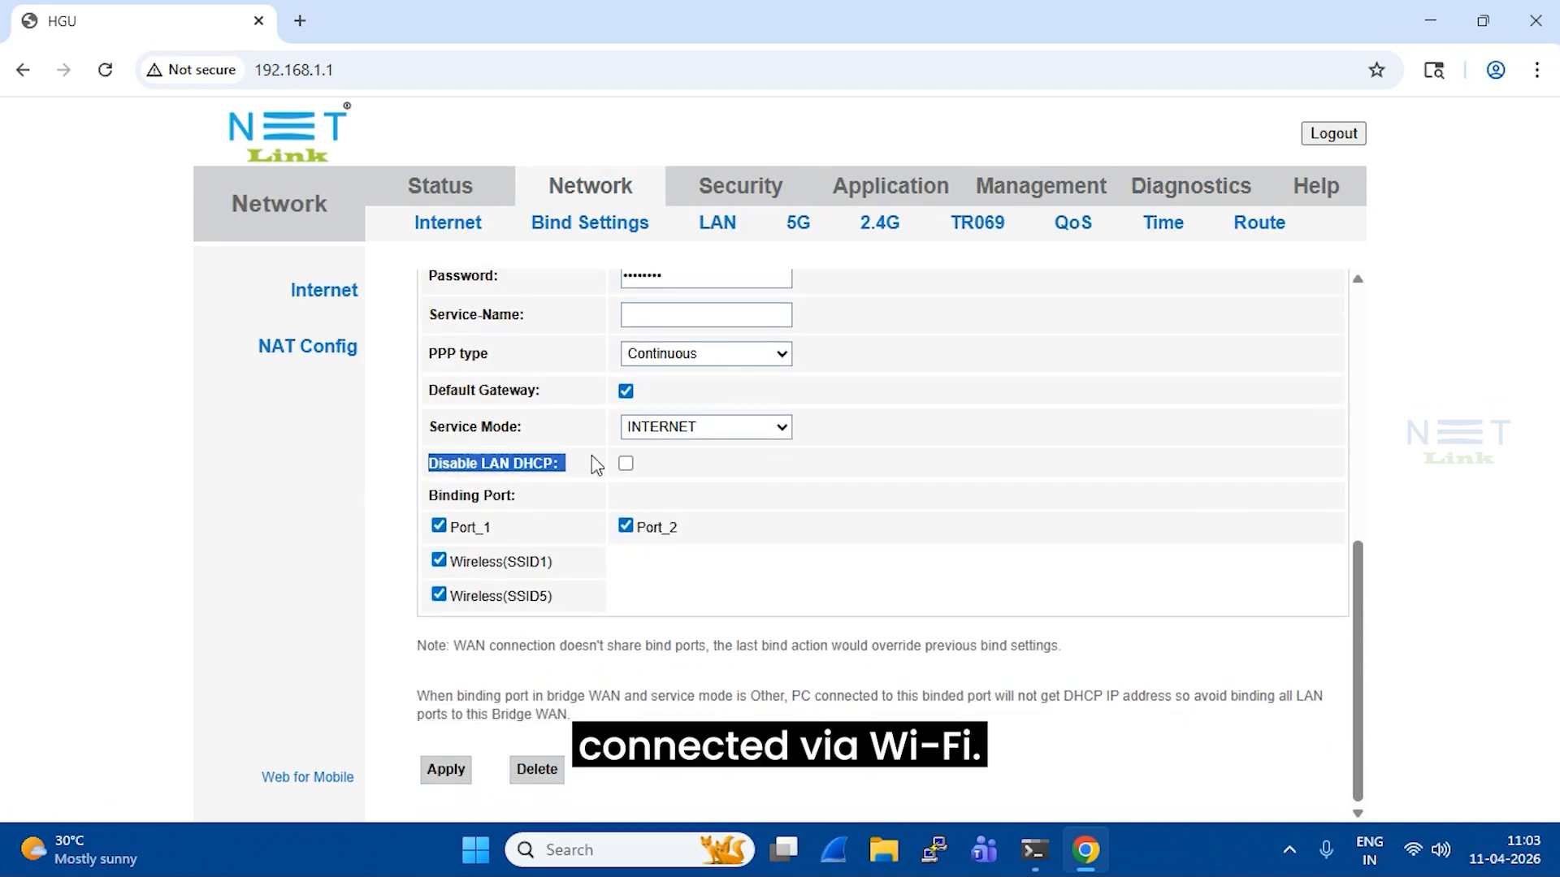
left_click(676, 474)
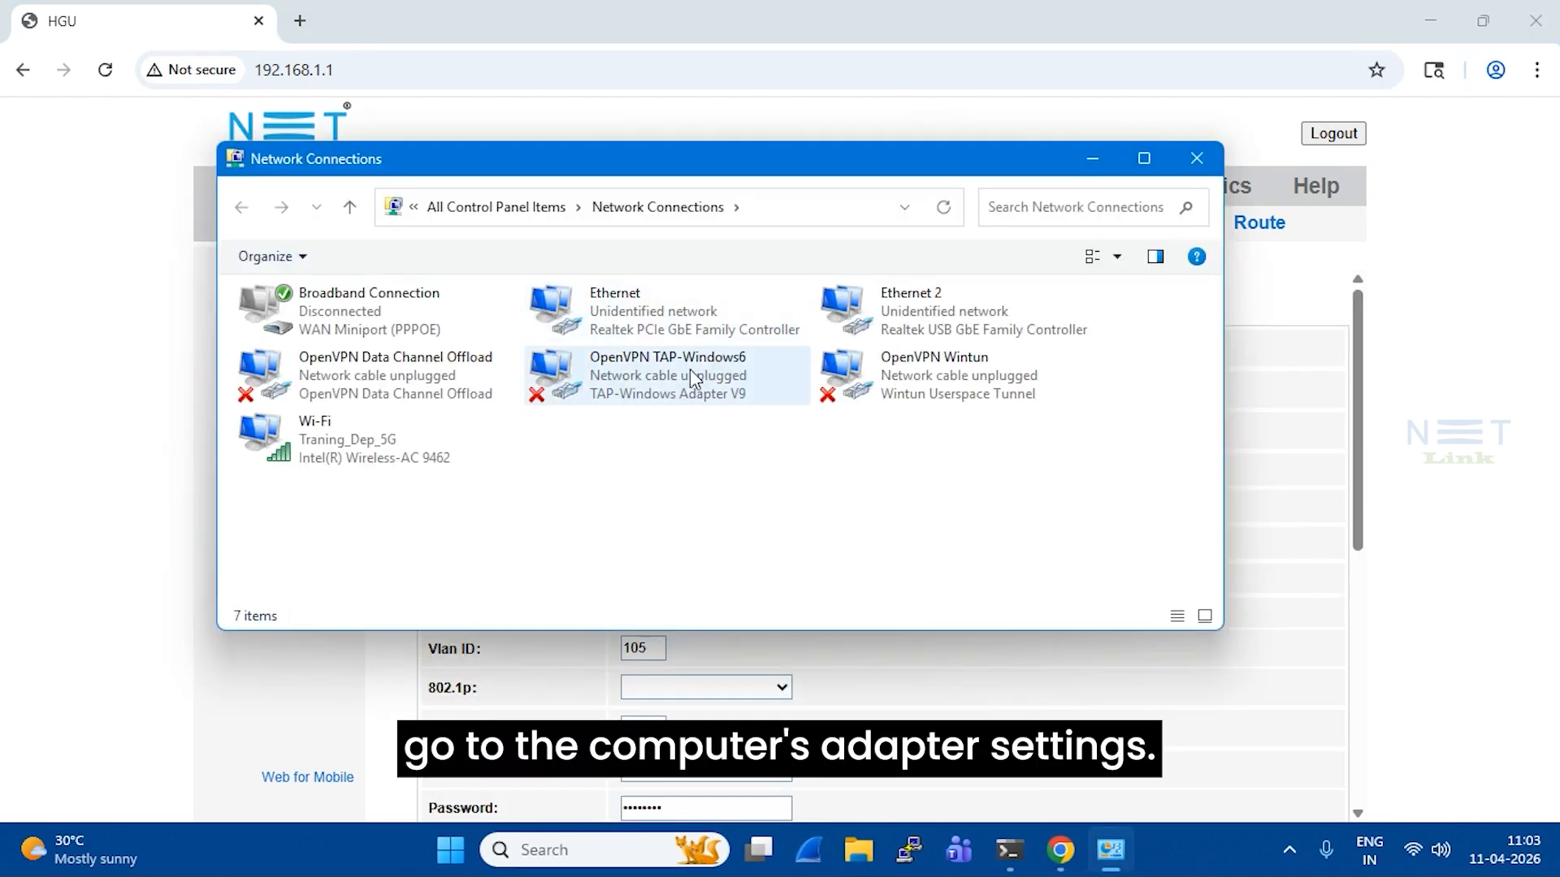
Switch Ethernet IPv4 from static 192.168.1.12 to automatic IP and DNS server addresses
double_click(674, 318)
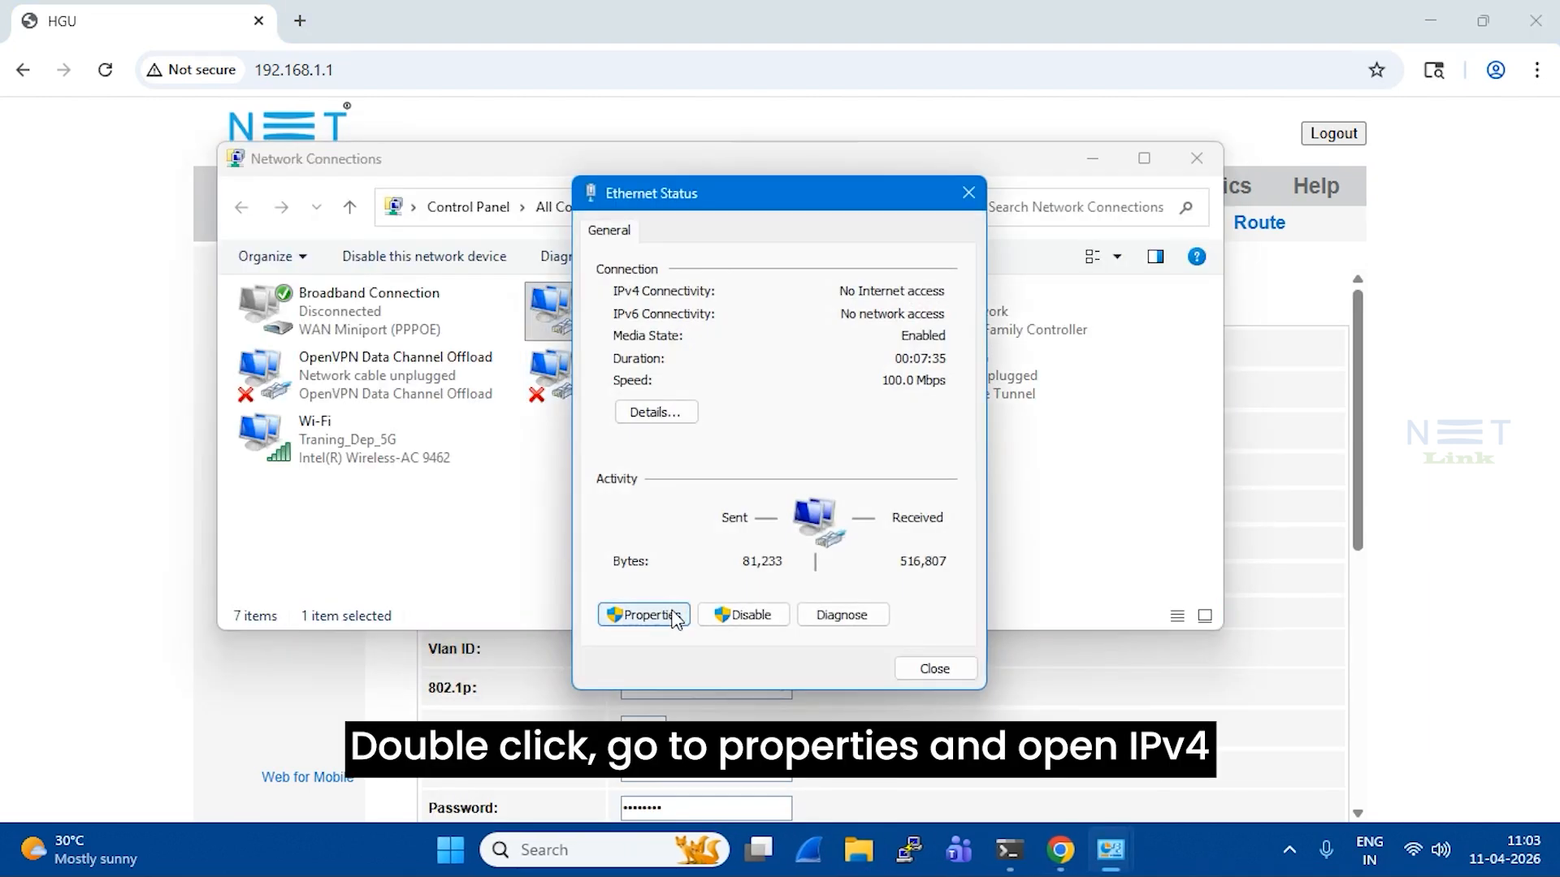
left_click(672, 618)
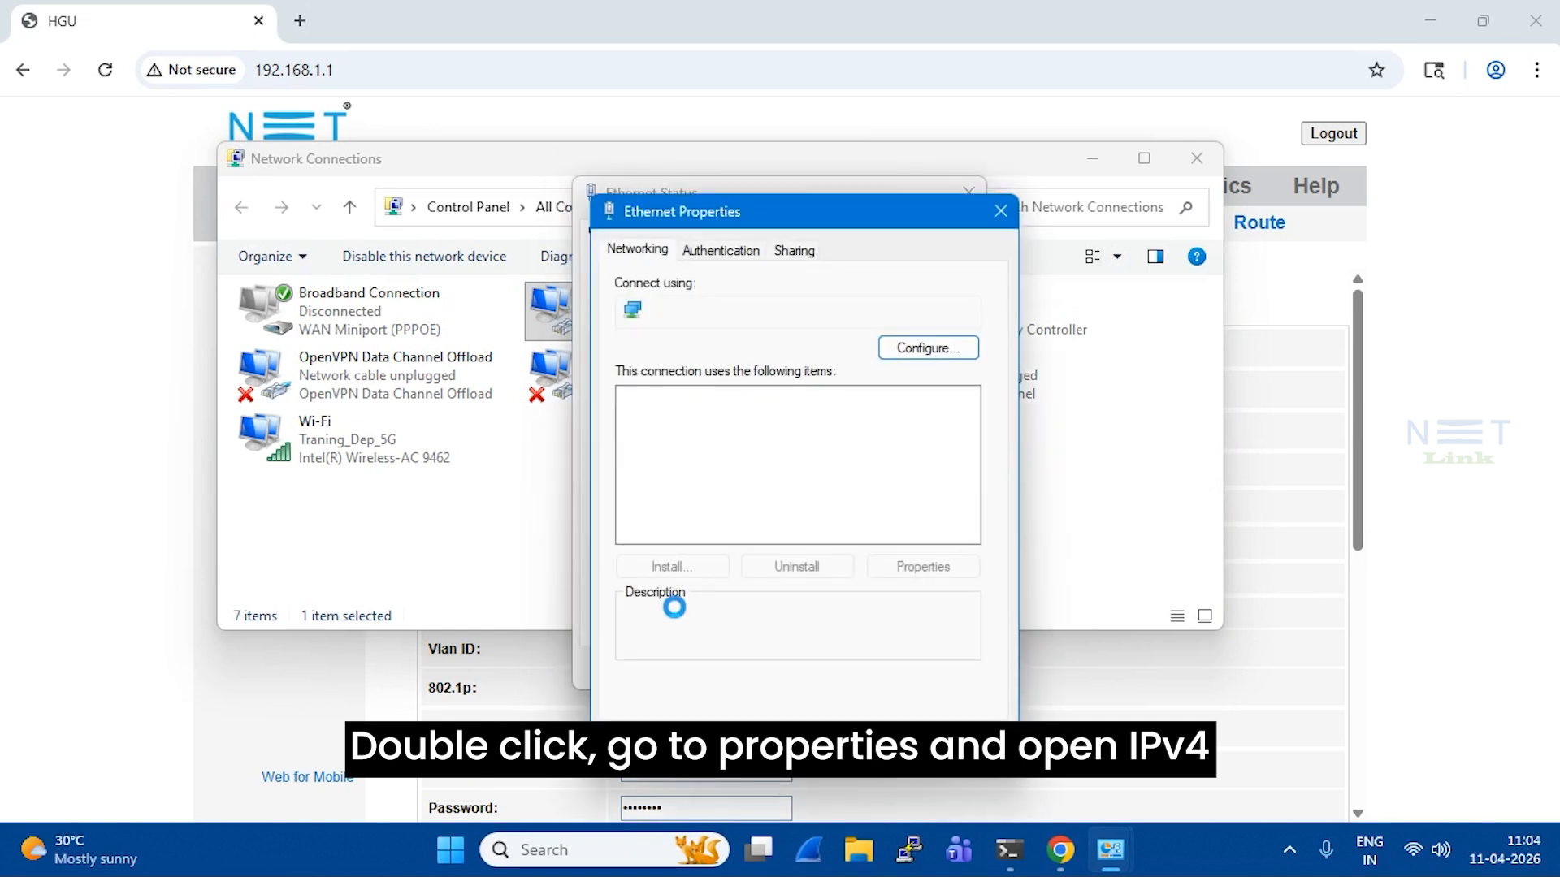
double_click(825, 483)
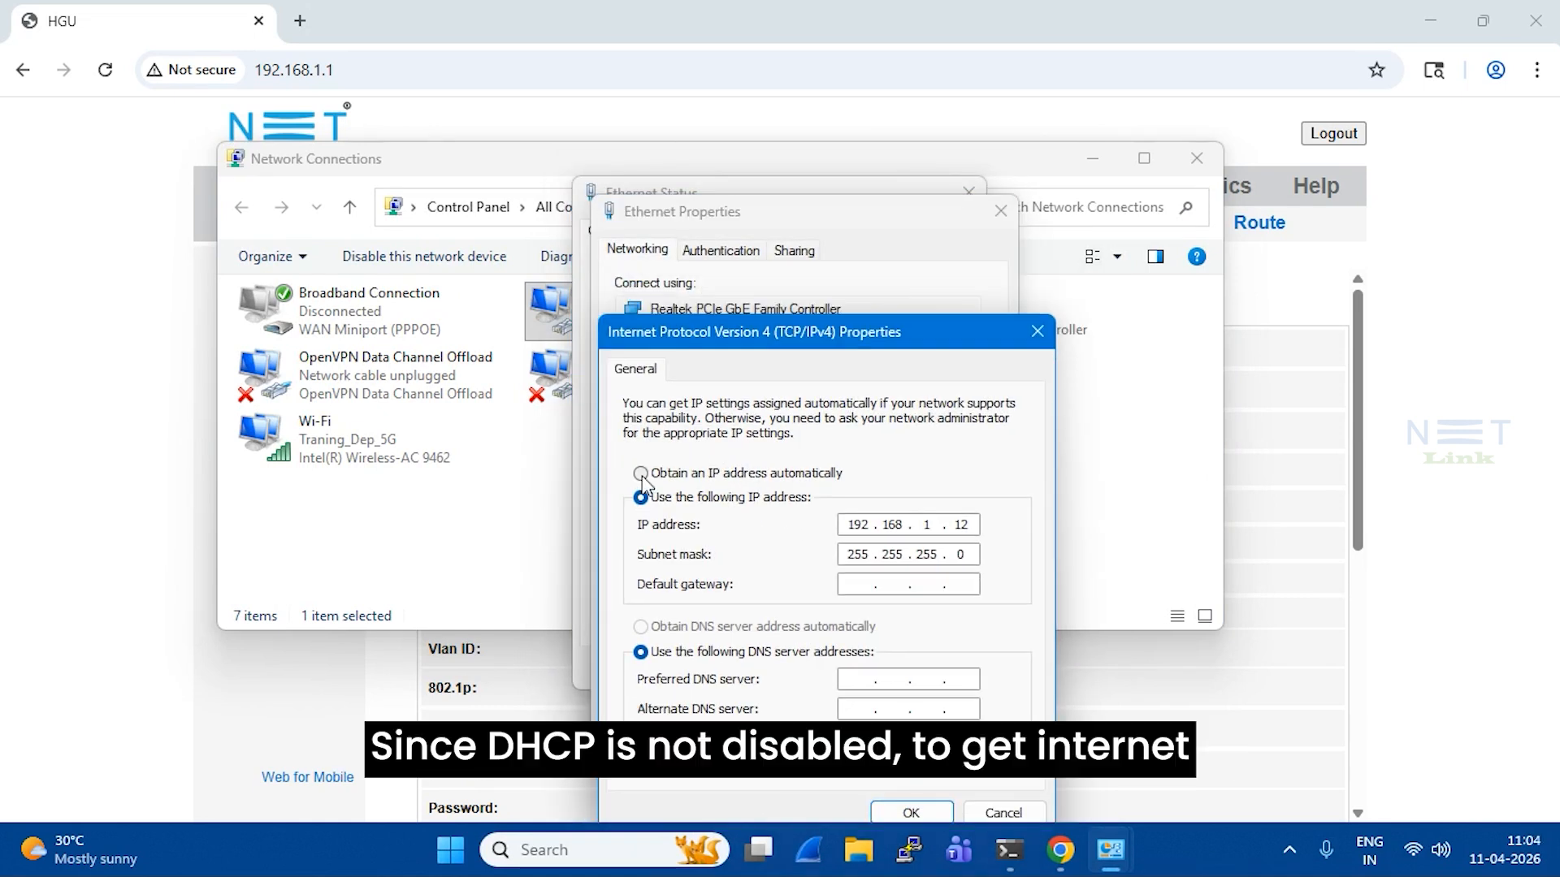
left_click(640, 473)
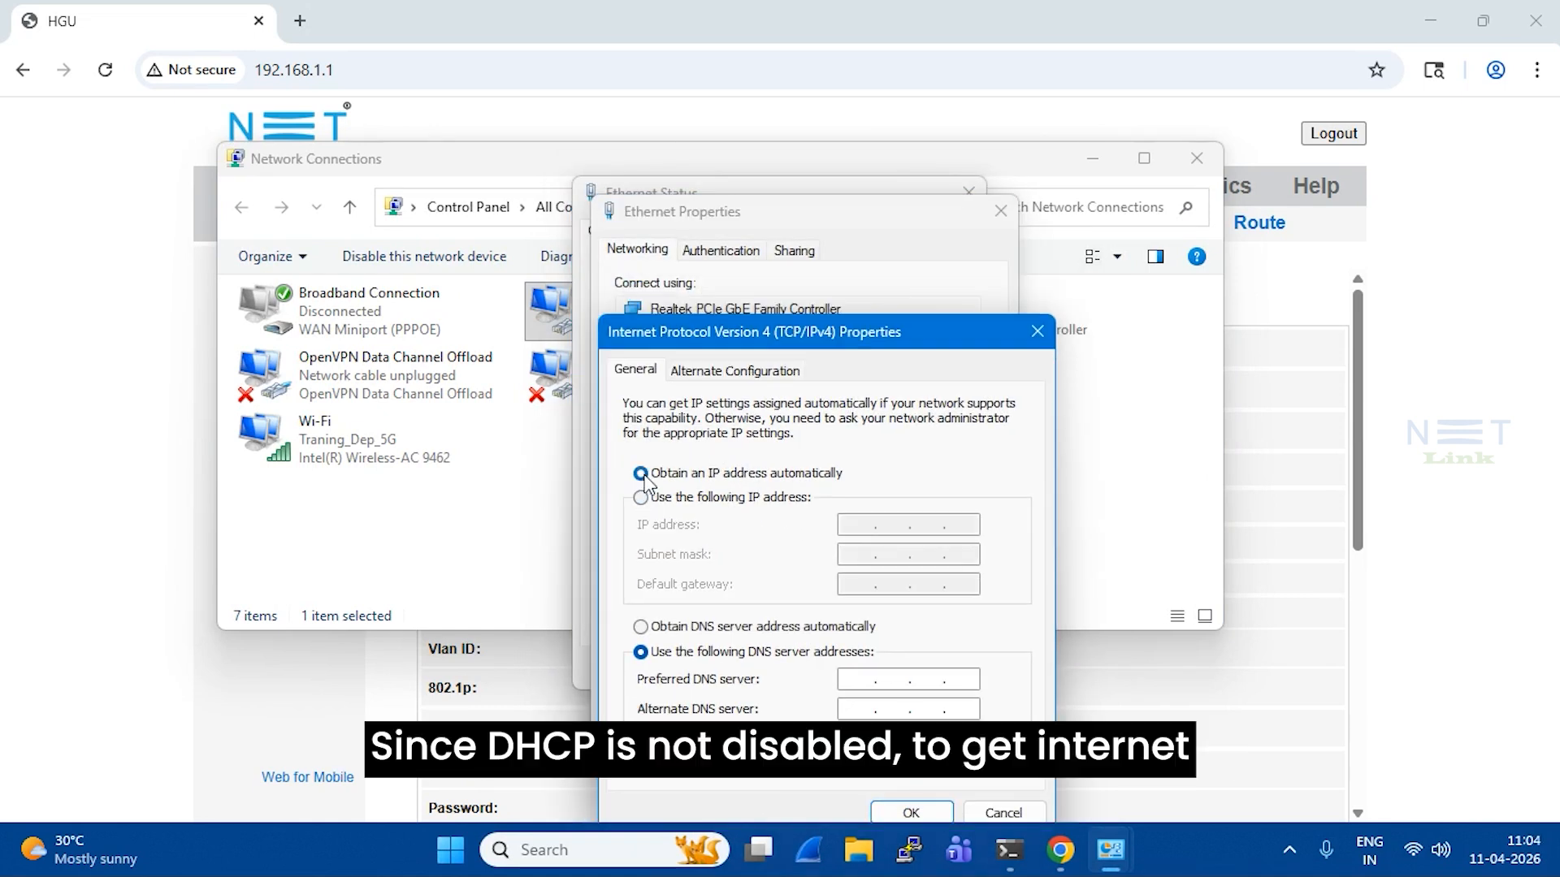
left_click(679, 630)
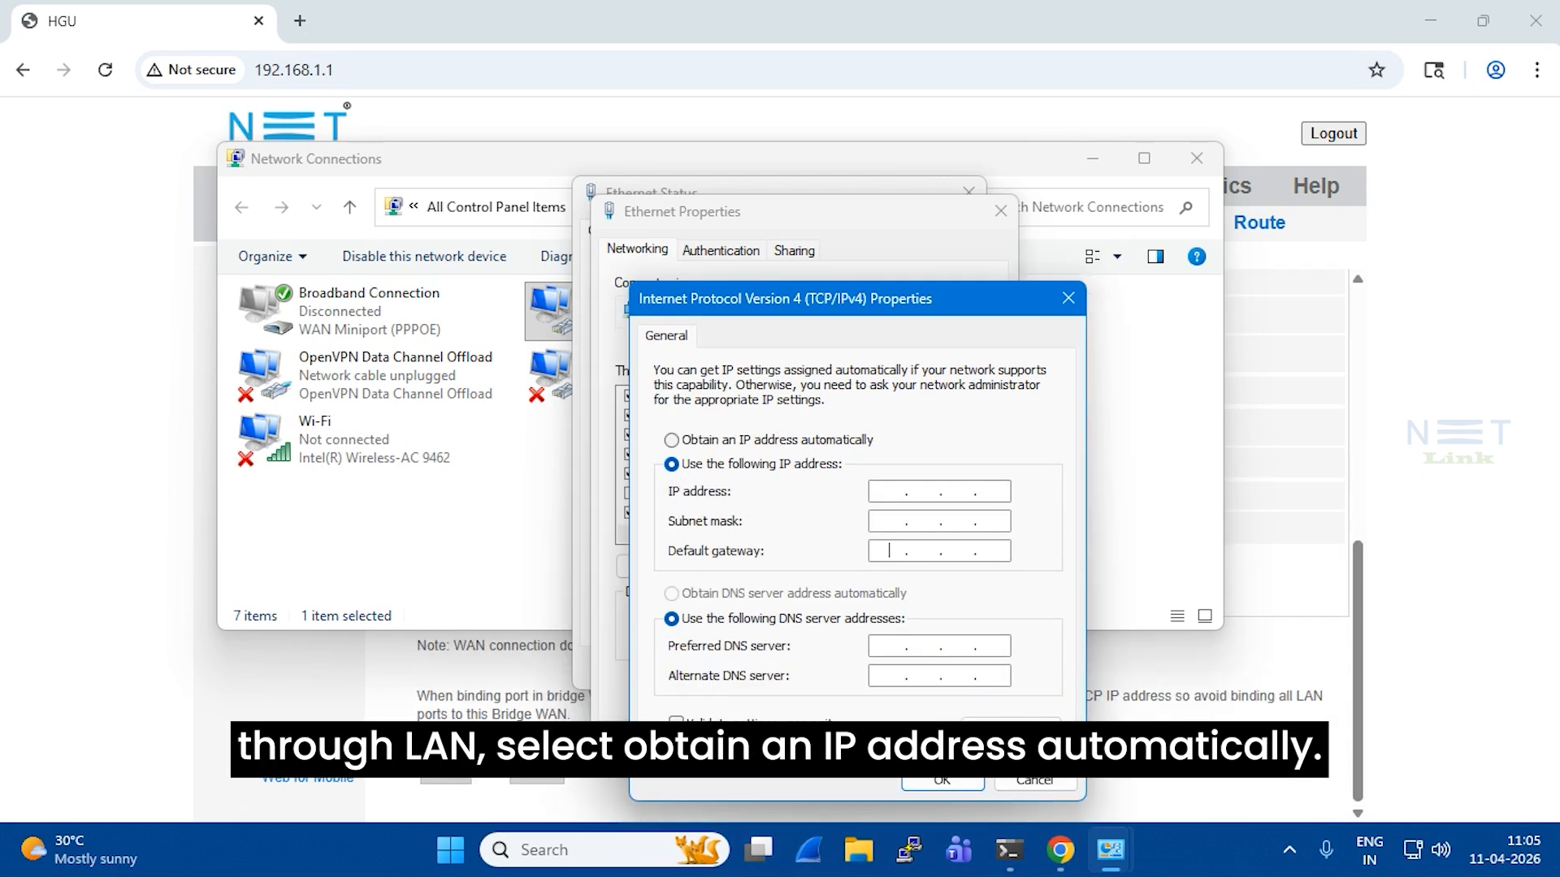